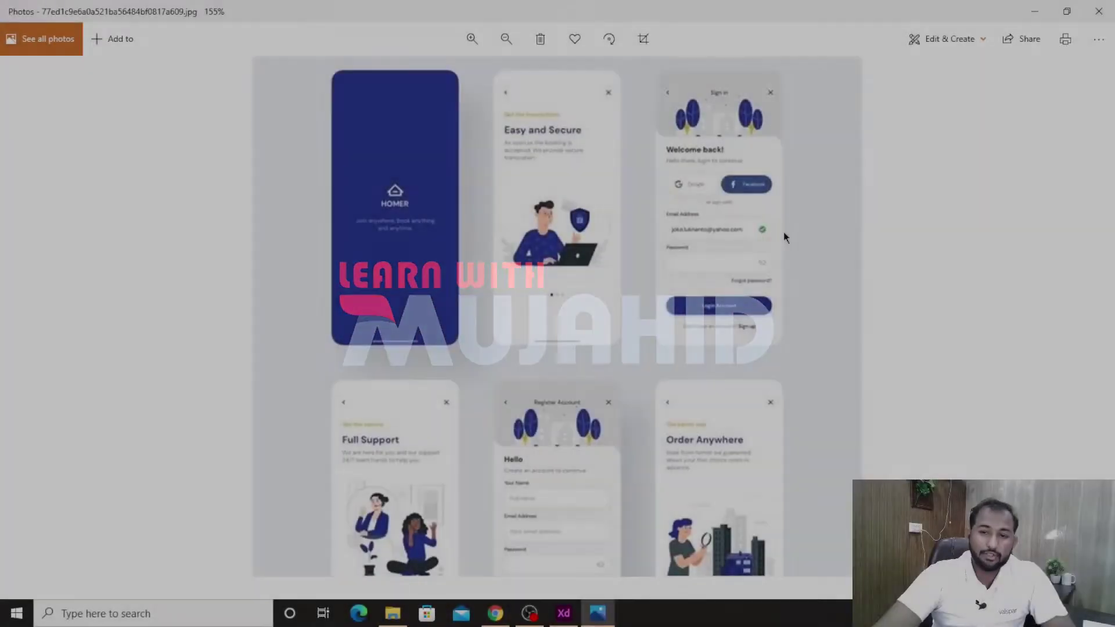
# Step: Examine the sign-in and Register Account screens in the reference image, including their form fields and buttons
pyautogui.scroll(-3, 783, 232)
pyautogui.scroll(2, 606, 405)
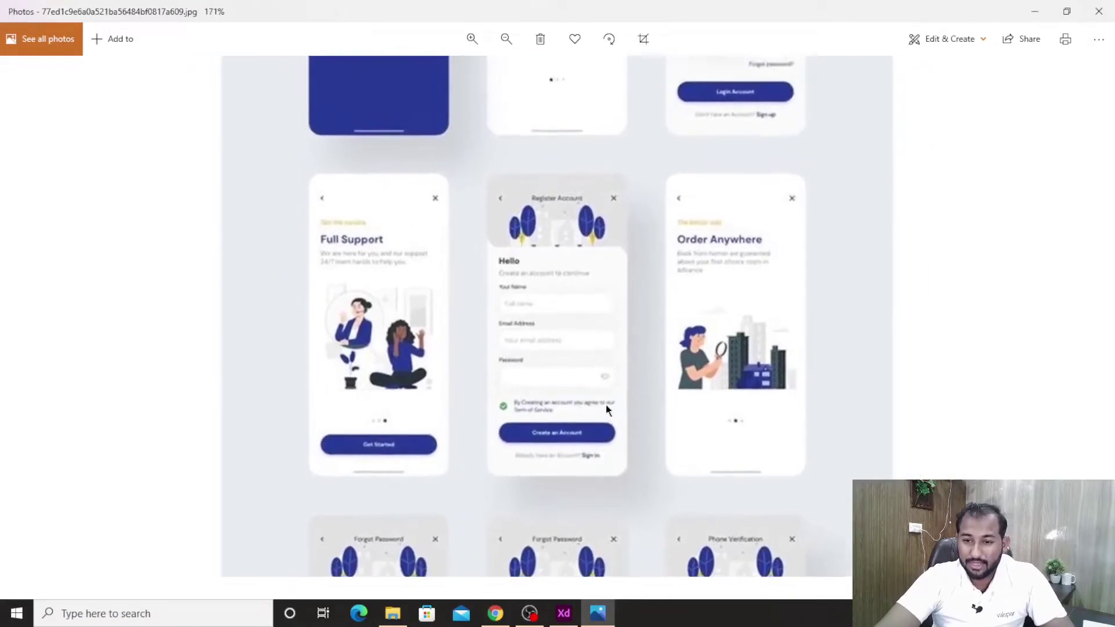
pyautogui.scroll(-1, 609, 347)
pyautogui.scroll(2, 609, 347)
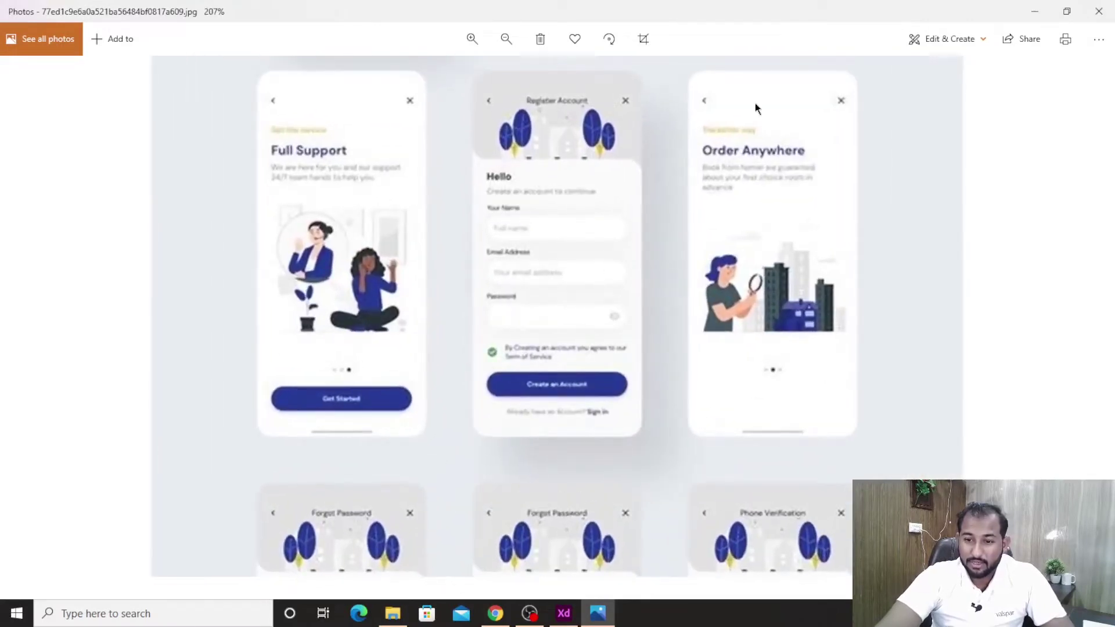
pyautogui.scroll(5, 703, 219)
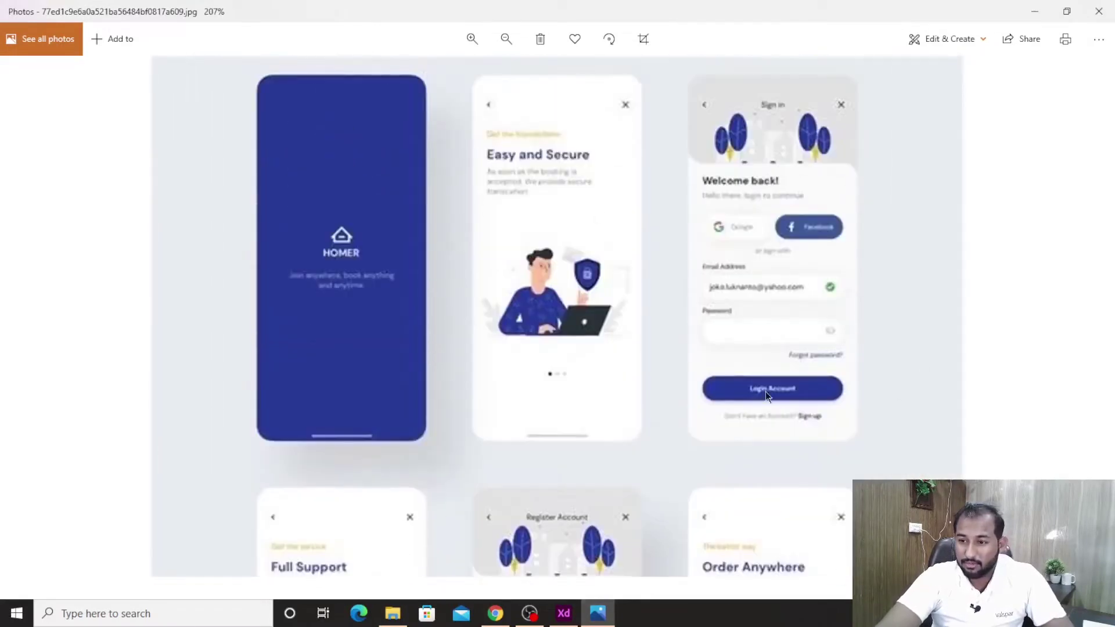
pyautogui.scroll(-3, 639, 441)
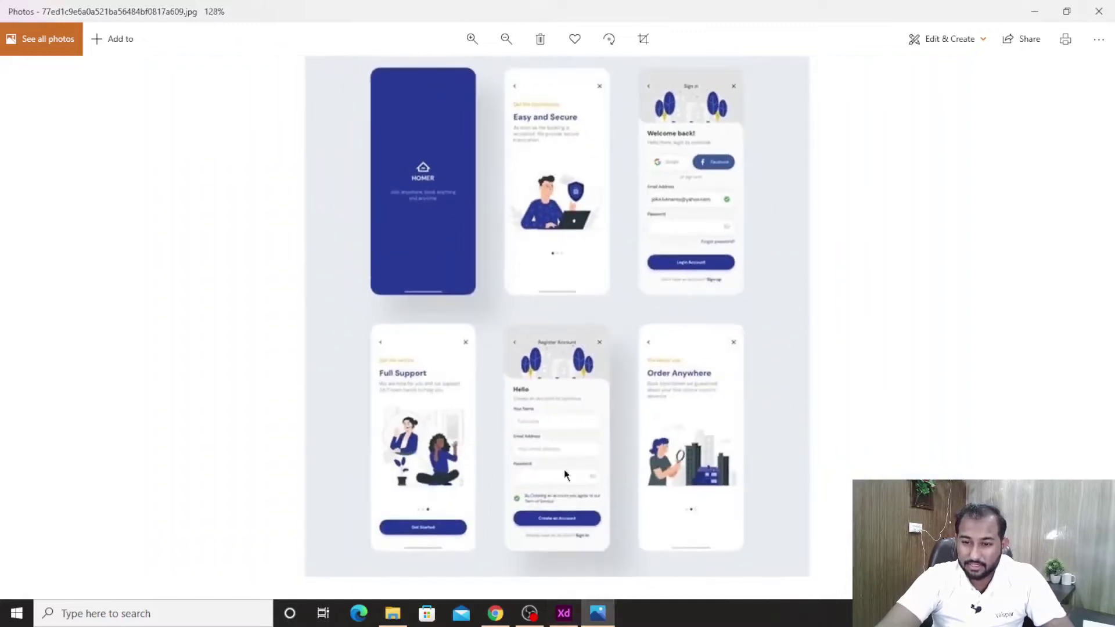
pyautogui.scroll(3, 539, 405)
pyautogui.scroll(-2, 637, 266)
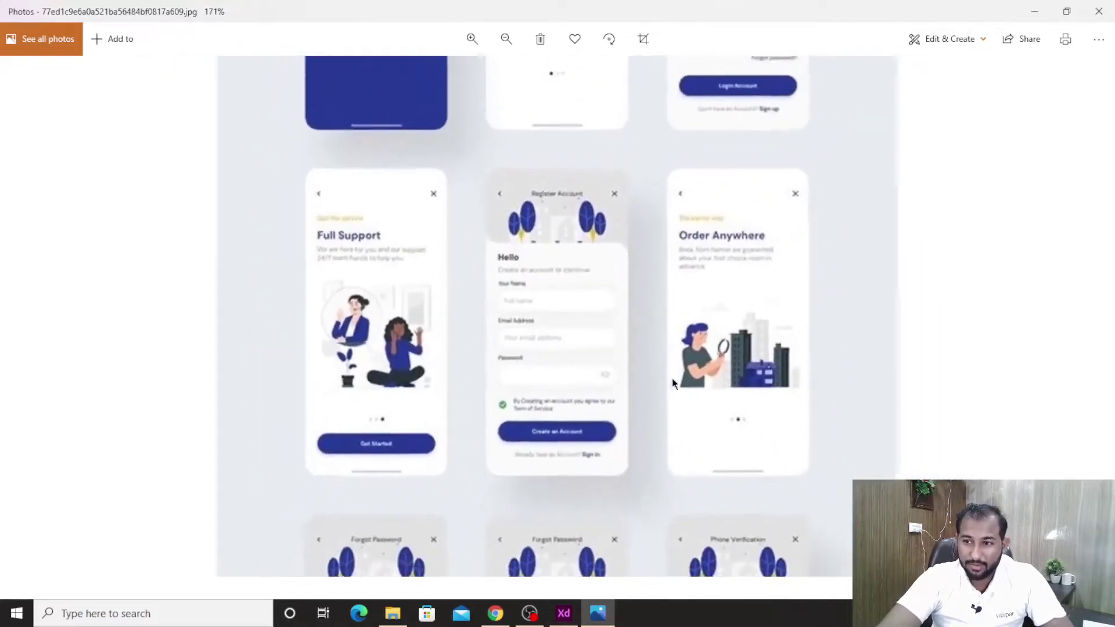
pyautogui.scroll(-4, 441, 464)
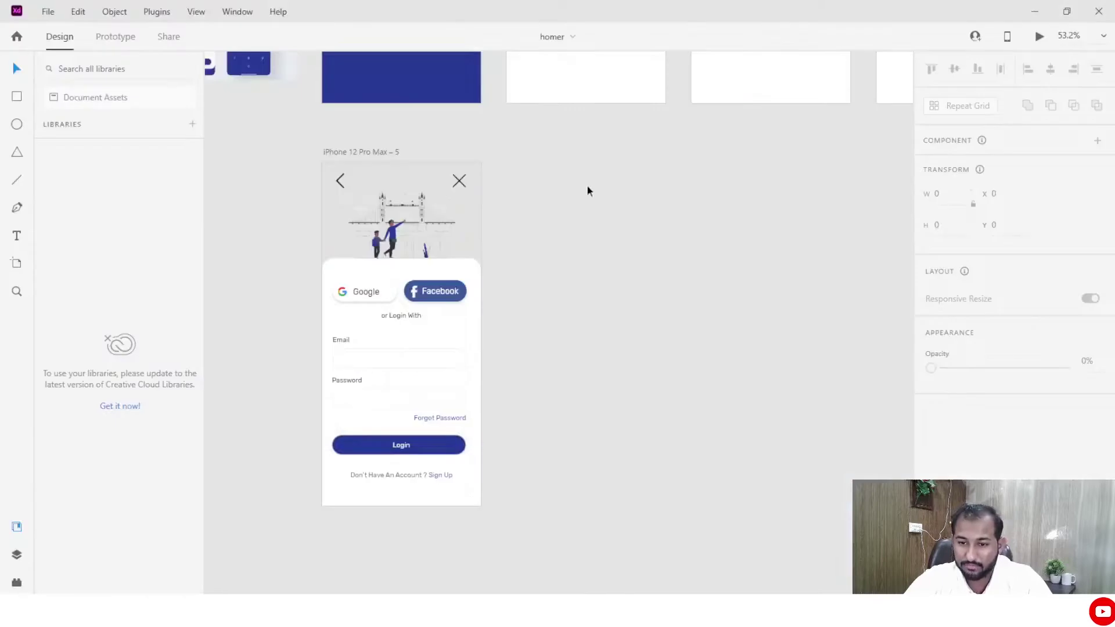
# Step: Duplicate the login artboard and remove the Google and Facebook buttons and the "or Login With" text from the copy
pyautogui.click(389, 155)
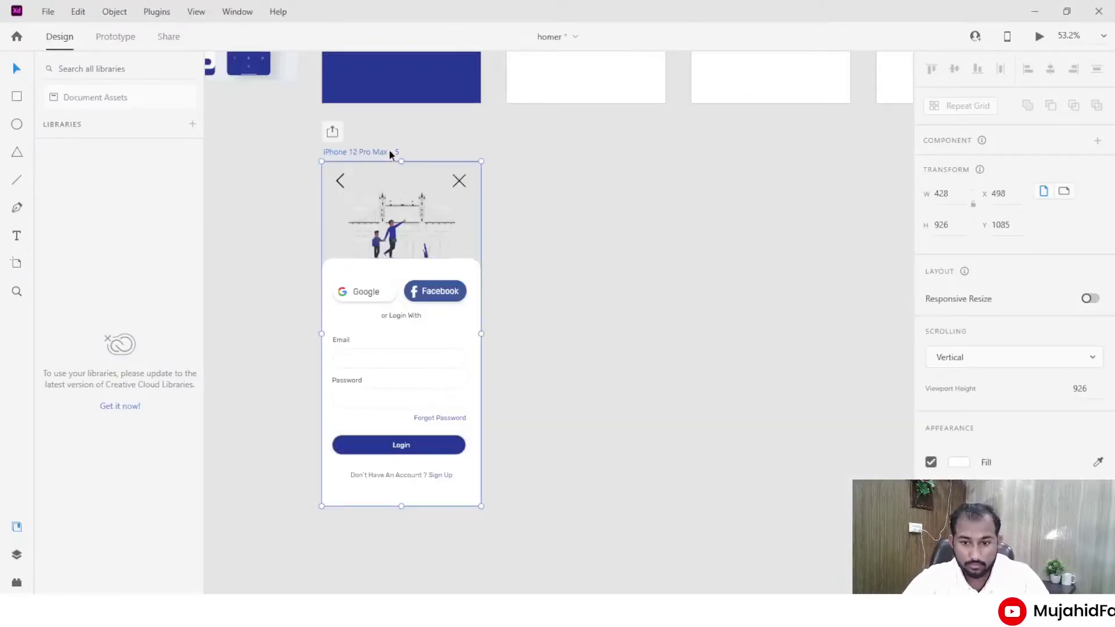
pyautogui.hotkey('ctrl', 'd')
pyautogui.click(646, 298)
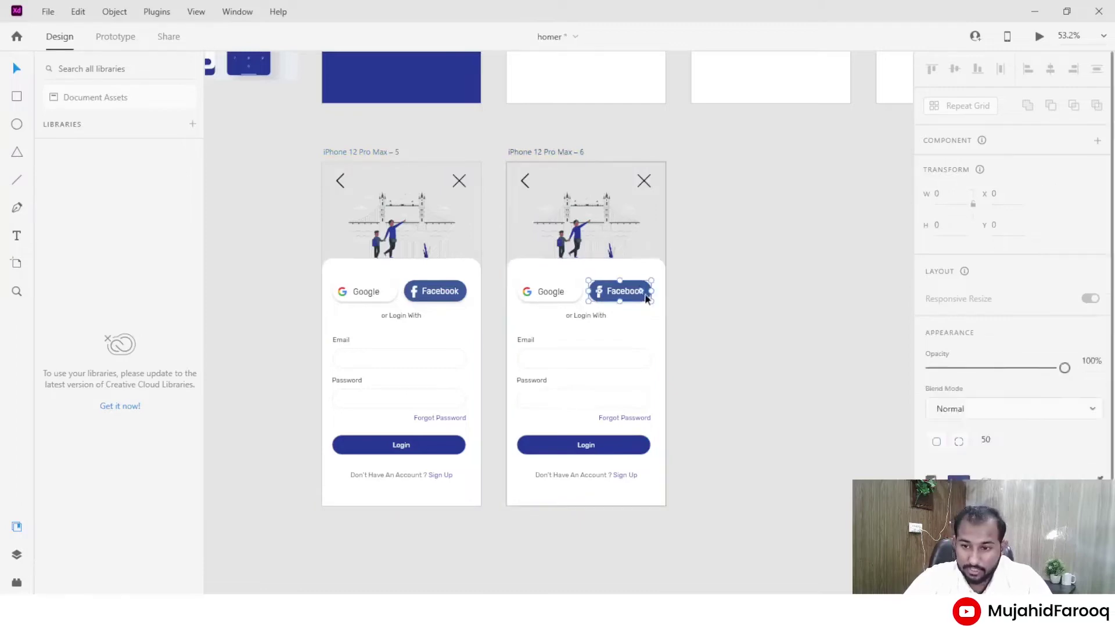
pyautogui.keyDown('shift'); pyautogui.click(551, 290); pyautogui.keyUp('shift')
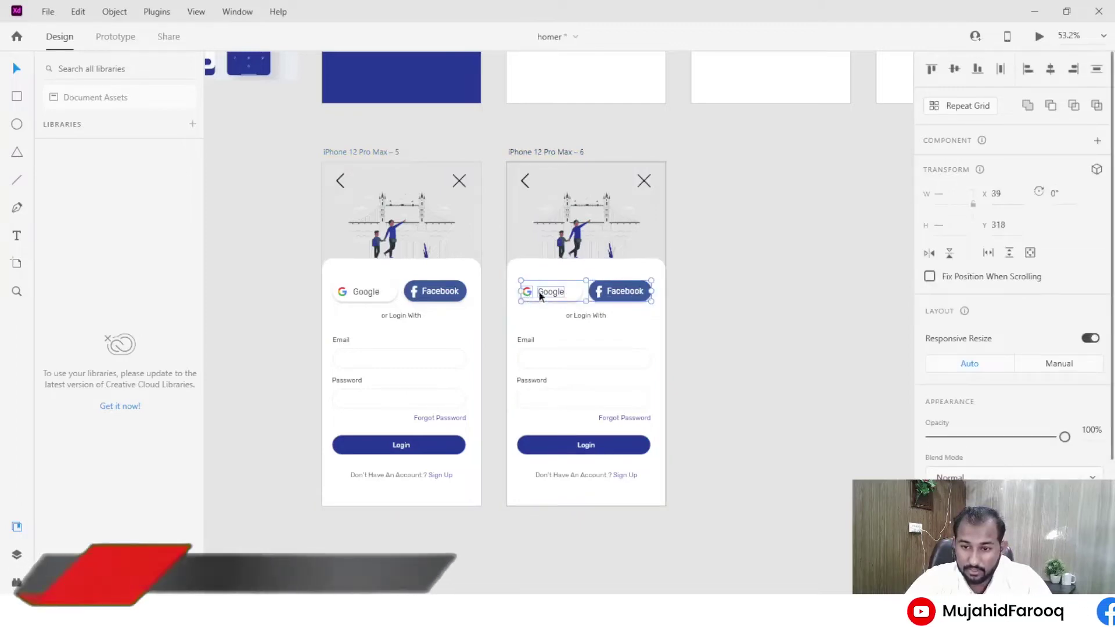
pyautogui.keyDown('shift'); pyautogui.click(621, 294); pyautogui.keyUp('shift')
pyautogui.keyDown('shift'); pyautogui.click(525, 292); pyautogui.keyUp('shift')
pyautogui.keyDown('shift'); pyautogui.click(609, 285); pyautogui.keyUp('shift')
pyautogui.press('Delete')
pyautogui.press('Delete')
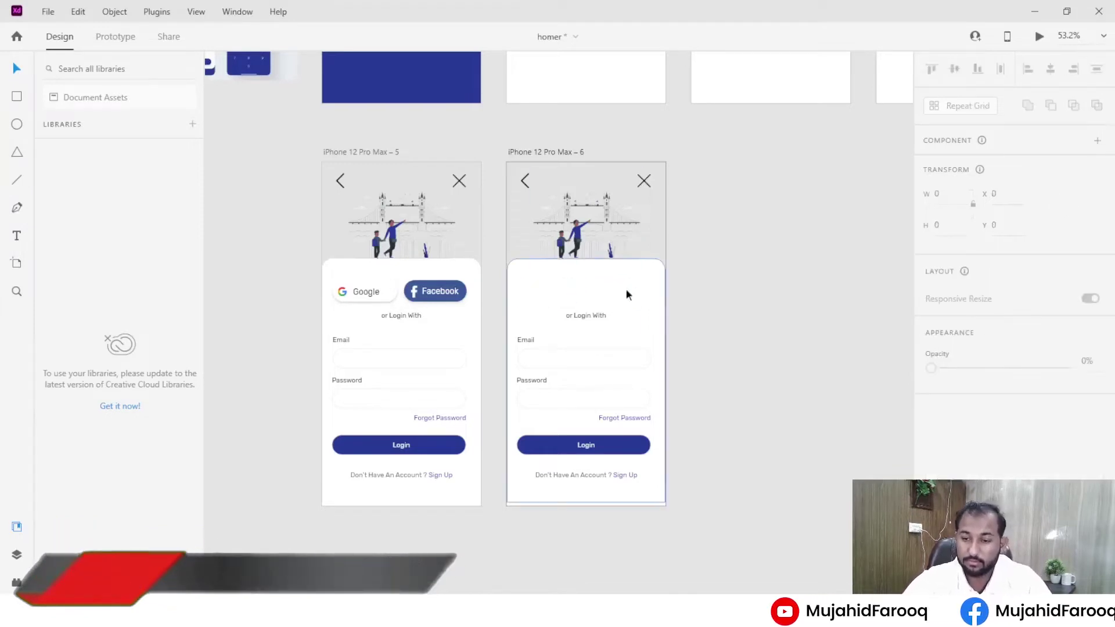
pyautogui.click(601, 321)
pyautogui.press('Delete')
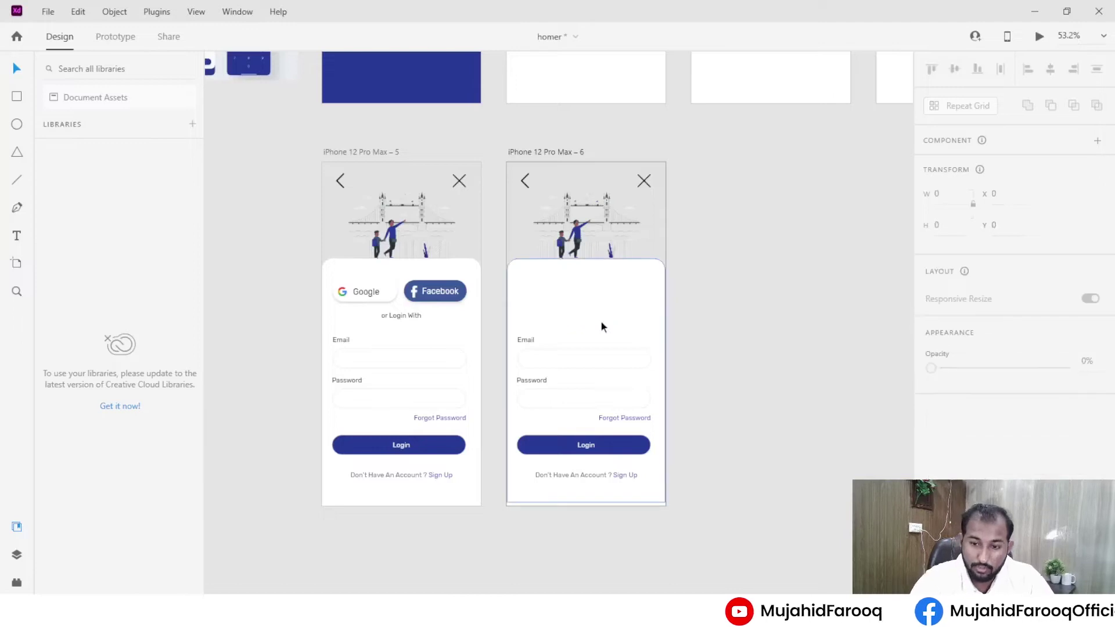
# Step: Replace "Don't Have An Account" below the Login button on the copied artboard with "Already Have An Acount"
pyautogui.click(581, 475)
pyautogui.doubleClick(581, 475)
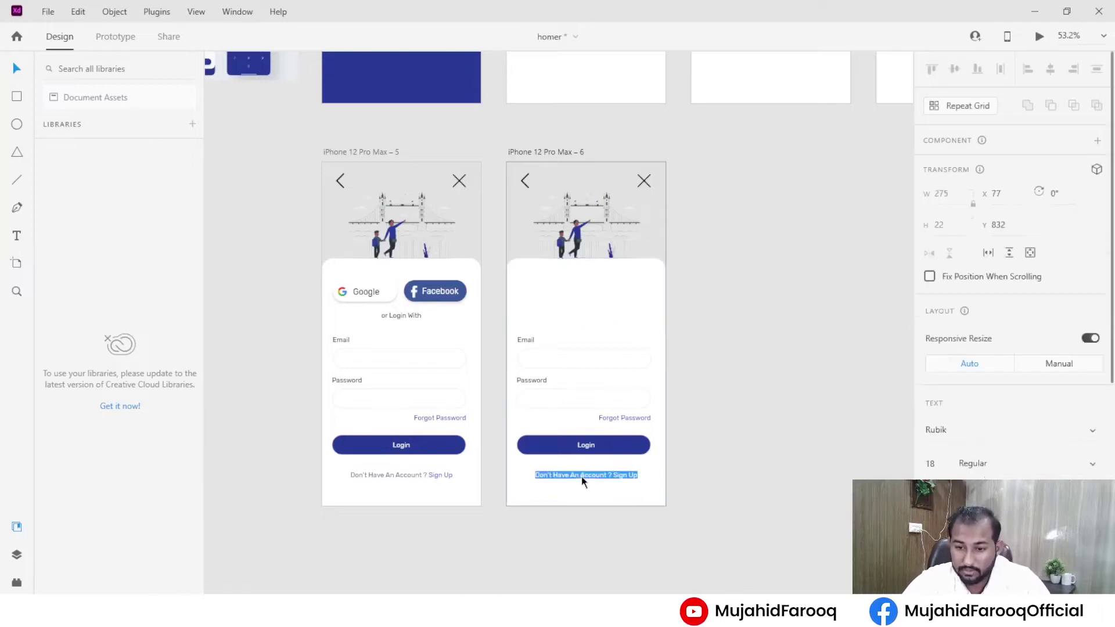
pyautogui.press('End')
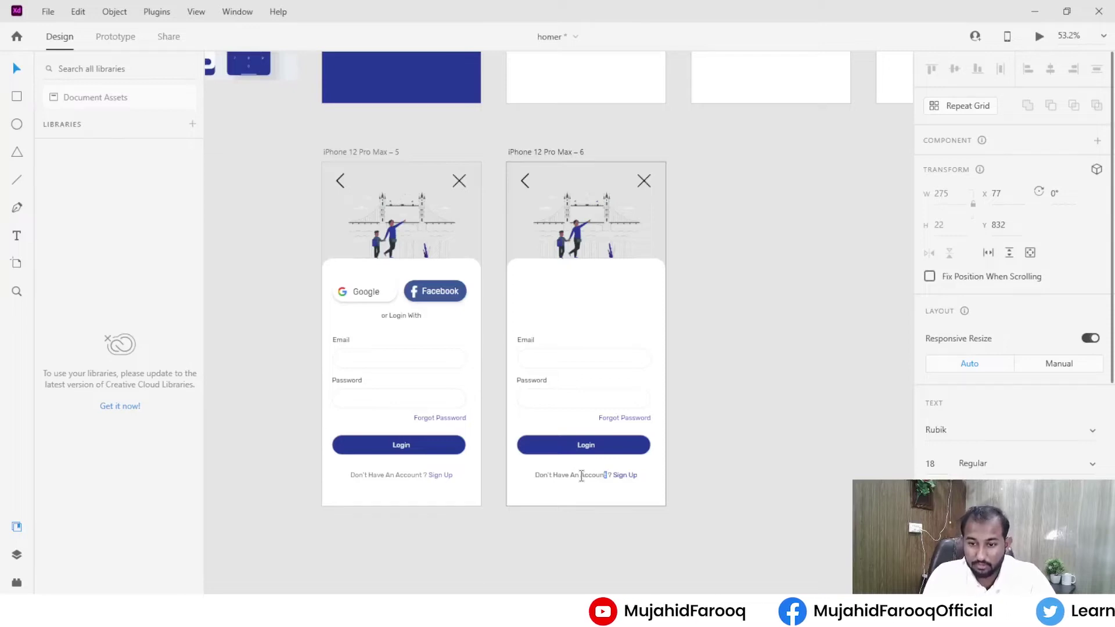
pyautogui.moveTo(581, 477); pyautogui.dragTo(533, 476)
pyautogui.write('Already Have An')
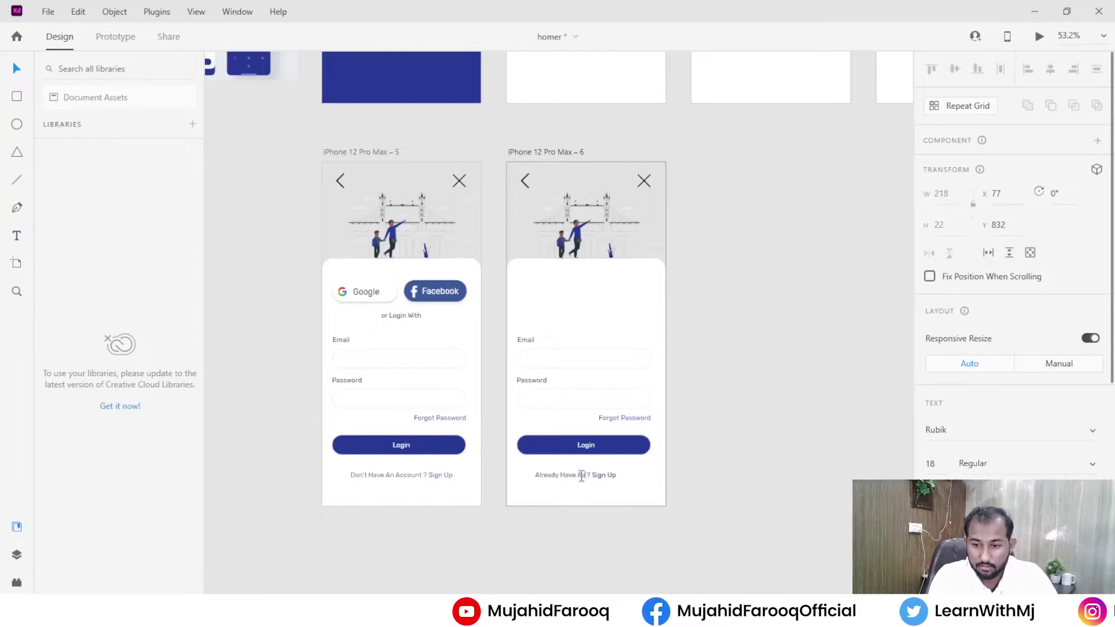
pyautogui.write(' A')
pyautogui.press('BackSpace')
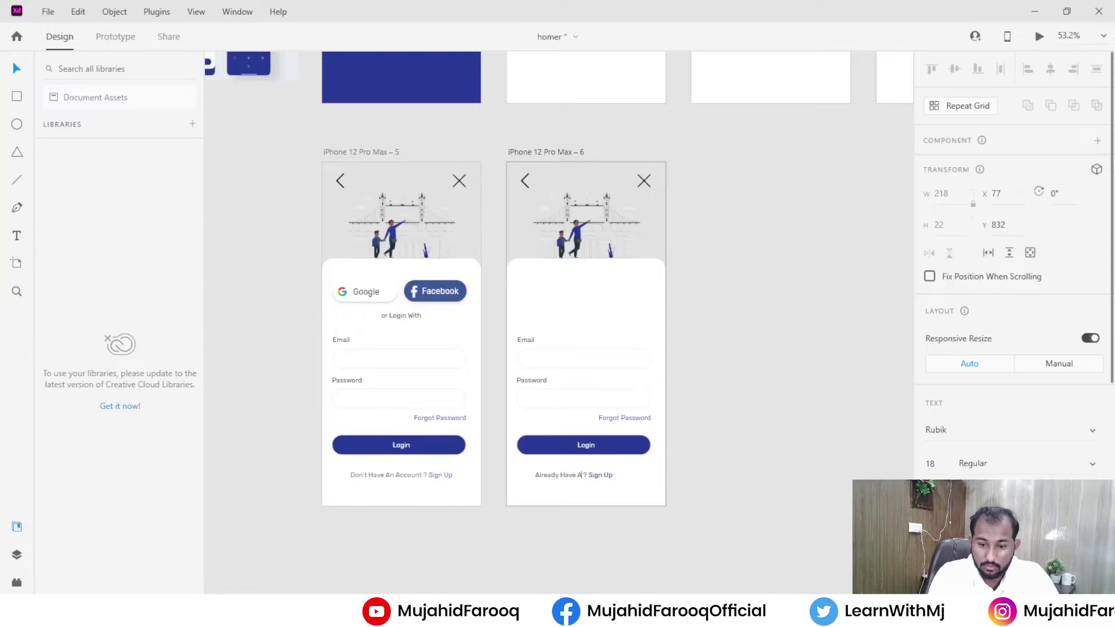
pyautogui.write('count')
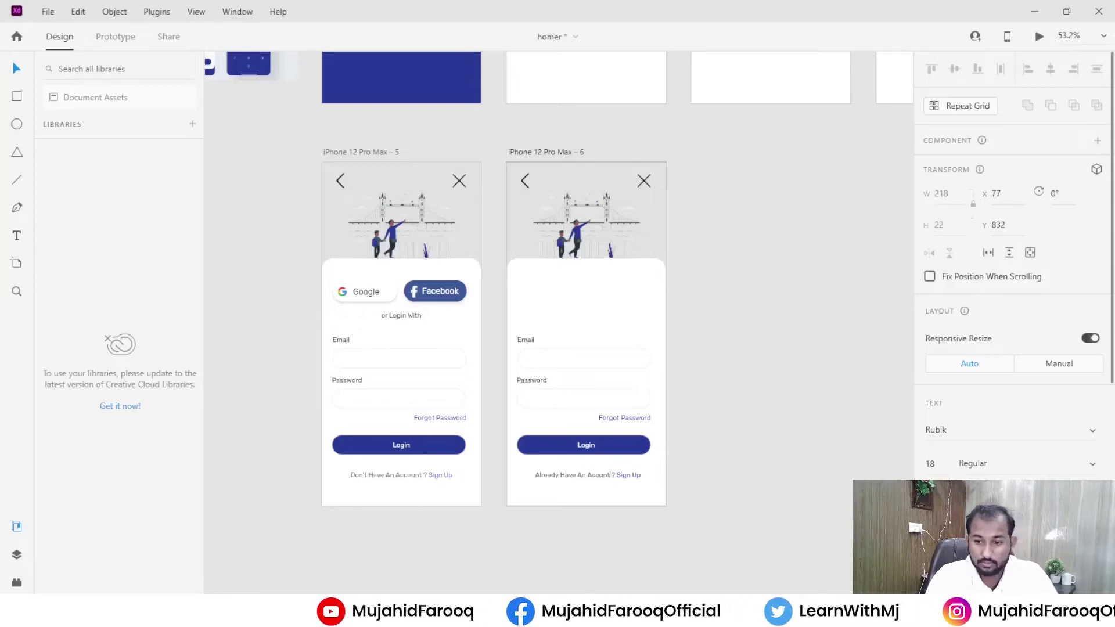
# Step: Change "Sign Up" to "Sign In" at the end of the account line on the copied artboard
pyautogui.doubleClick(640, 474)
pyautogui.write('I')
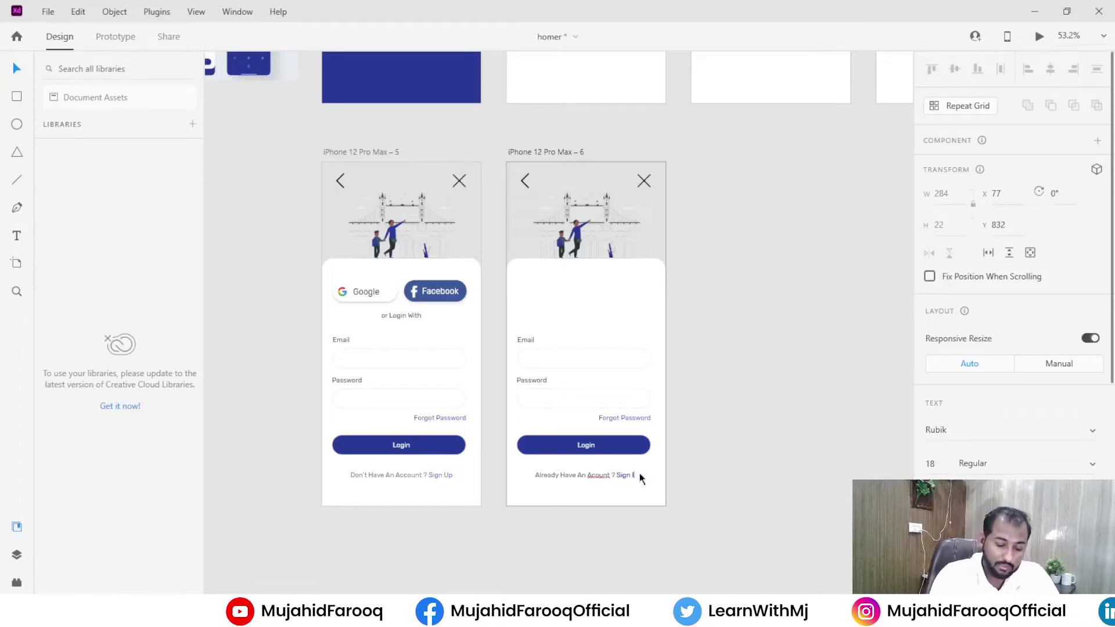
pyautogui.write('n')
pyautogui.press('Escape')
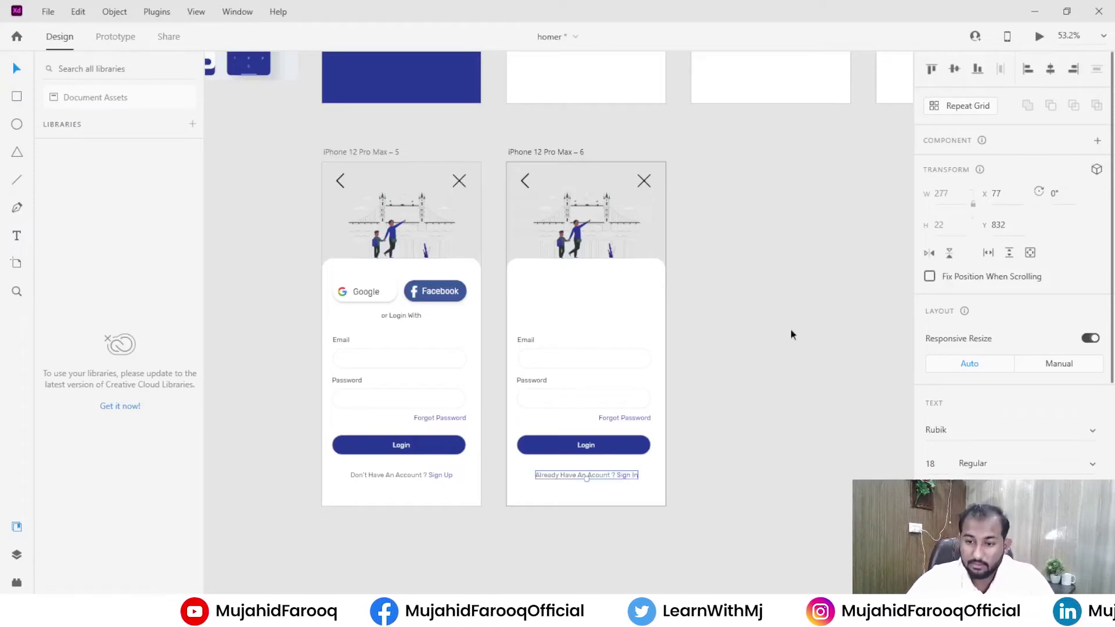
# Step: Switch to Photos to check the Register Account screen in the reference image, and return to Adobe XD
pyautogui.hotkey('alt', 'Tab')
pyautogui.scroll(1, 563, 365)
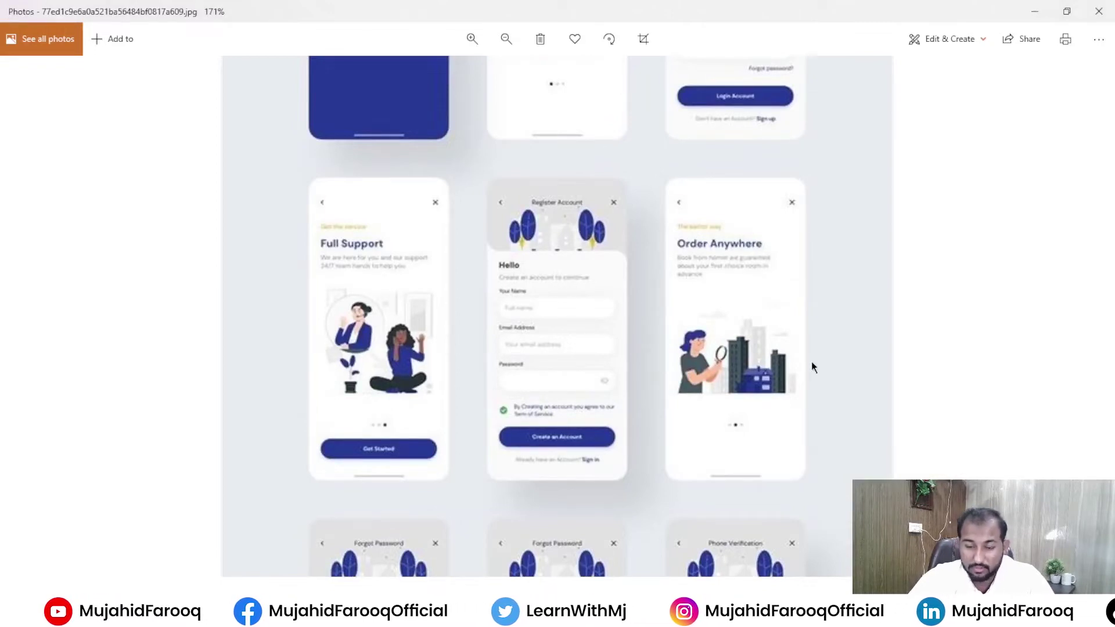
pyautogui.scroll(-2, 814, 368)
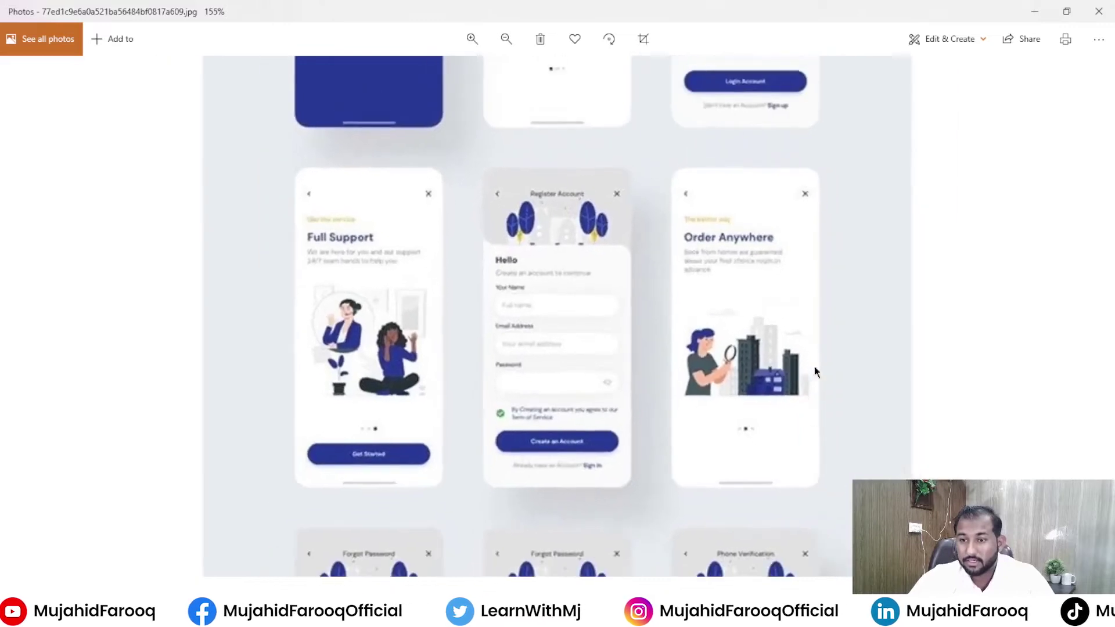
pyautogui.hotkey('alt', 'Tab')
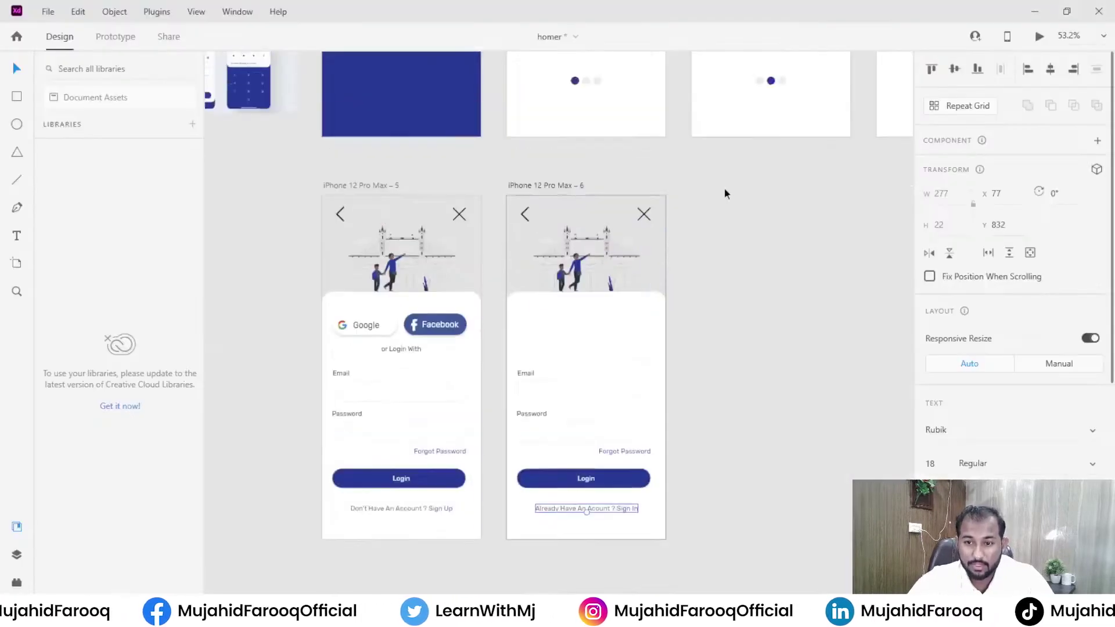
# Step: Set the fill of the header background rectangle on the original login artboard to #F1F1F1
pyautogui.scroll(3, 724, 187)
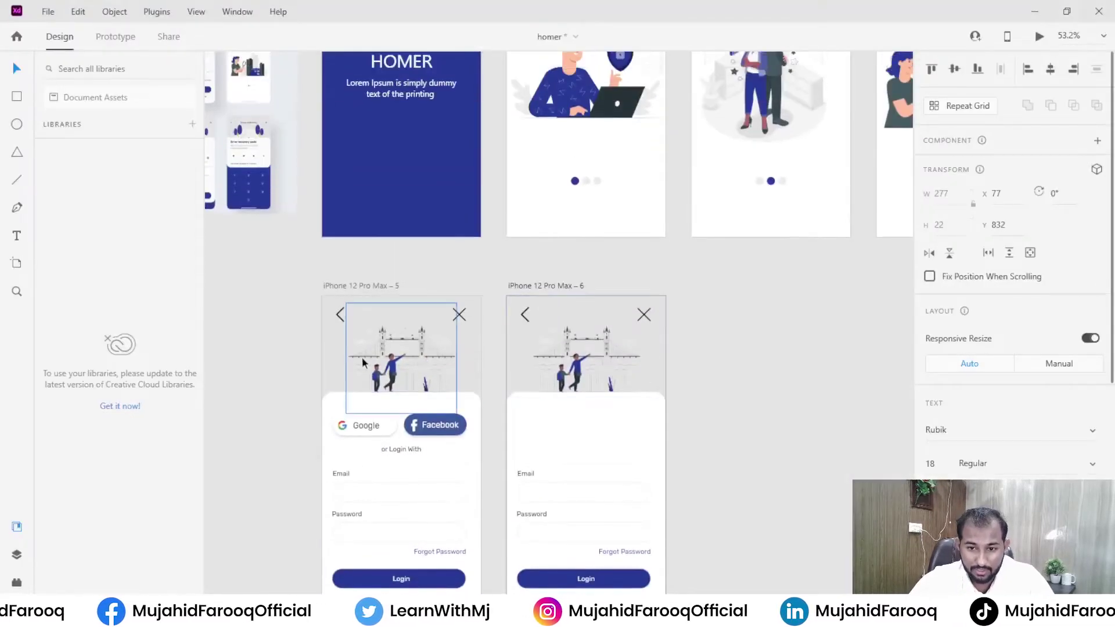
pyautogui.click(332, 360)
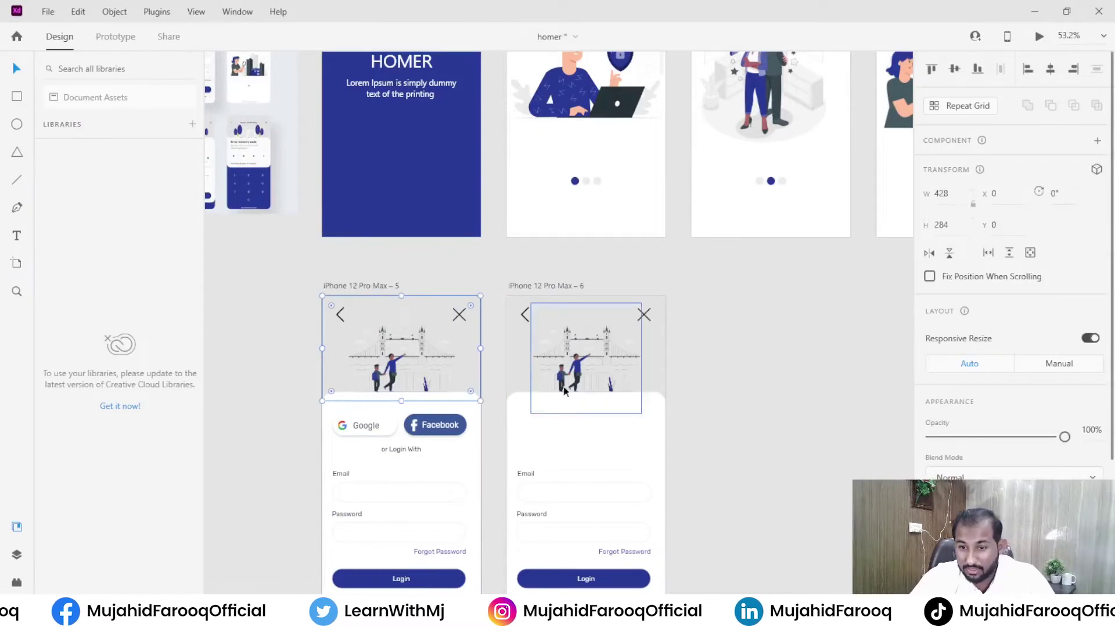
pyautogui.scroll(-3, 961, 455)
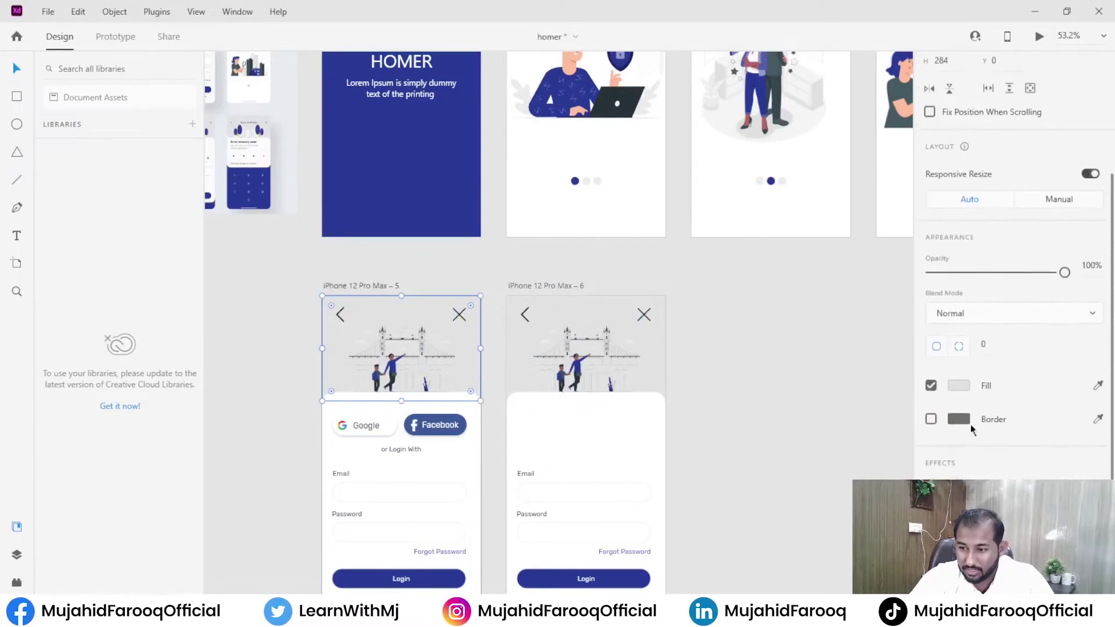
pyautogui.click(965, 386)
pyautogui.write('f1f1f1')
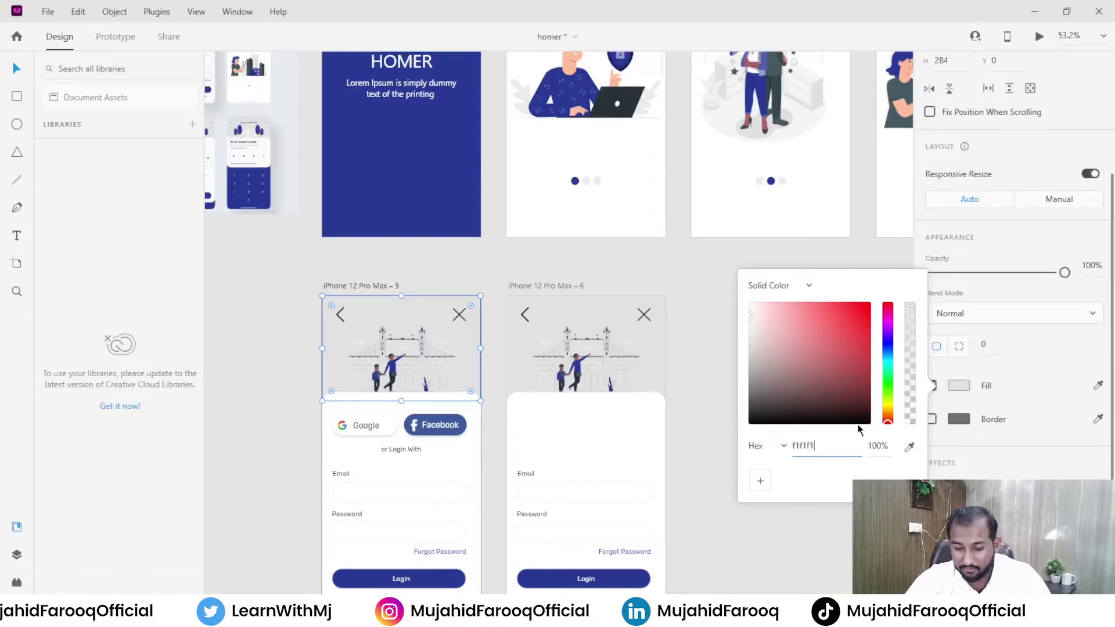
pyautogui.press('Return')
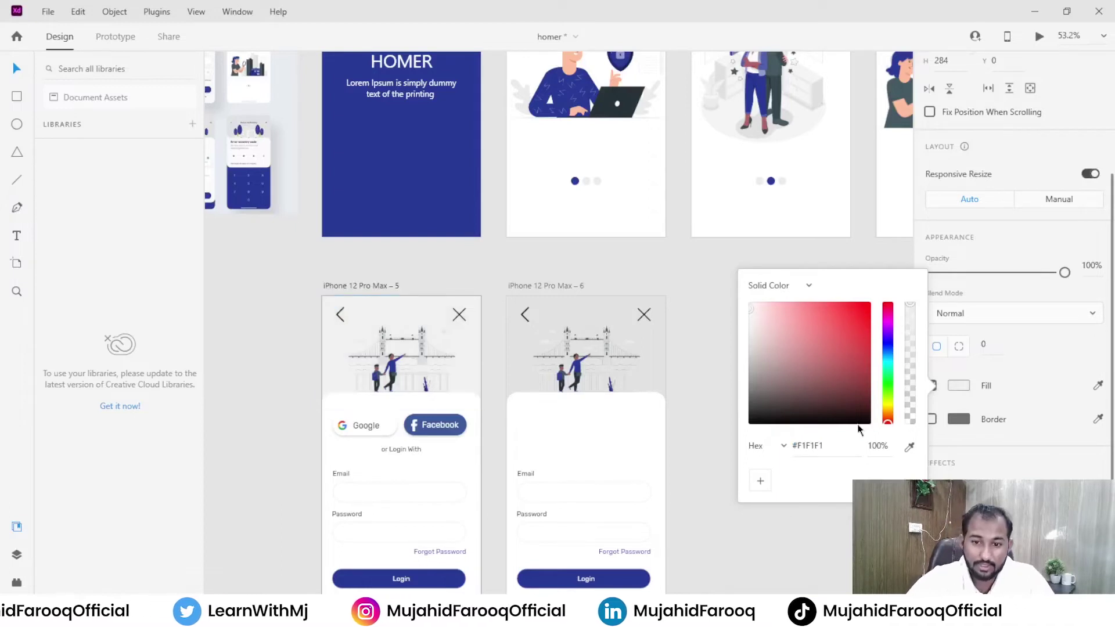
pyautogui.scroll(4, 381, 406)
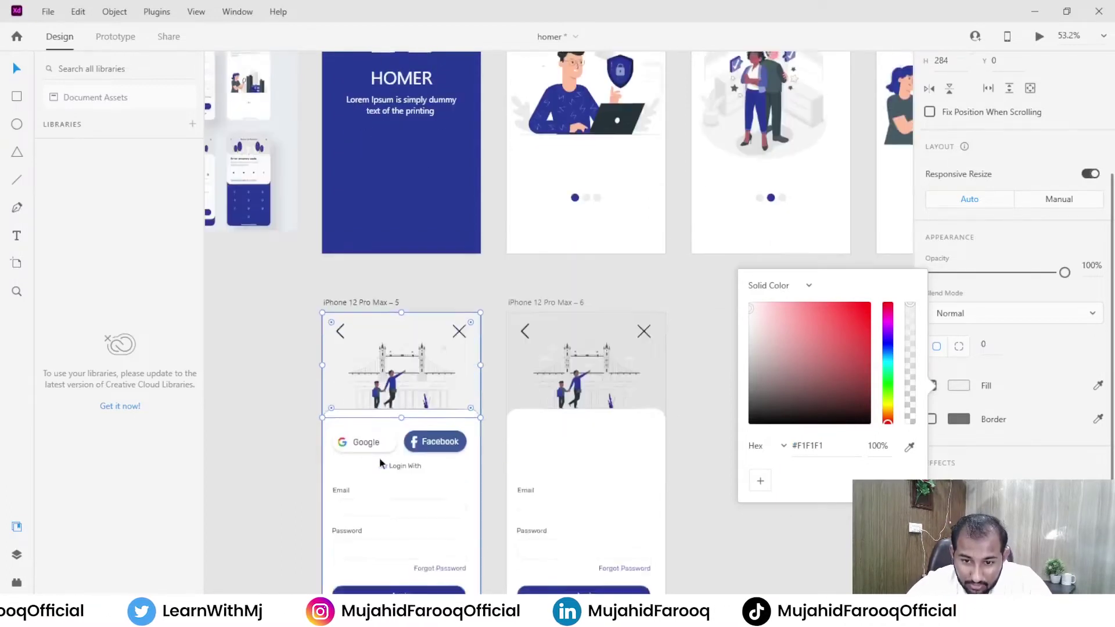
pyautogui.scroll(-5, 380, 460)
pyautogui.click(216, 381)
# Step: Give the header background rectangle on the duplicated artboard the same #F1F1F1 fill
pyautogui.scroll(5, 423, 380)
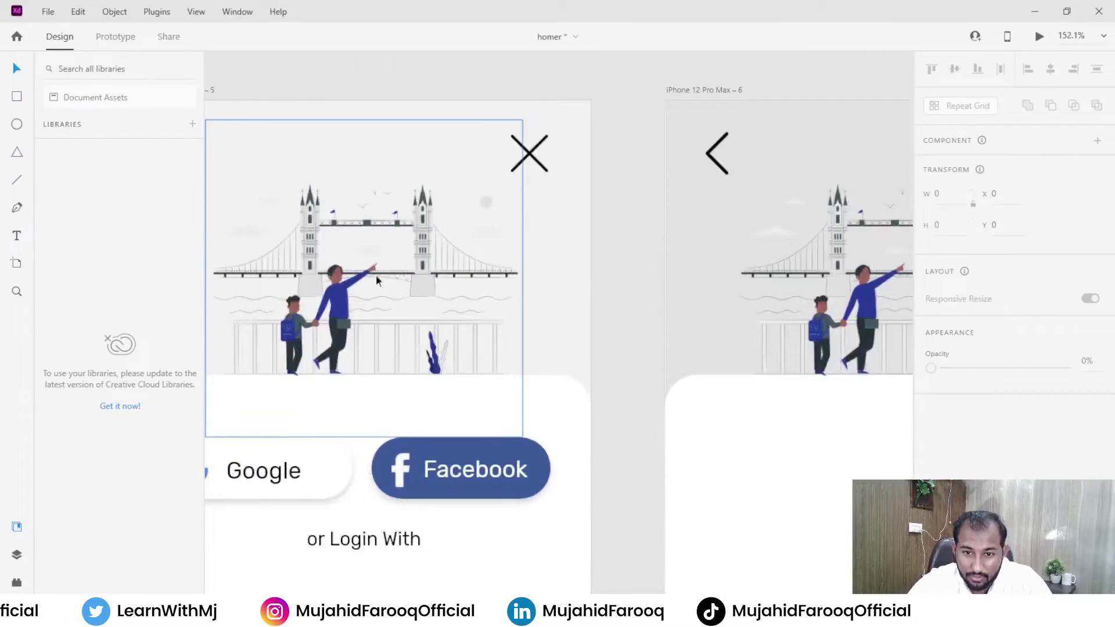
pyautogui.scroll(-1, 376, 270)
pyautogui.scroll(-4, 383, 282)
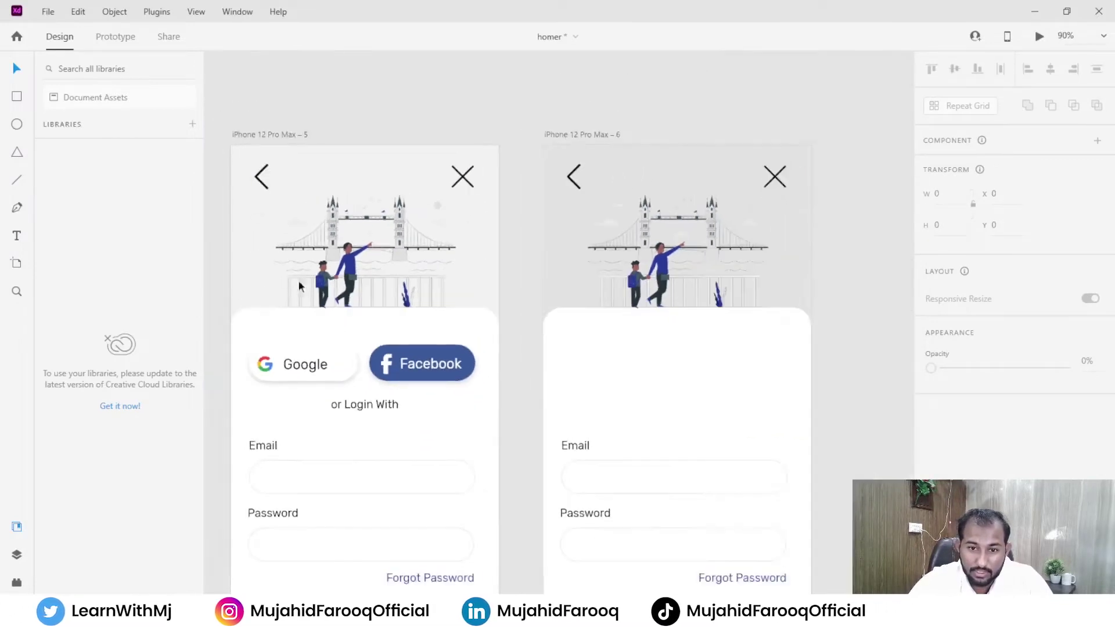
pyautogui.click(583, 234)
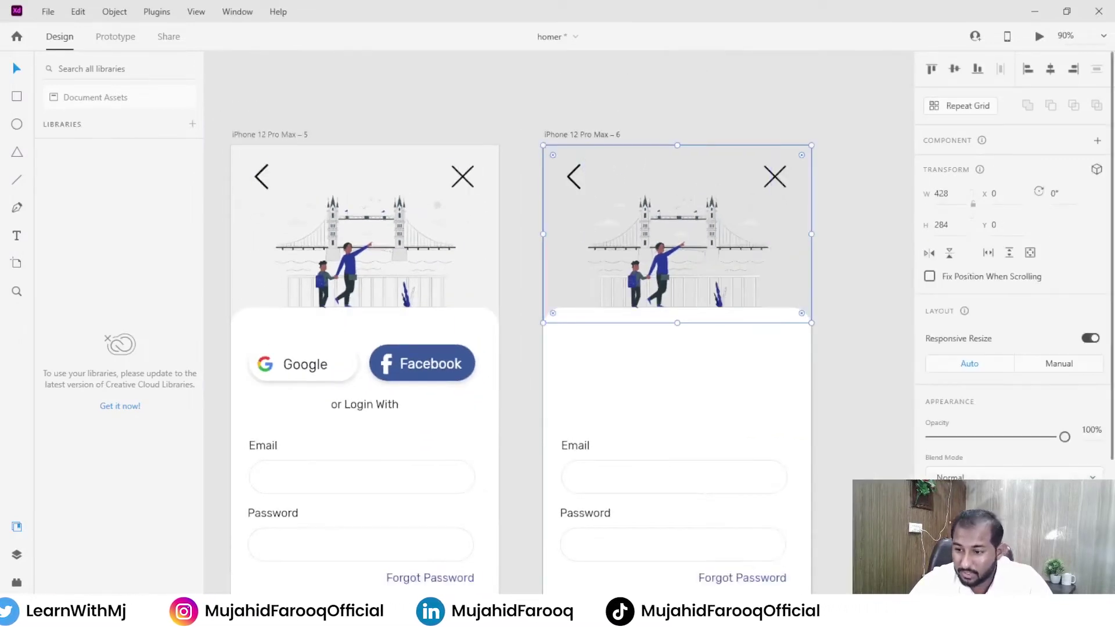
pyautogui.write('f1f')
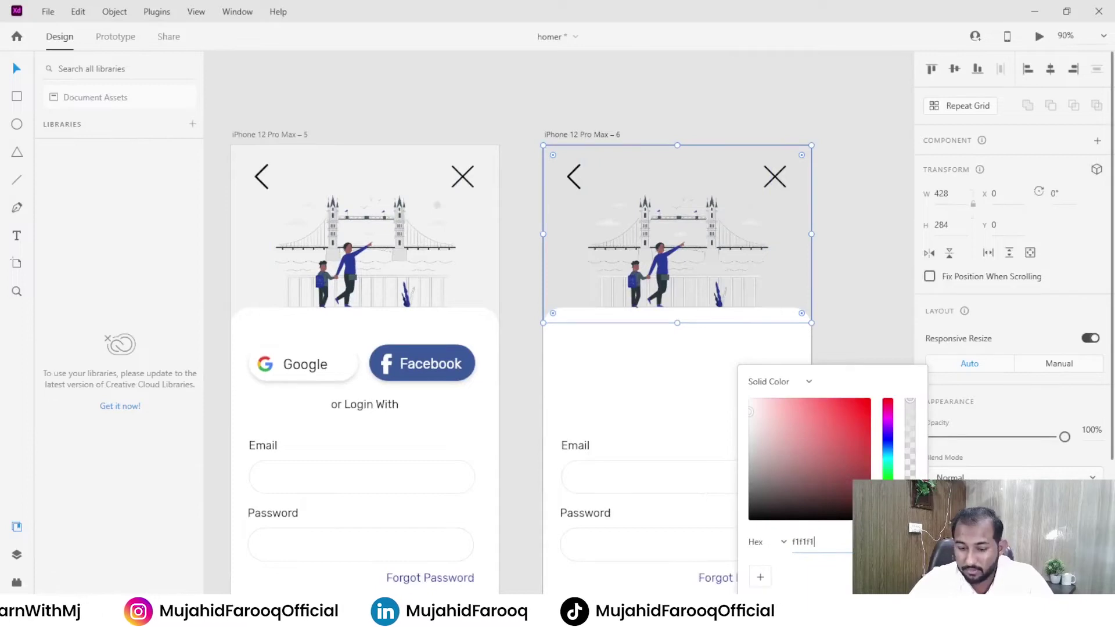
pyautogui.write('1f1')
pyautogui.press('Return')
pyautogui.click(891, 248)
# Step: Add the text "Sign In" in the header of the original login artboard, between the back arrow and the close icon
pyautogui.scroll(-2, 876, 225)
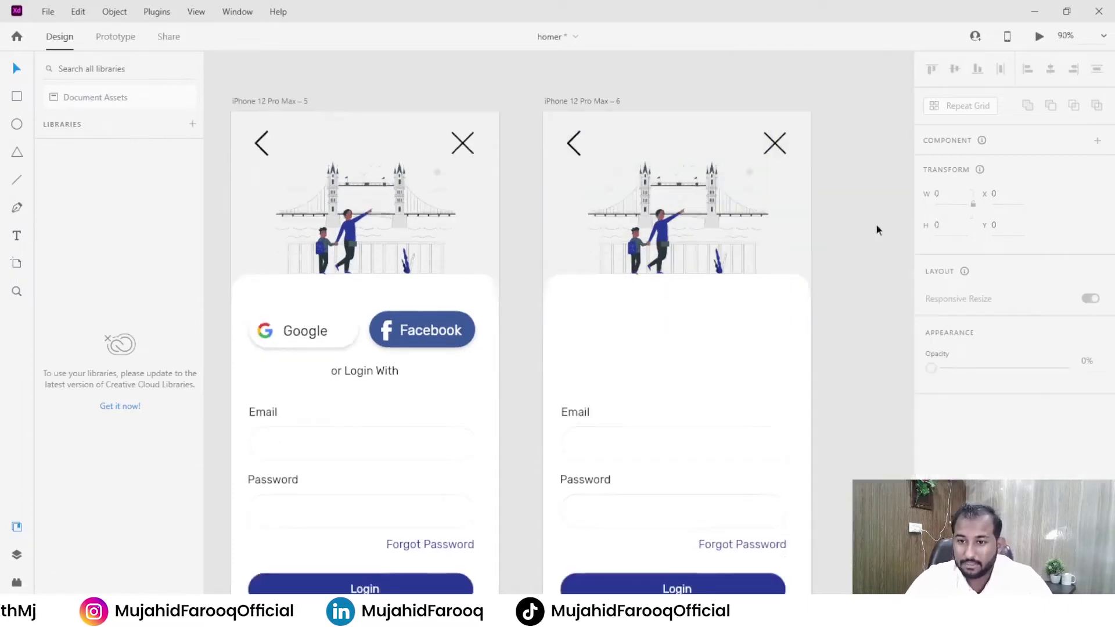
pyautogui.click(335, 123)
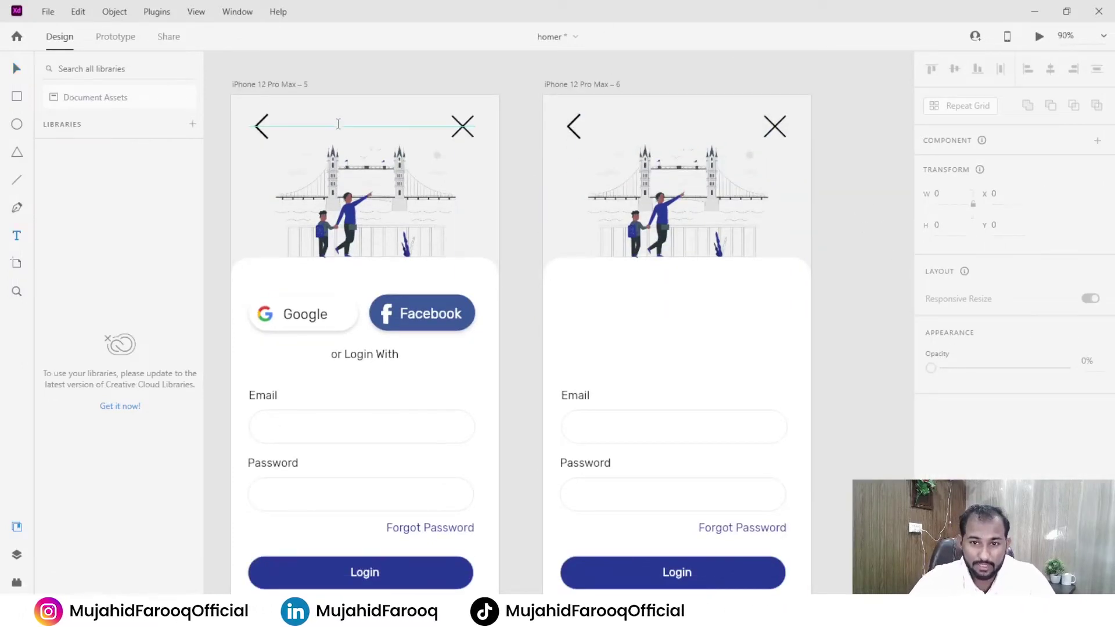
pyautogui.write('Sign In')
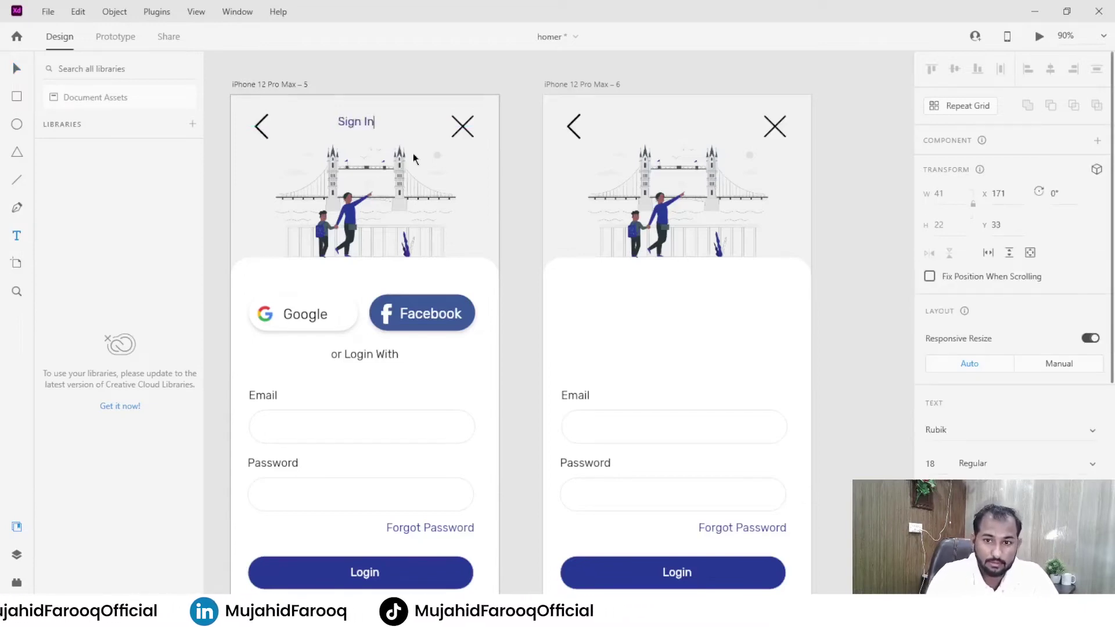
# Step: Set the fill of the "Sign In" header title to black
pyautogui.scroll(-6, 987, 290)
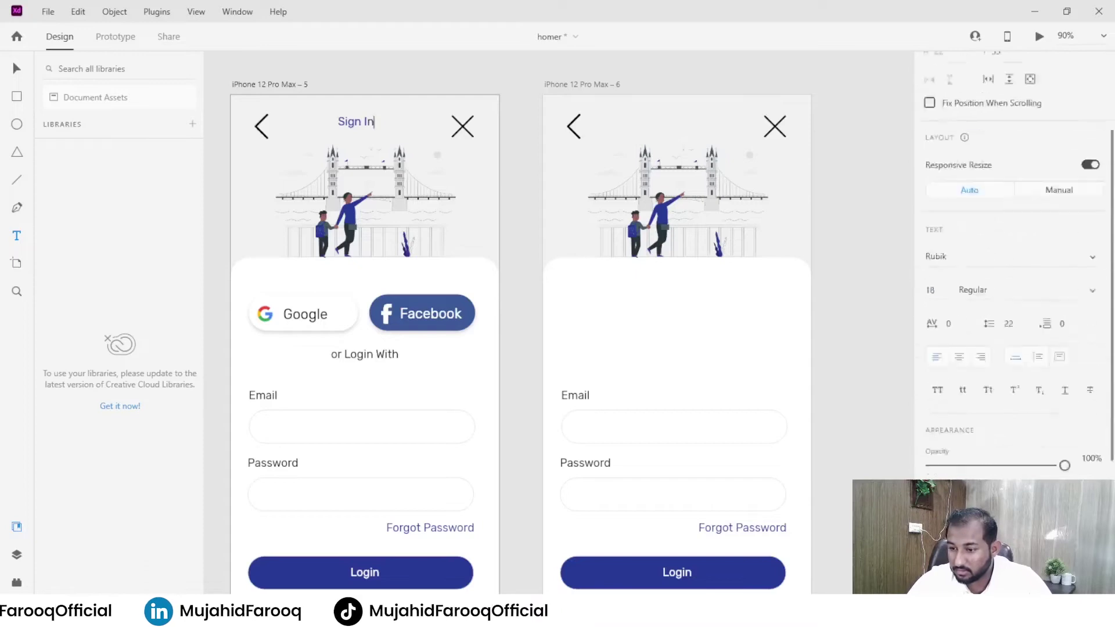
pyautogui.click(957, 365)
pyautogui.click(885, 346)
pyautogui.moveTo(857, 355); pyautogui.dragTo(684, 386)
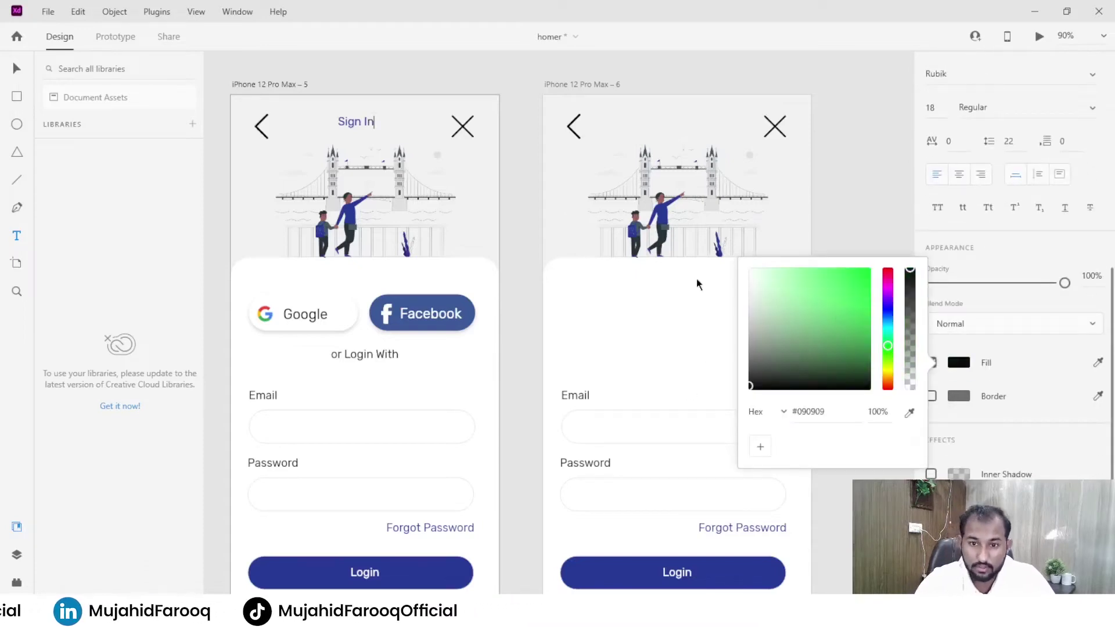
pyautogui.hotkey('ctrl', 'a')
pyautogui.moveTo(785, 375); pyautogui.dragTo(750, 388)
pyautogui.press('Escape')
pyautogui.press('v')
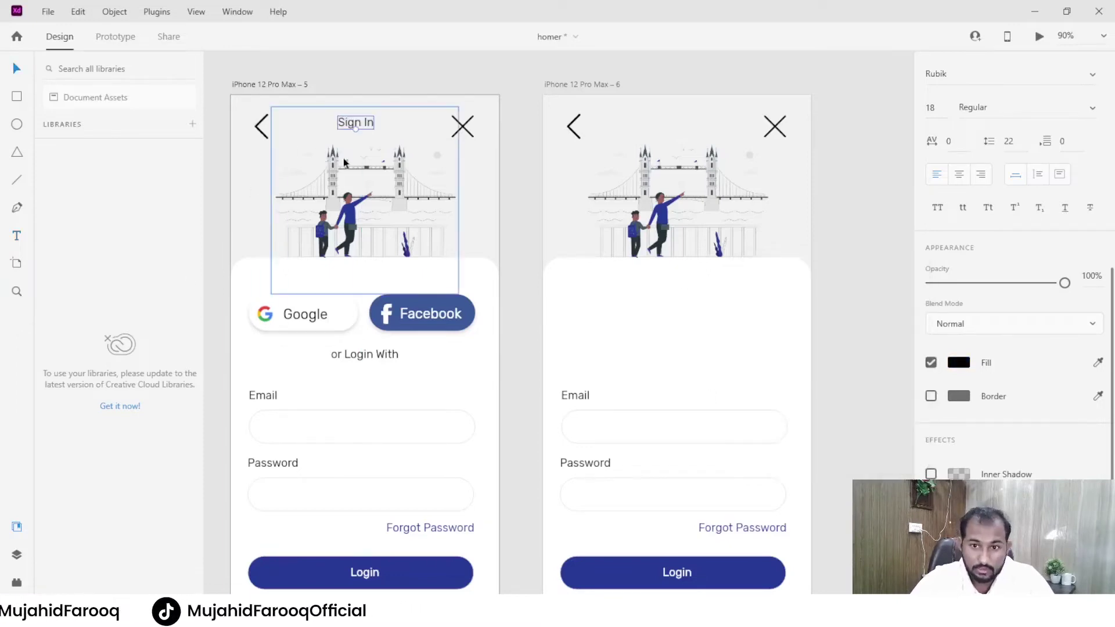
# Step: Place a copy of the header title on the duplicated artboard, change it to "Register" and center it in the header
pyautogui.moveTo(367, 123); pyautogui.dragTo(678, 124)
pyautogui.write('RE')
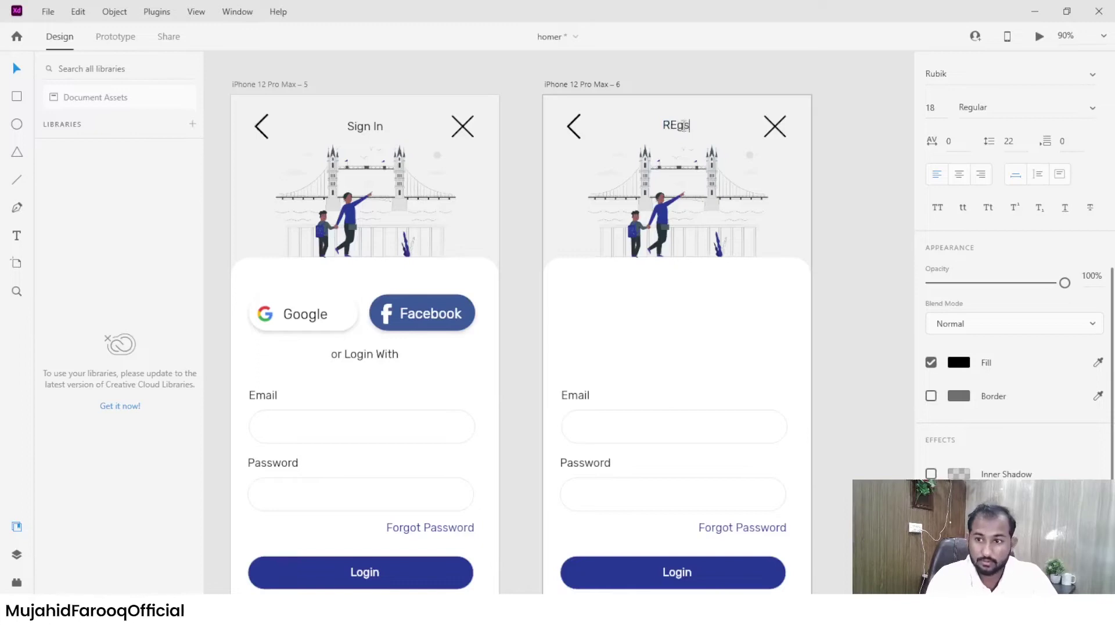
pyautogui.write('gister')
pyautogui.press('Escape')
pyautogui.moveTo(684, 123); pyautogui.dragTo(676, 121)
pyautogui.click(883, 292)
# Step: Add the text "Welcome!" near the upper edge of the white card on the register artboard
pyautogui.scroll(-2, 628, 381)
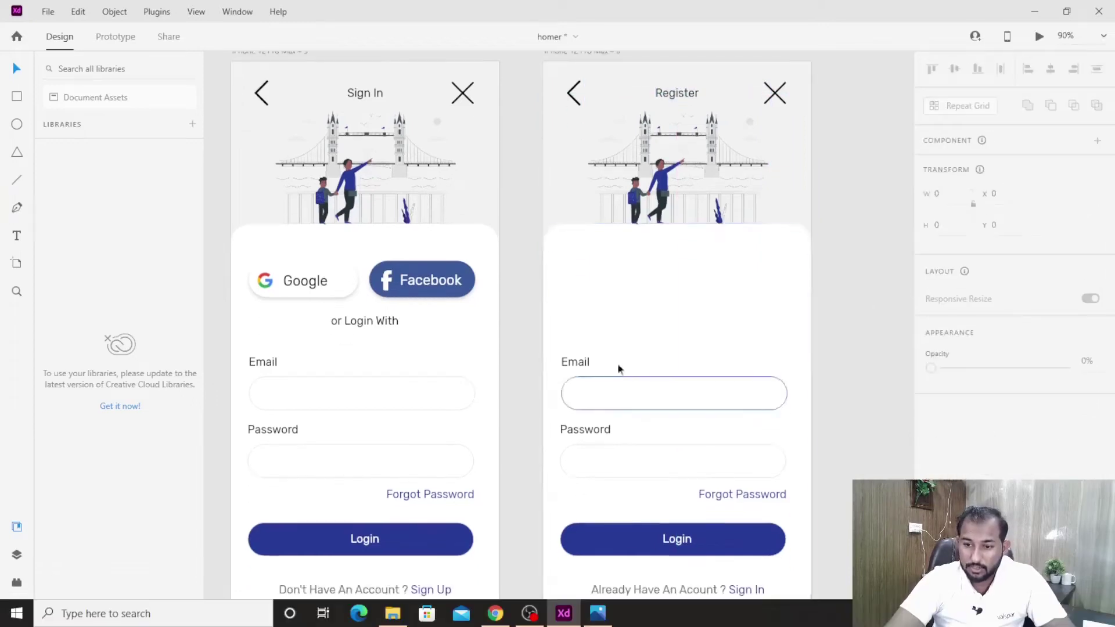
pyautogui.press('t')
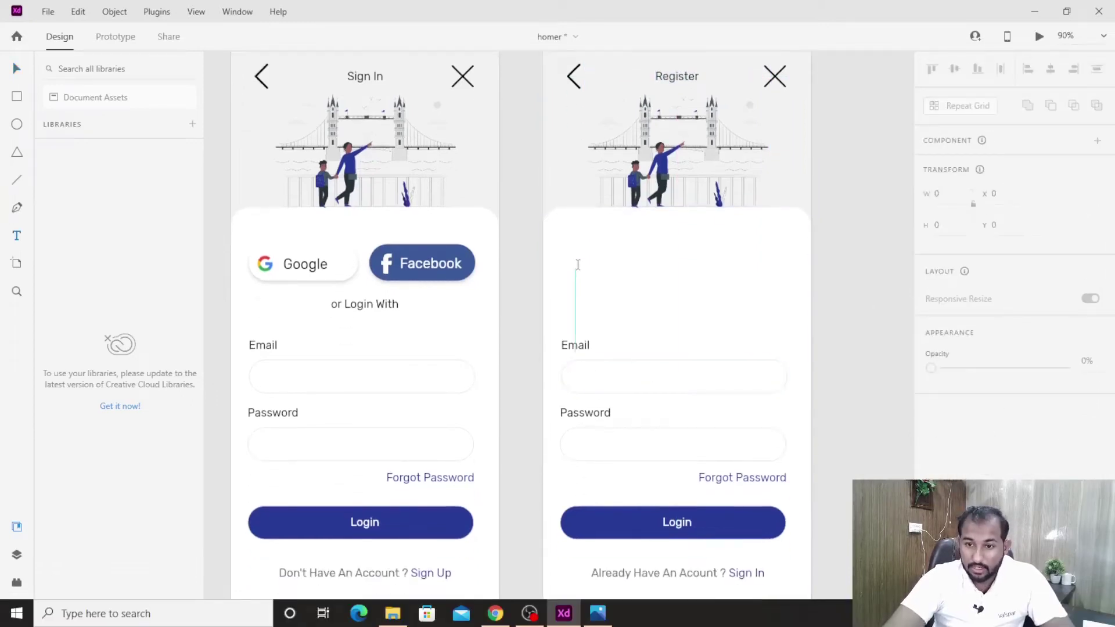
pyautogui.click(569, 241)
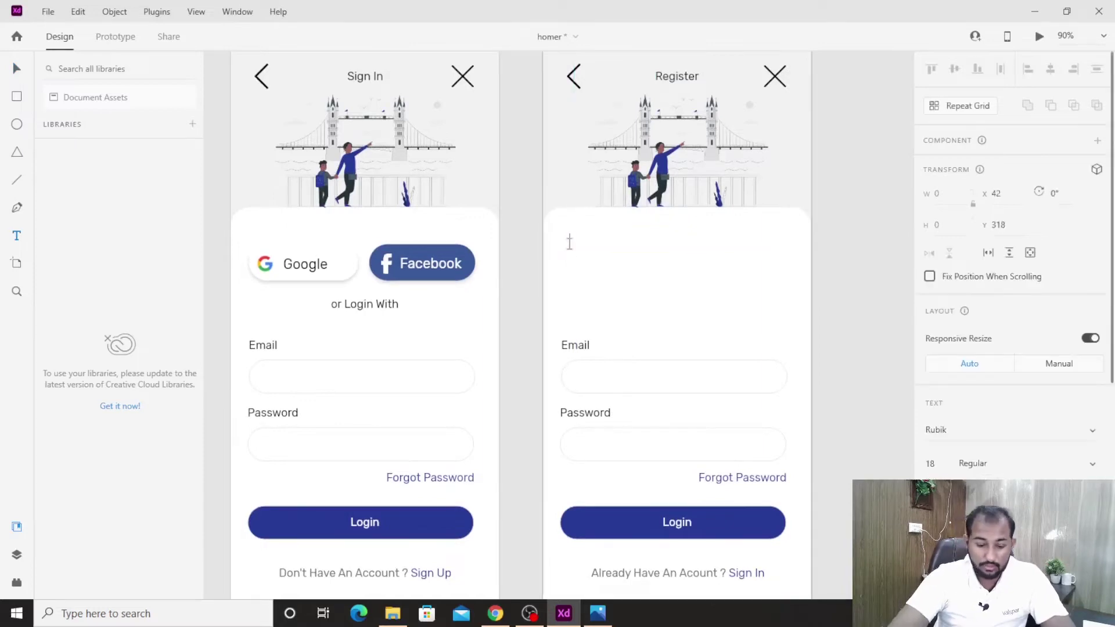
pyautogui.write('He')
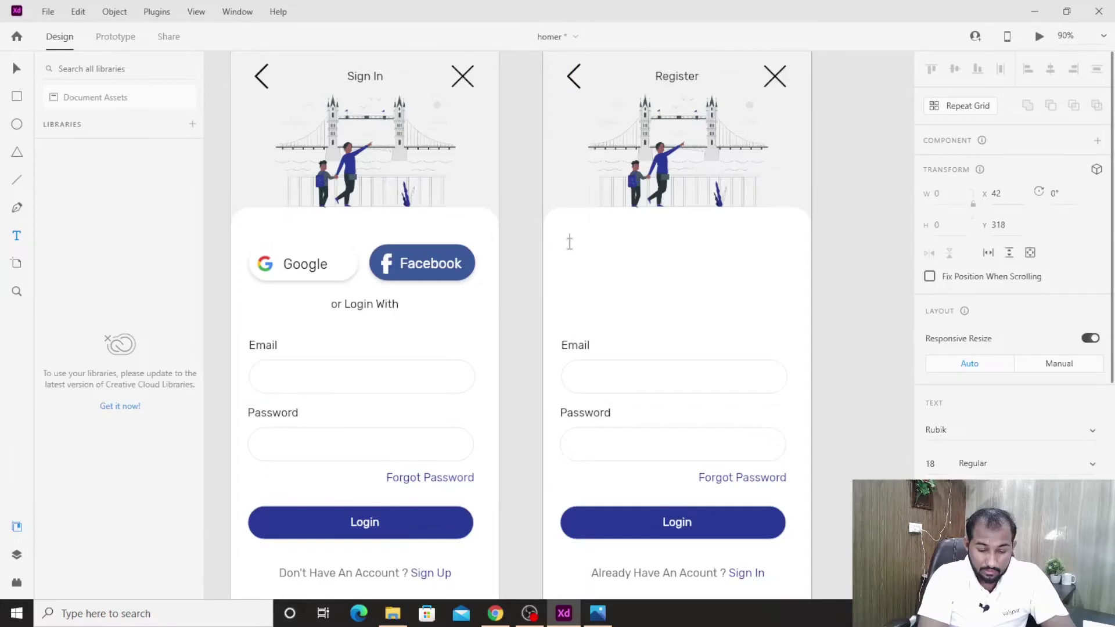
pyautogui.write('Welcoe ')
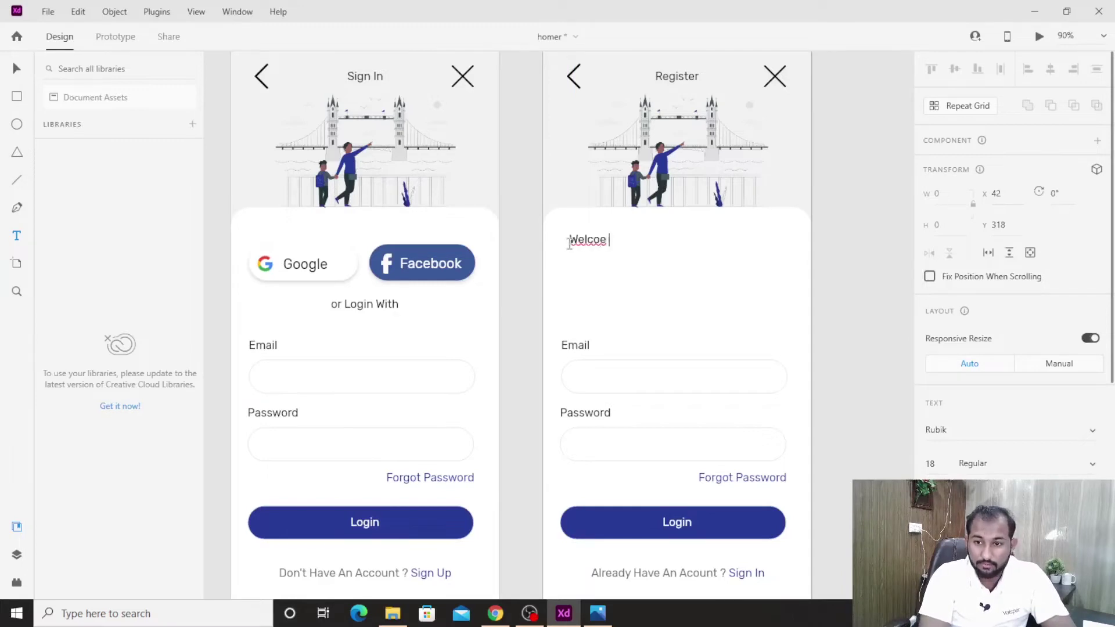
pyautogui.press('BackSpace')
pyautogui.press('BackSpace')
pyautogui.write('me!')
# Step: Set the "Welcome!" heading to Medium weight and size 36, and line up its left edge with the Email label
pyautogui.hotkey('ctrl', 'a')
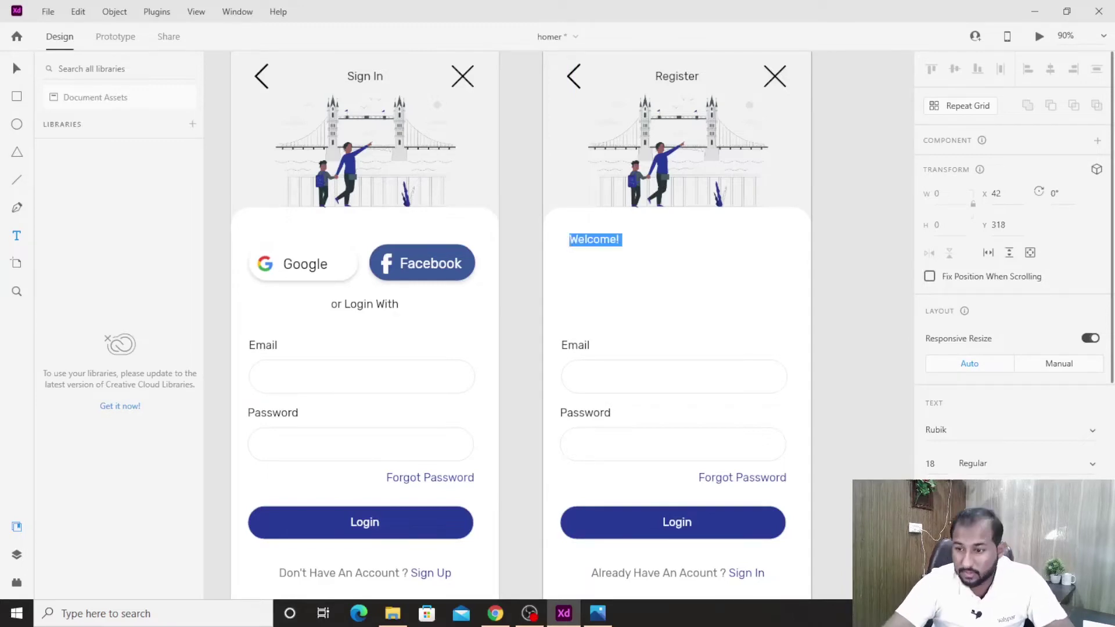
pyautogui.click(1017, 465)
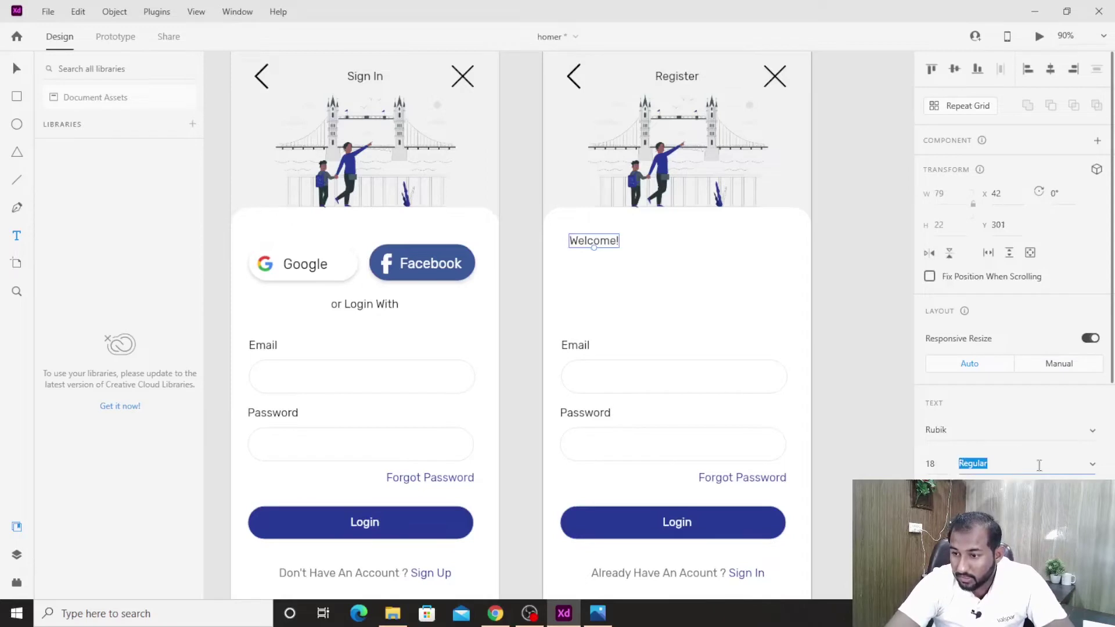
pyautogui.click(1085, 467)
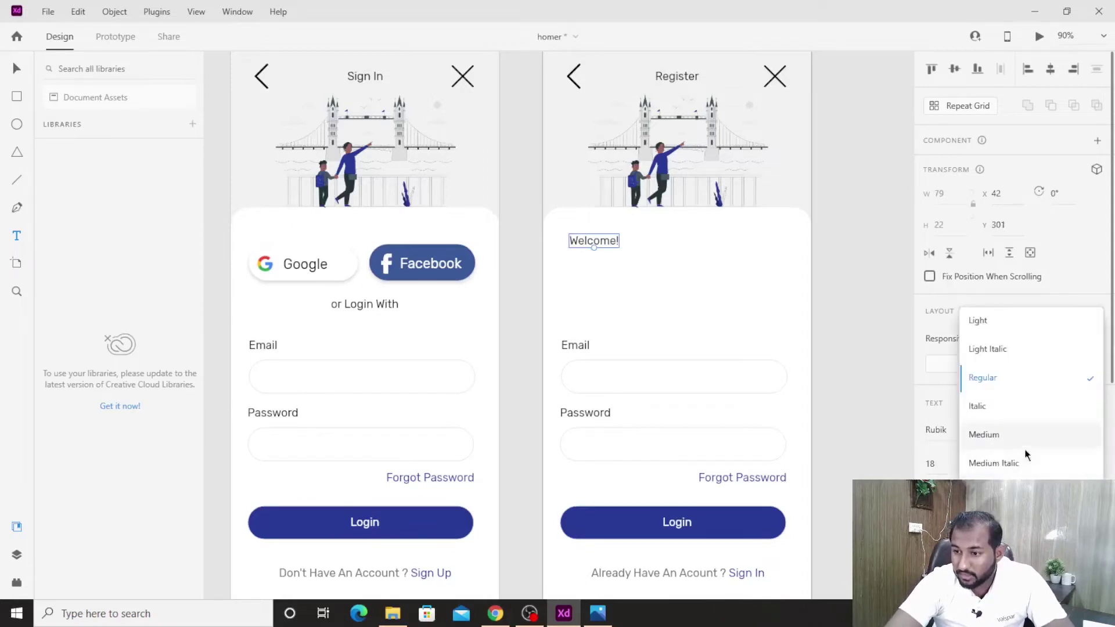
pyautogui.click(984, 435)
pyautogui.click(935, 462)
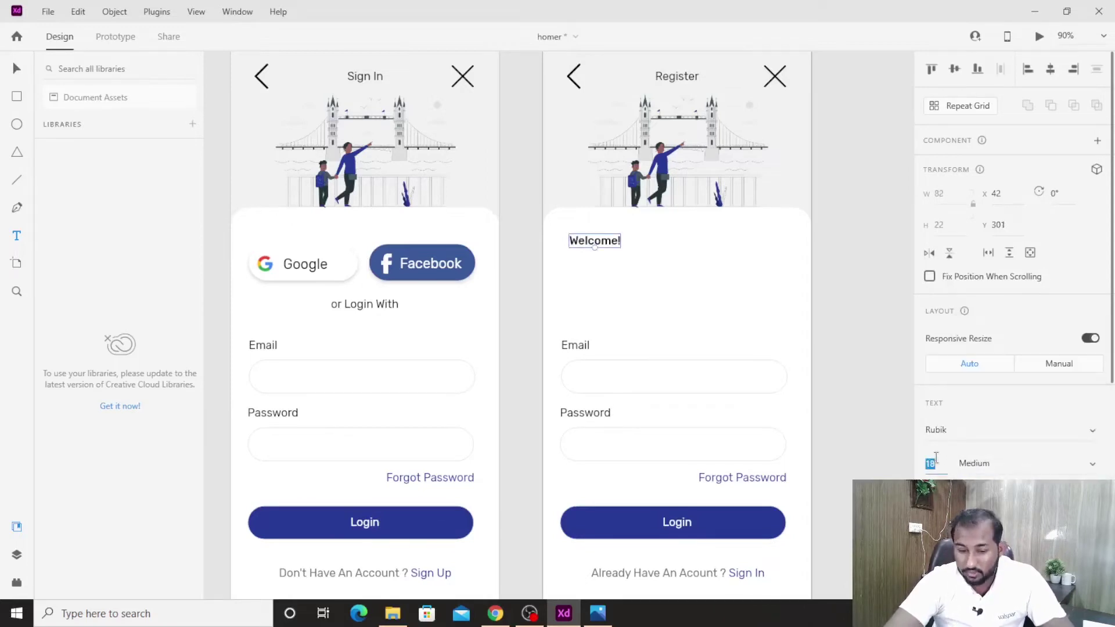
pyautogui.press('Return')
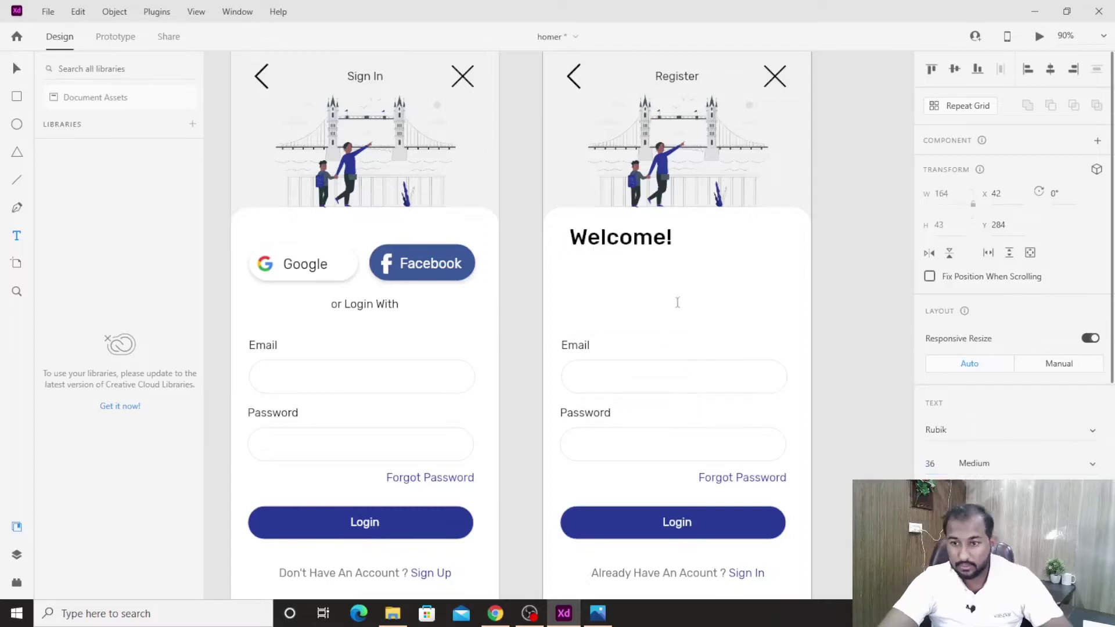
pyautogui.moveTo(613, 251)
pyautogui.mouseDown()
pyautogui.moveTo(601, 265)
pyautogui.moveTo(618, 250)
pyautogui.mouseUp()
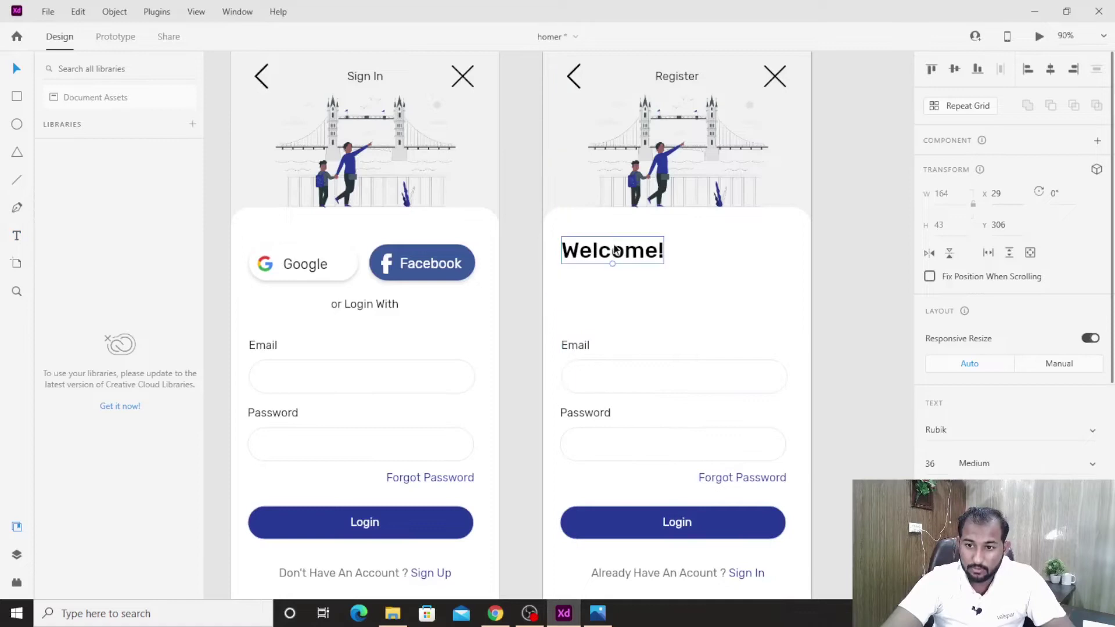
# Step: Start a text object below the "Welcome!" heading with the line "Let's Get Started & Create"
pyautogui.click(567, 291)
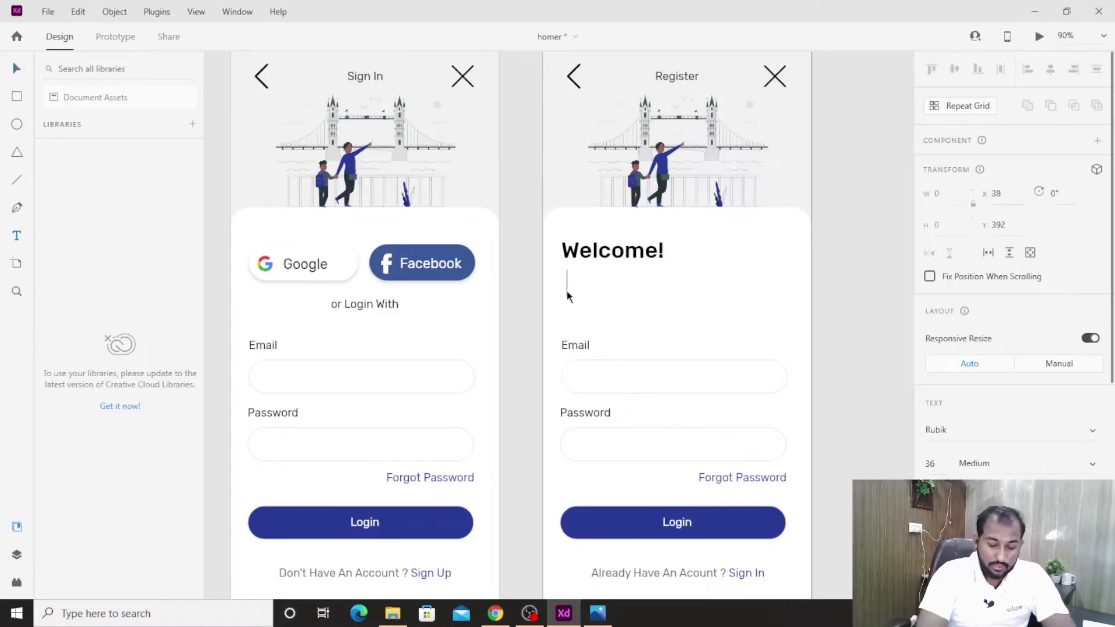
pyautogui.write('Le')
pyautogui.press('Return')
pyautogui.write('t')
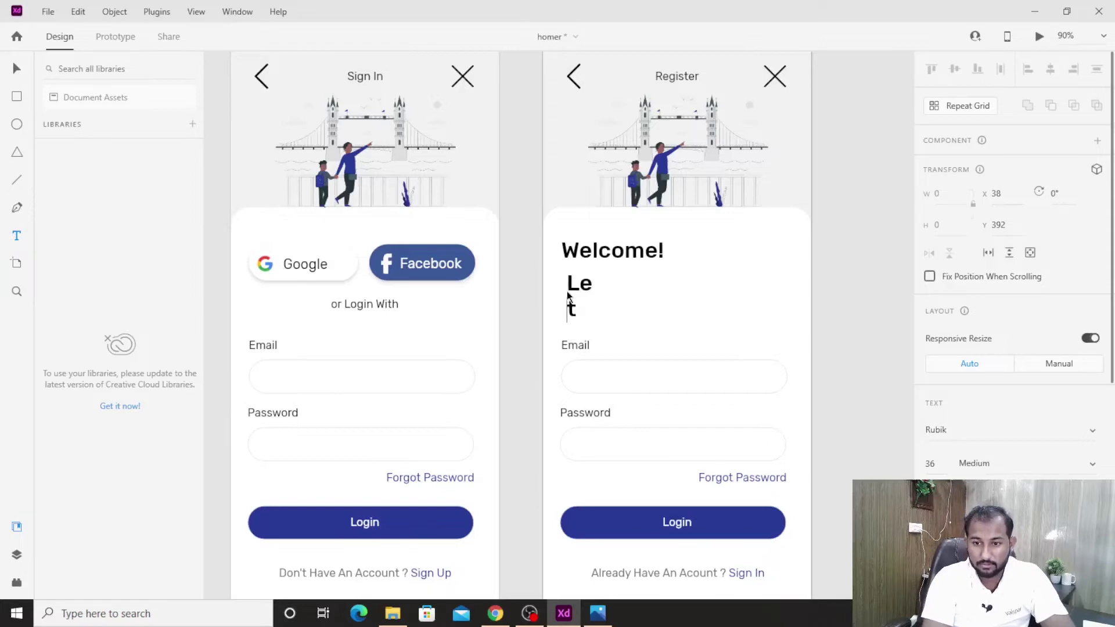
pyautogui.press('BackSpace')
pyautogui.press('BackSpace')
pyautogui.write("t's")
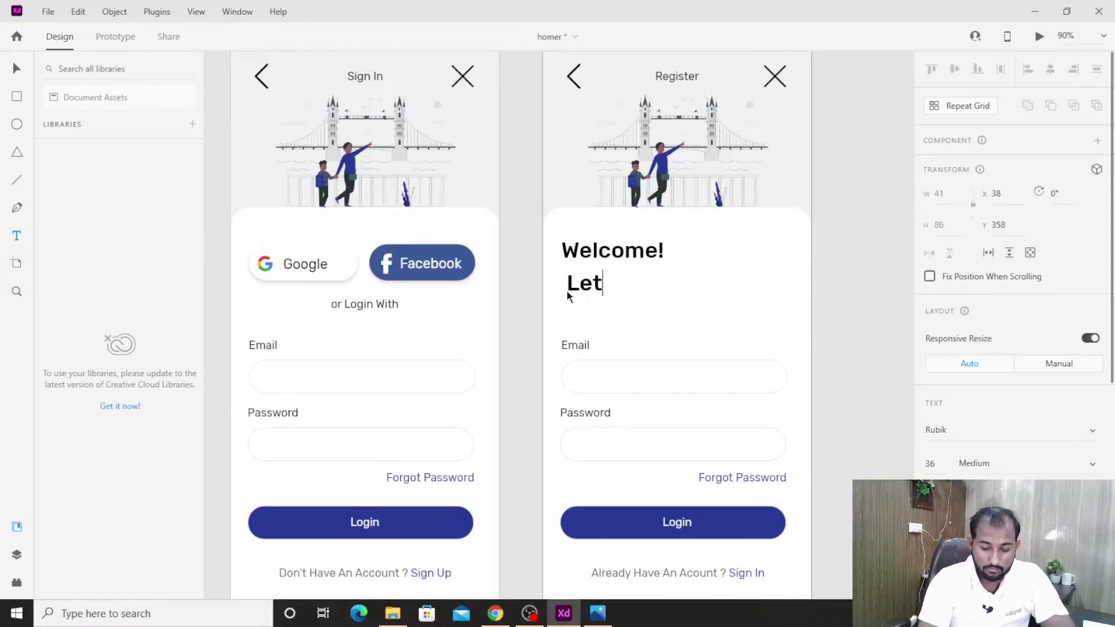
pyautogui.write(' g')
pyautogui.press('BackSpace')
pyautogui.write('Get Sta')
pyautogui.press('BackSpace')
pyautogui.press('BackSpace')
pyautogui.write('tarted & Create')
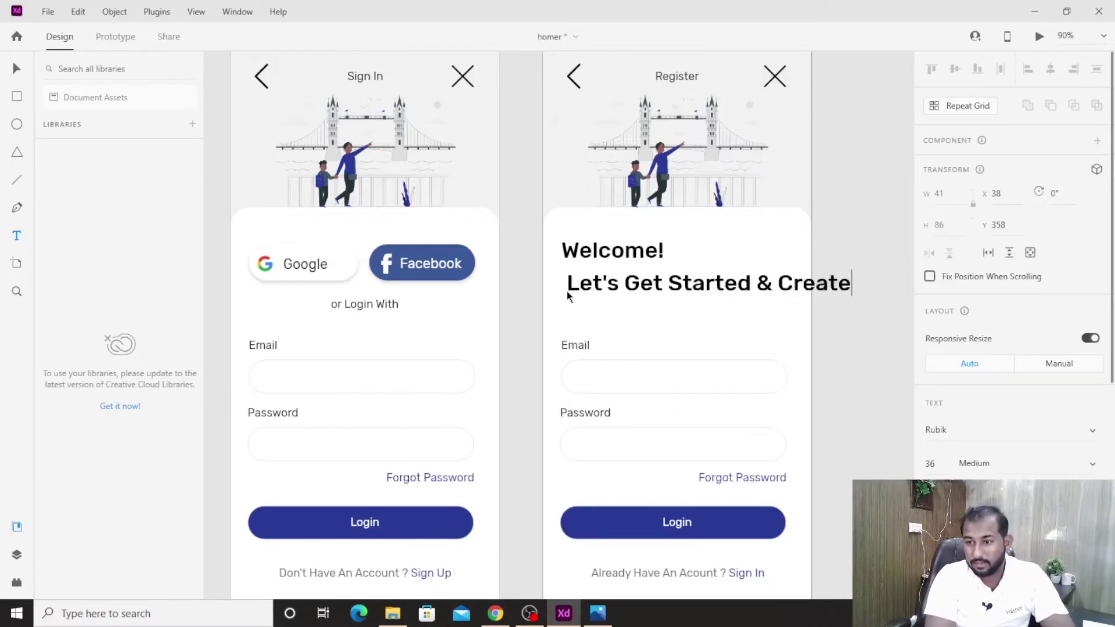
# Step: Add "An Account." as the second line of the text below the heading
pyautogui.press('Return')
pyautogui.write('An Accou')
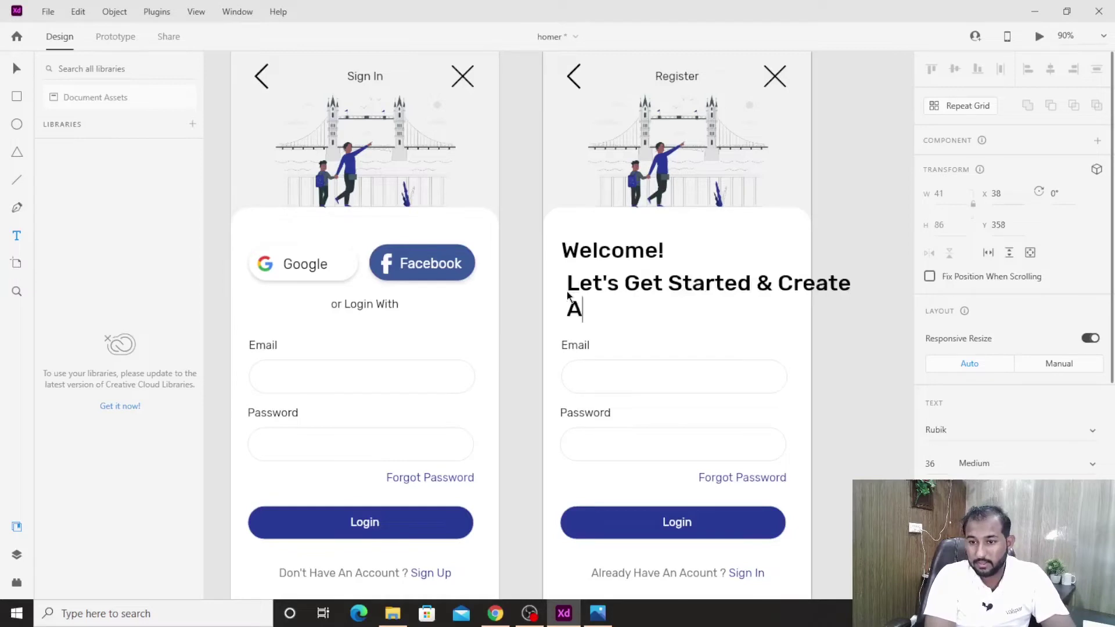
pyautogui.write('nt1')
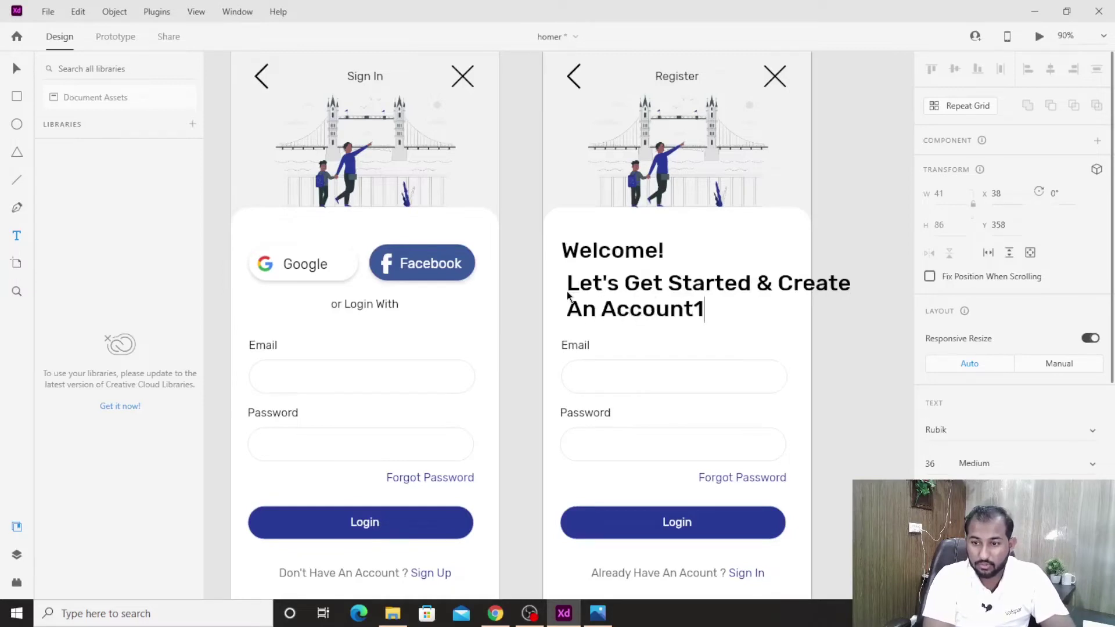
pyautogui.press('BackSpace')
pyautogui.write('/')
pyautogui.press('BackSpace')
pyautogui.write(',')
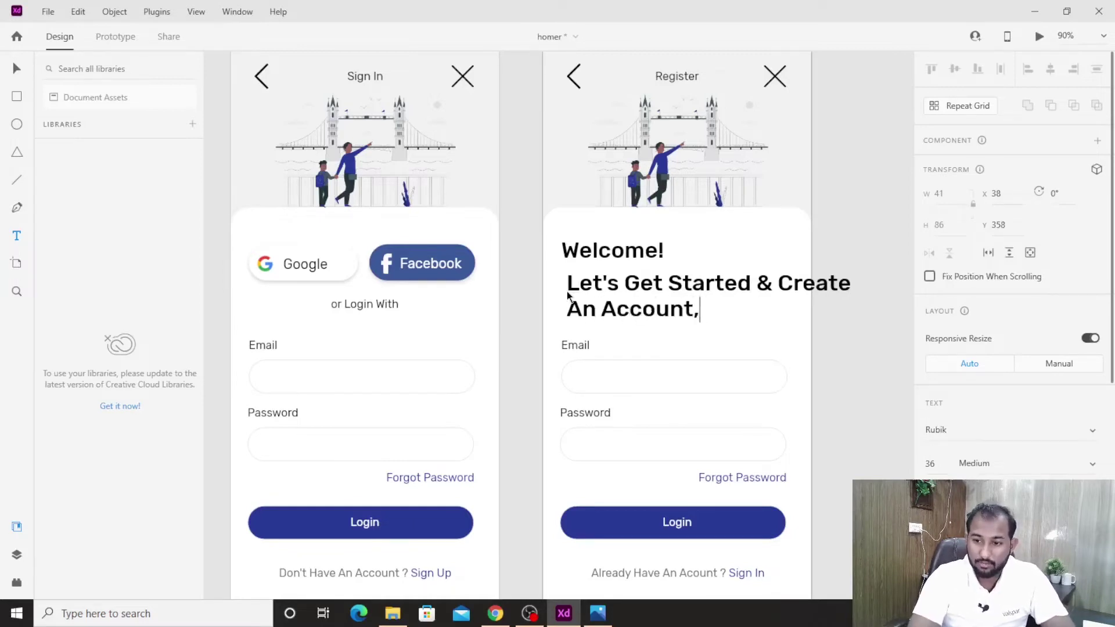
pyautogui.hotkey('ctrl', 'a')
pyautogui.press('Right')
pyautogui.press('BackSpace')
pyautogui.write('.')
# Step: Set the two-line subtitle to size 18 and Regular weight
pyautogui.hotkey('ctrl', 'a')
pyautogui.click(937, 465)
pyautogui.write('18')
pyautogui.press('Return')
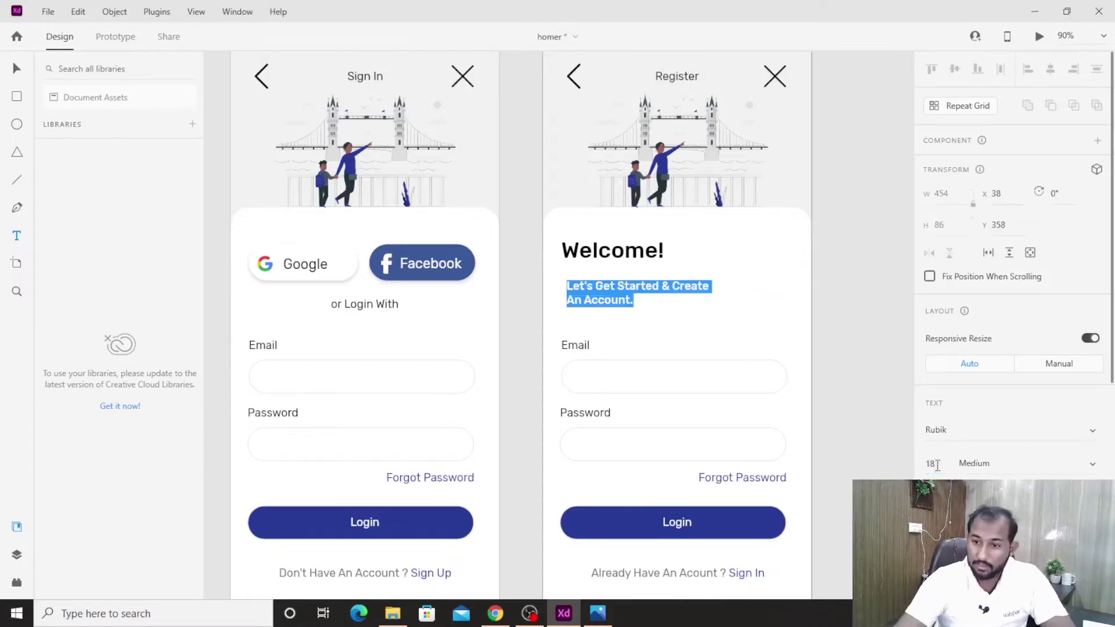
pyautogui.click(1085, 463)
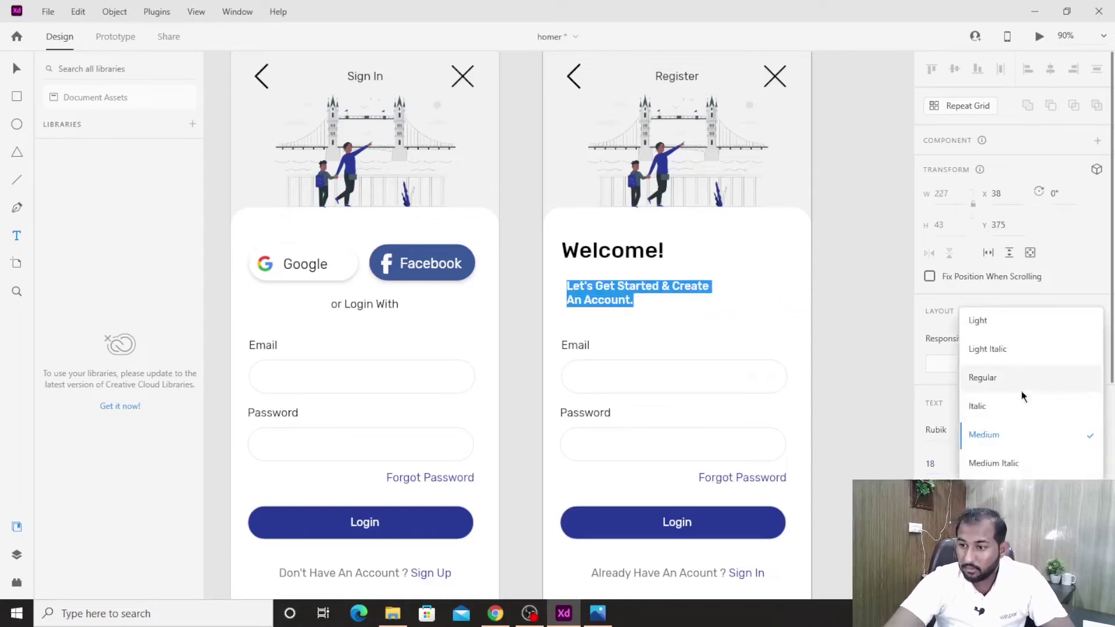
pyautogui.click(1023, 388)
# Step: Give the subtitle a sampled gray fill and move it directly beneath the "Welcome!" heading
pyautogui.scroll(-5, 1023, 383)
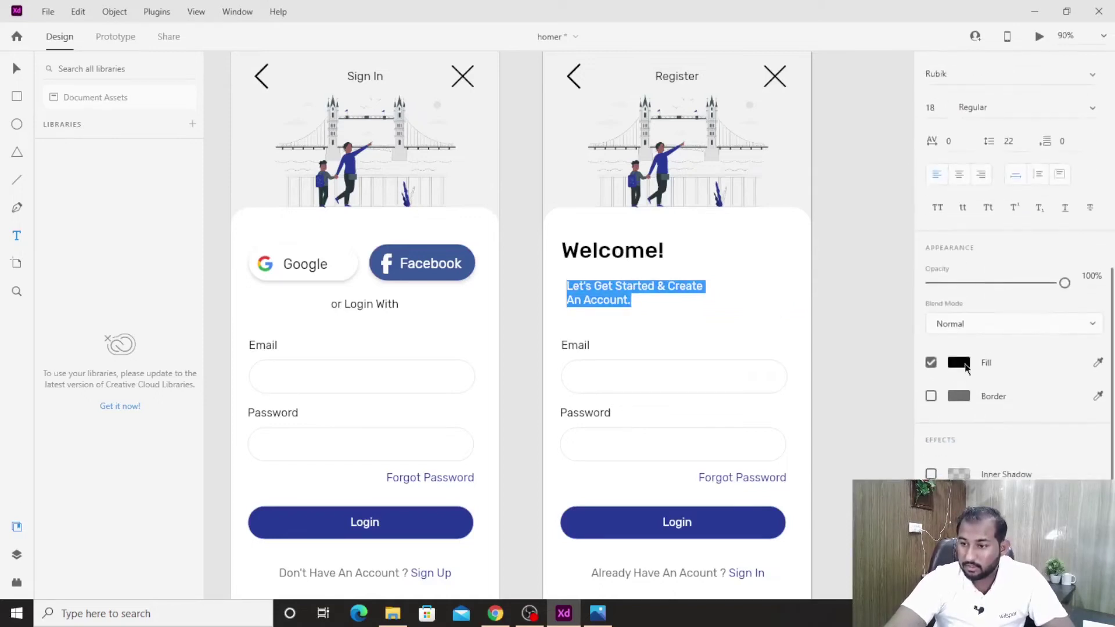
pyautogui.click(1098, 362)
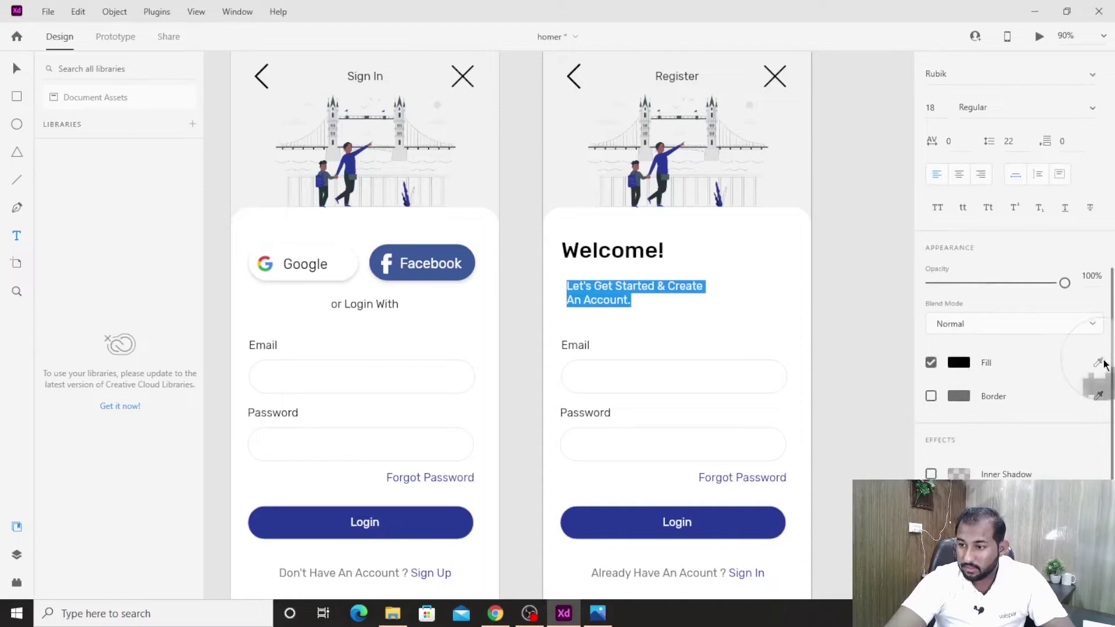
pyautogui.press('Escape')
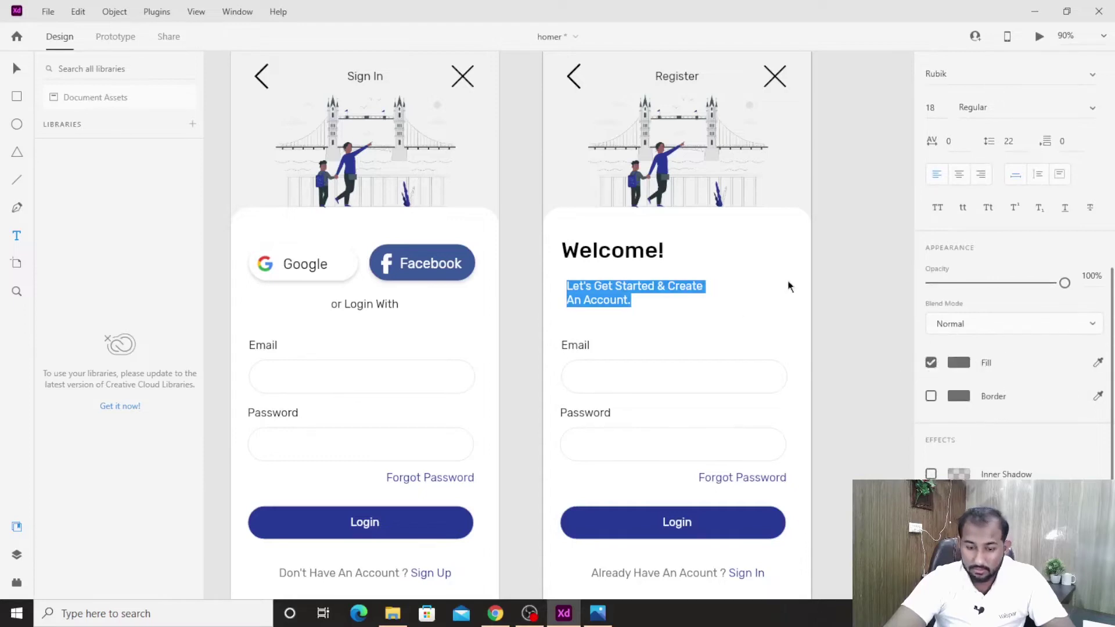
pyautogui.press('Escape')
pyautogui.moveTo(640, 293); pyautogui.dragTo(639, 280)
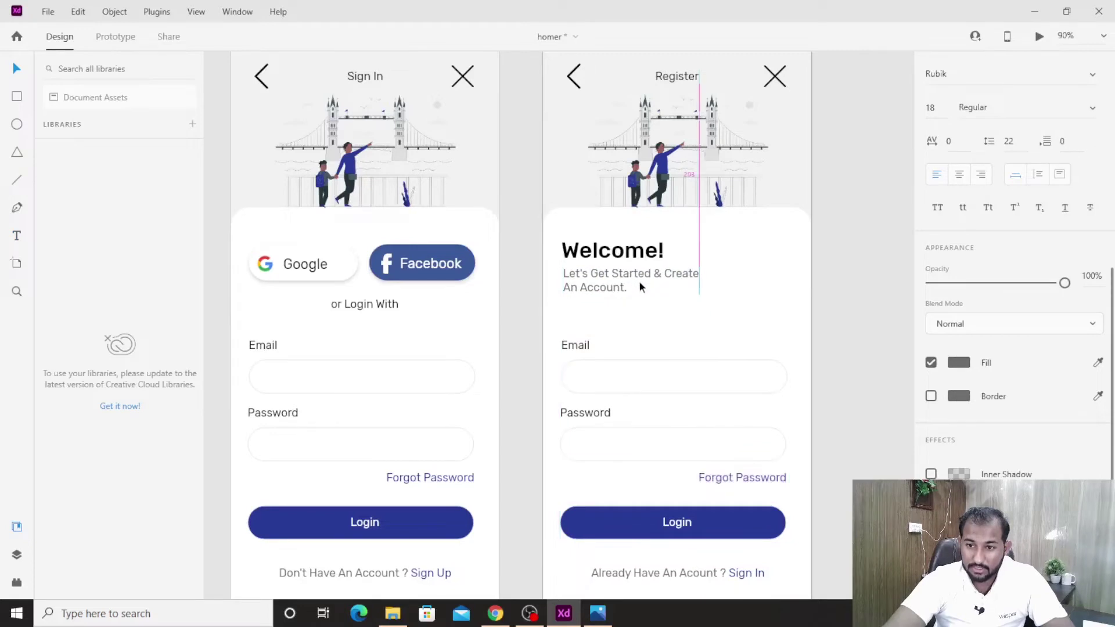
# Step: Delete the "Forgot Password" link from the register artboard
pyautogui.click(842, 345)
pyautogui.click(778, 393)
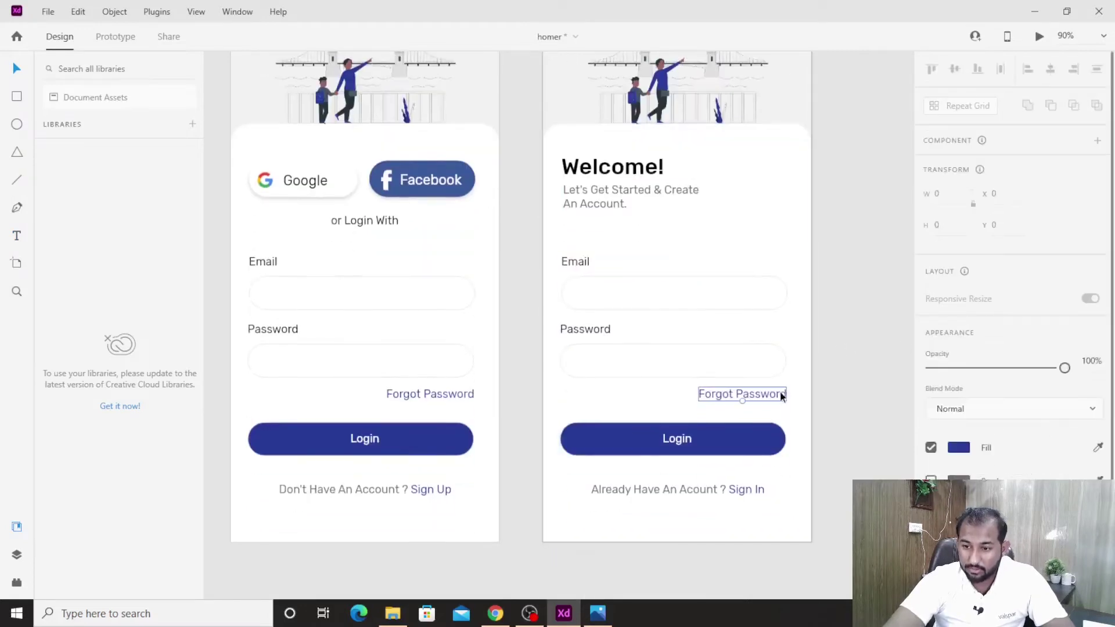
pyautogui.press('Delete')
pyautogui.click(626, 363)
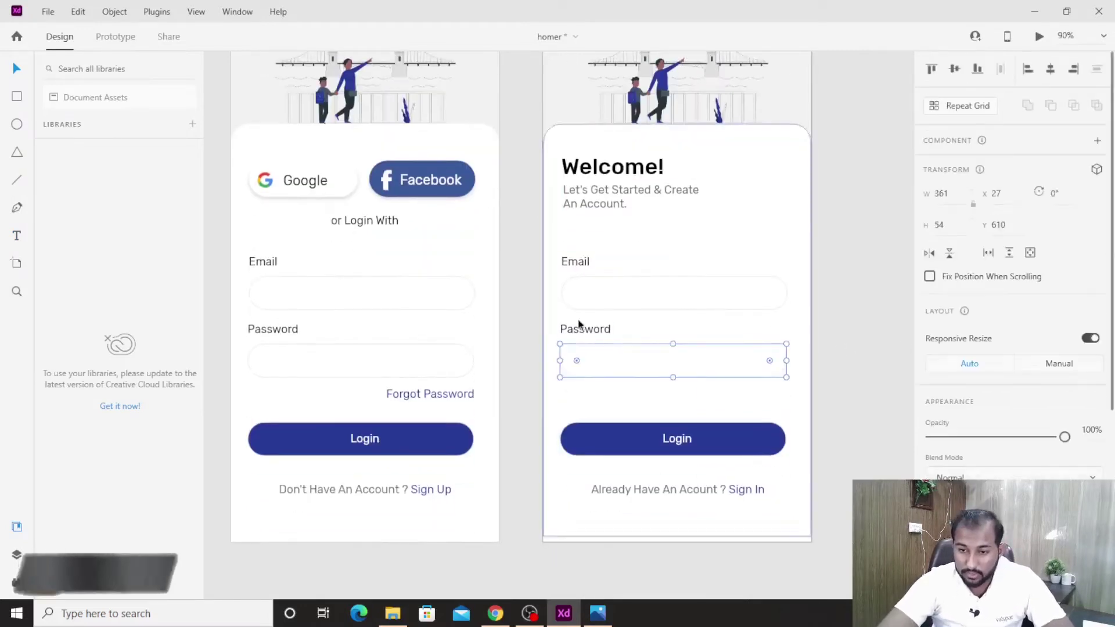
pyautogui.keyDown('shift'); pyautogui.click(585, 328); pyautogui.keyUp('shift')
pyautogui.keyDown('shift'); pyautogui.click(595, 281); pyautogui.keyUp('shift')
pyautogui.keyDown('shift'); pyautogui.click(575, 262); pyautogui.keyUp('shift')
pyautogui.click(630, 293)
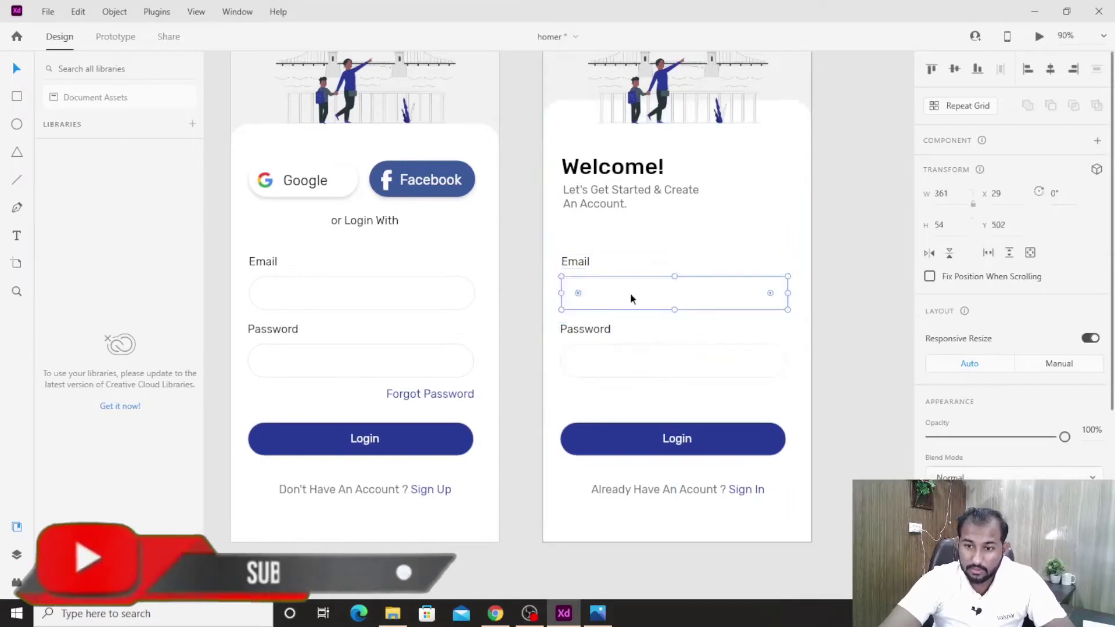
pyautogui.click(804, 345)
pyautogui.click(861, 346)
# Step: Move the Email and Password labels with their input fields up together to just below the subtitle on the register artboard
pyautogui.click(673, 372)
pyautogui.keyDown('shift'); pyautogui.click(604, 330); pyautogui.keyUp('shift')
pyautogui.keyDown('shift'); pyautogui.click(581, 293); pyautogui.keyUp('shift')
pyautogui.keyDown('shift'); pyautogui.click(576, 266); pyautogui.keyUp('shift')
pyautogui.moveTo(619, 294); pyautogui.dragTo(619, 264)
pyautogui.click(842, 319)
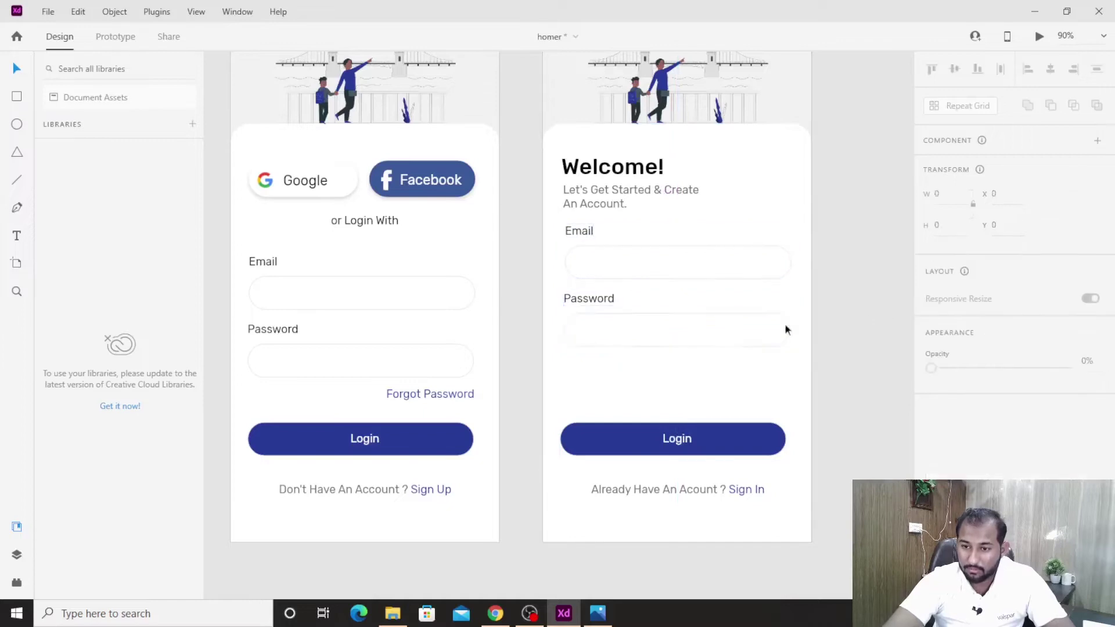
# Step: Duplicate the Password label with its input field directly below the existing one on the register artboard
pyautogui.doubleClick(601, 307)
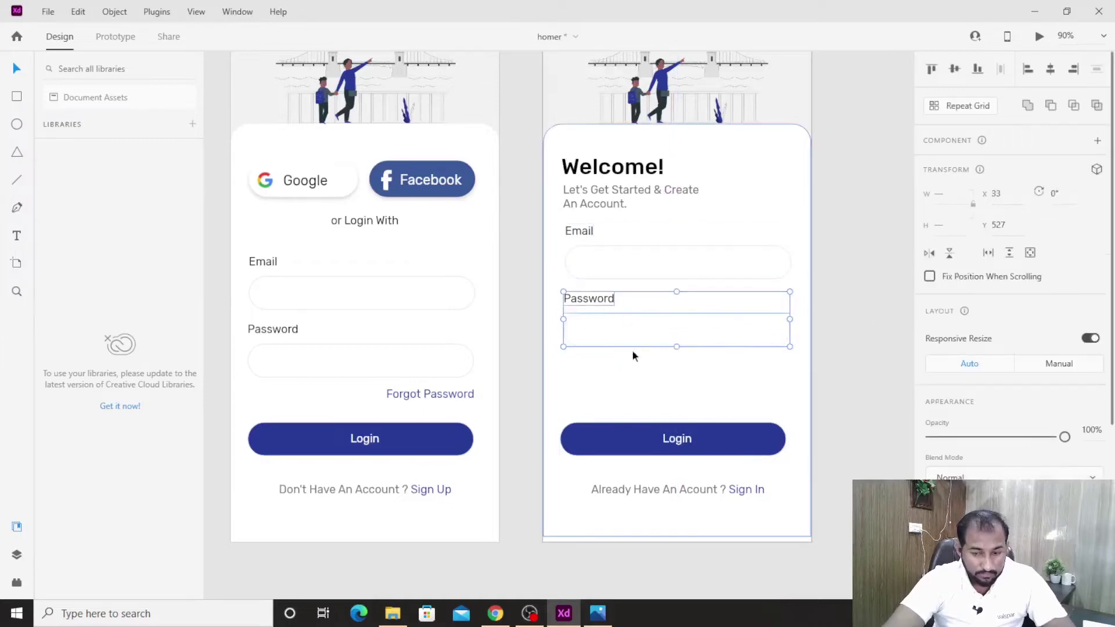
pyautogui.moveTo(650, 344); pyautogui.dragTo(654, 400)
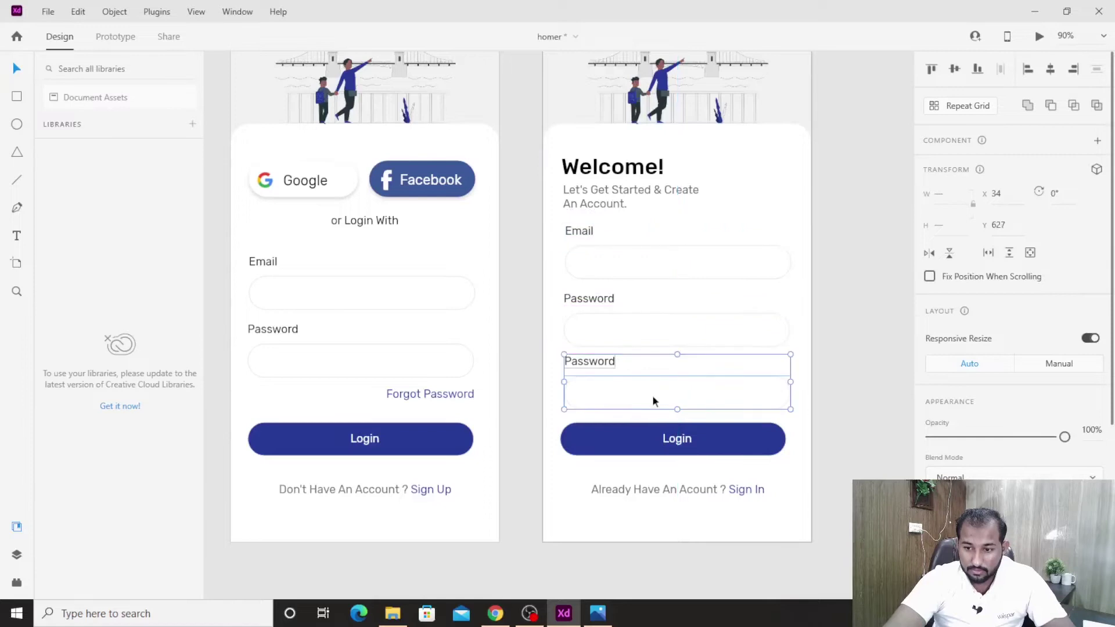
pyautogui.click(817, 451)
# Step: Move the register artboard's Login button and its label down 17 px
pyautogui.click(728, 449)
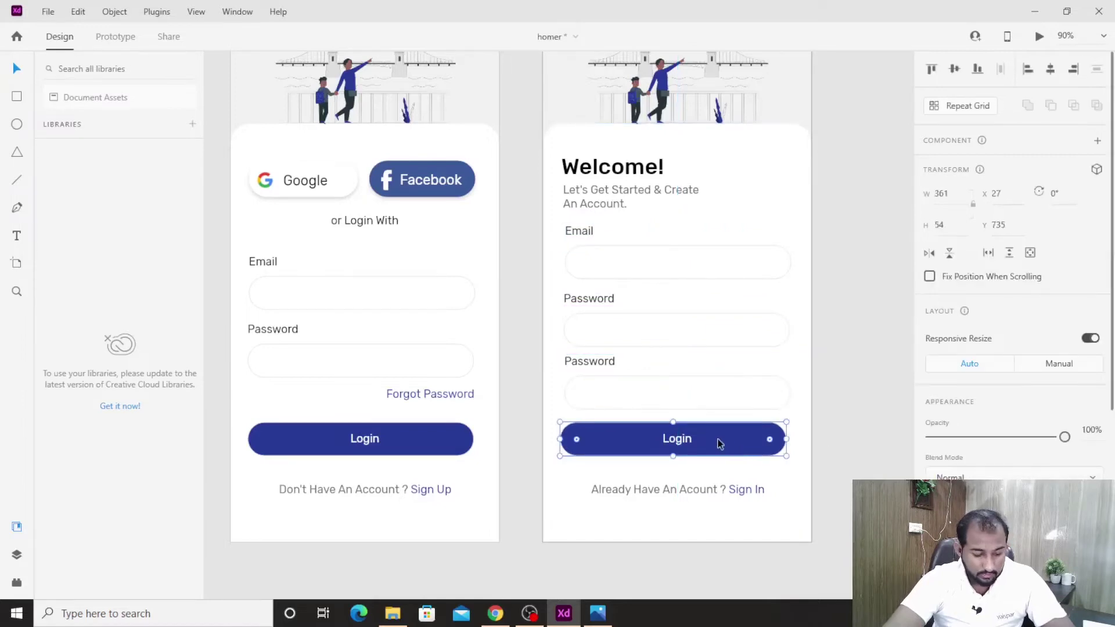
pyautogui.keyDown('shift'); pyautogui.click(686, 442); pyautogui.keyUp('shift')
pyautogui.press('Down')
pyautogui.press('Down')
pyautogui.press('Down')
pyautogui.press('Down')
pyautogui.press('Down')
pyautogui.press('Down')
pyautogui.press('Down')
pyautogui.press('Down')
pyautogui.press('Down')
pyautogui.press('Down')
pyautogui.press('Down')
pyautogui.press('Down')
pyautogui.press('Down')
pyautogui.press('Down')
pyautogui.press('Down')
pyautogui.press('Down')
pyautogui.press('Down')
# Step: Move the "Already Have An Acount ? Sign In" line down 20 px
pyautogui.click(697, 489)
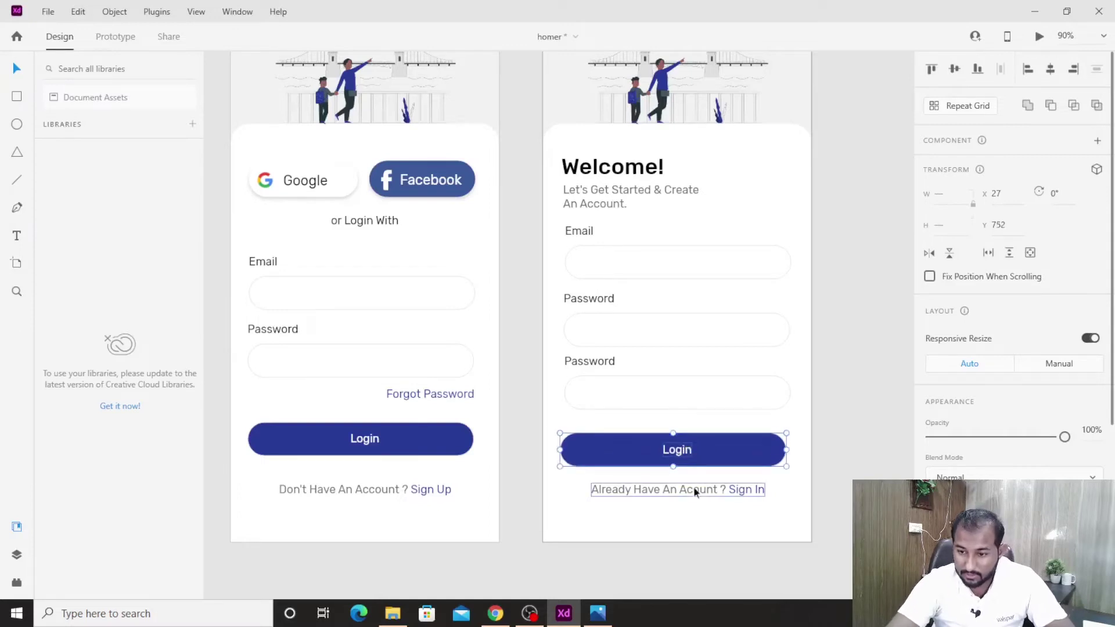
pyautogui.press('Down')
pyautogui.press('Down')
pyautogui.press('Down')
pyautogui.press('Down')
pyautogui.press('Down')
pyautogui.press('Down')
pyautogui.press('Down')
pyautogui.press('Down')
pyautogui.press('Down')
pyautogui.press('Down')
pyautogui.press('Down')
pyautogui.press('Down')
pyautogui.press('Down')
pyautogui.press('Down')
pyautogui.press('Down')
pyautogui.press('Down')
pyautogui.press('Down')
pyautogui.press('Down')
pyautogui.press('Down')
pyautogui.press('Down')
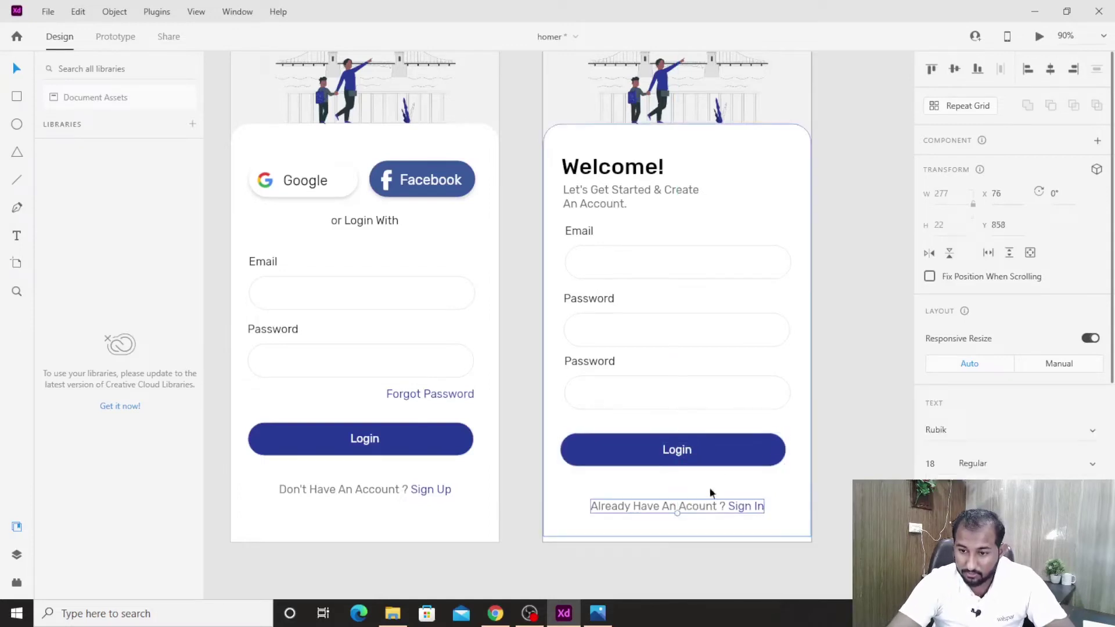
pyautogui.click(821, 477)
# Step: Relabel the register form's second field "Email" and its first field "Full Name"
pyautogui.doubleClick(611, 364)
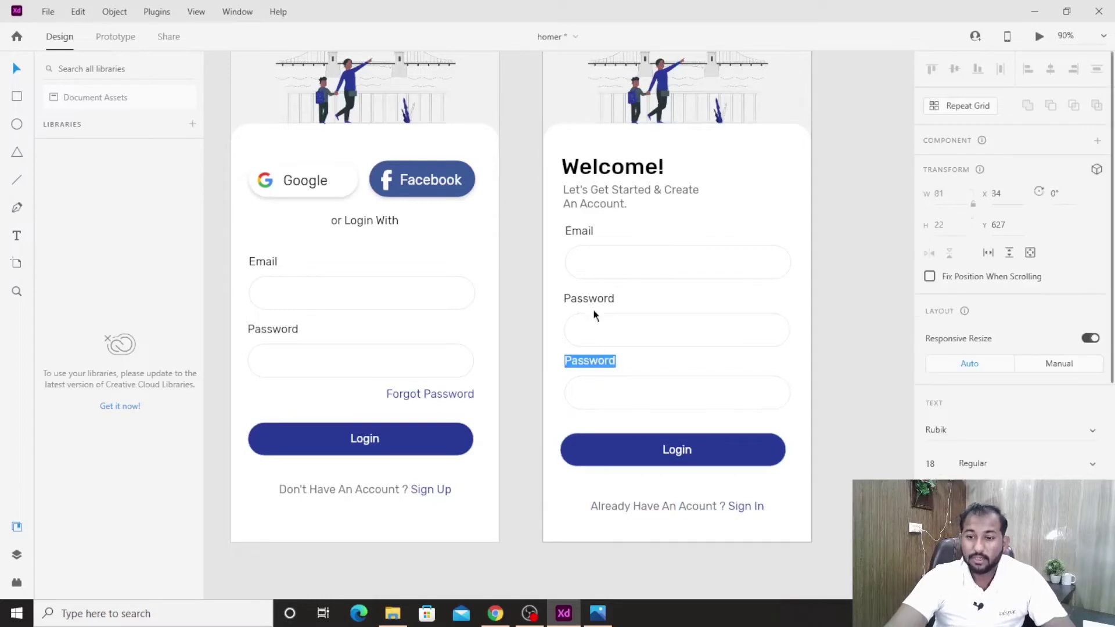
pyautogui.doubleClick(593, 300)
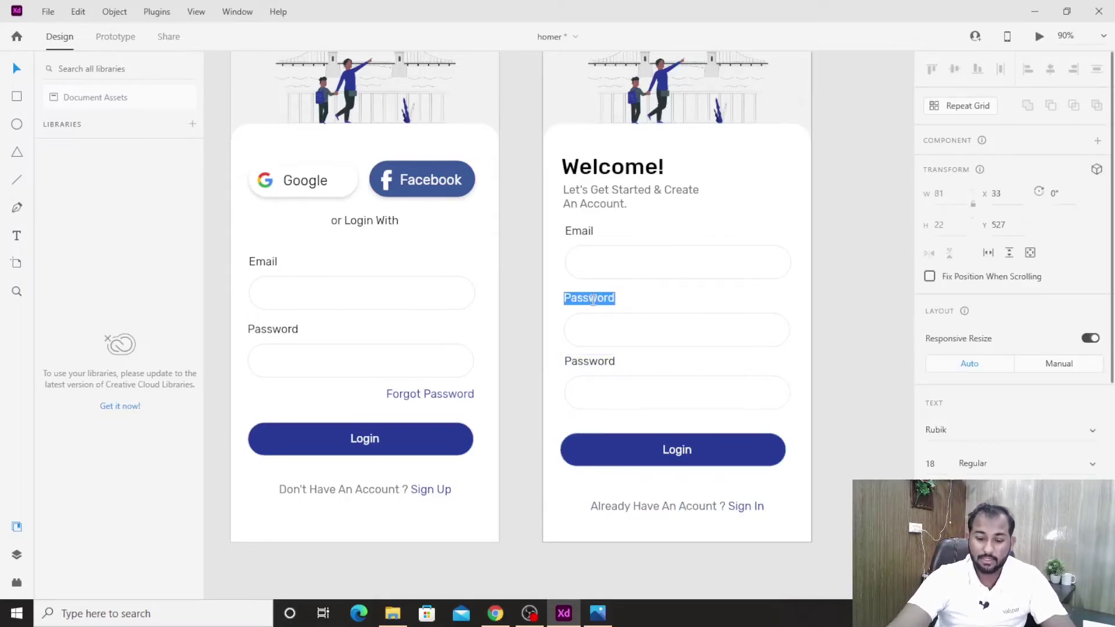
pyautogui.write('Email')
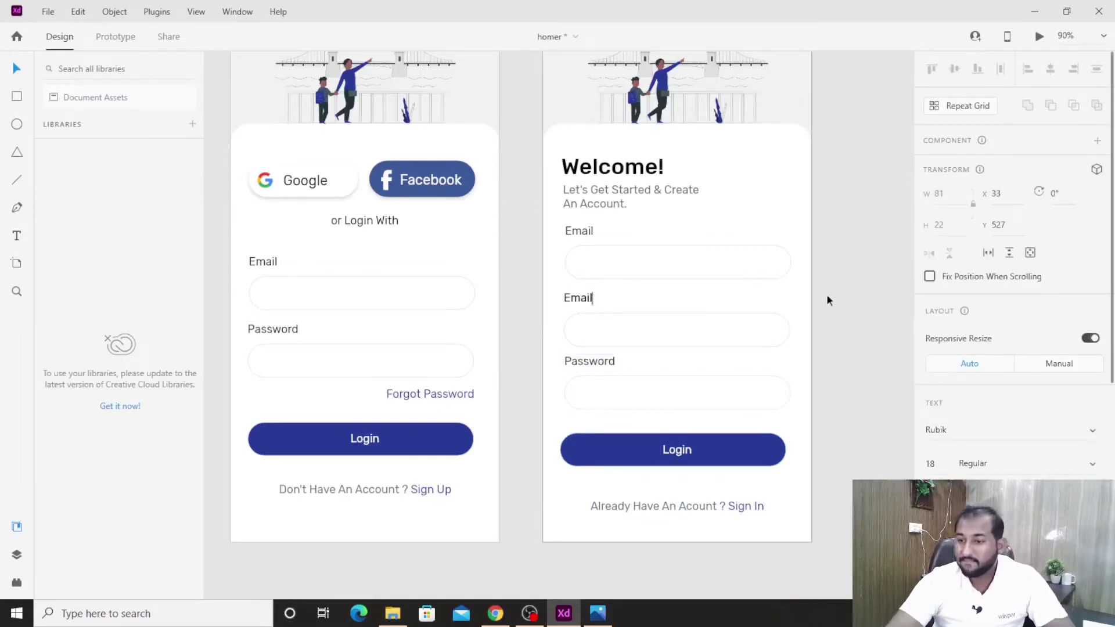
pyautogui.doubleClick(573, 232)
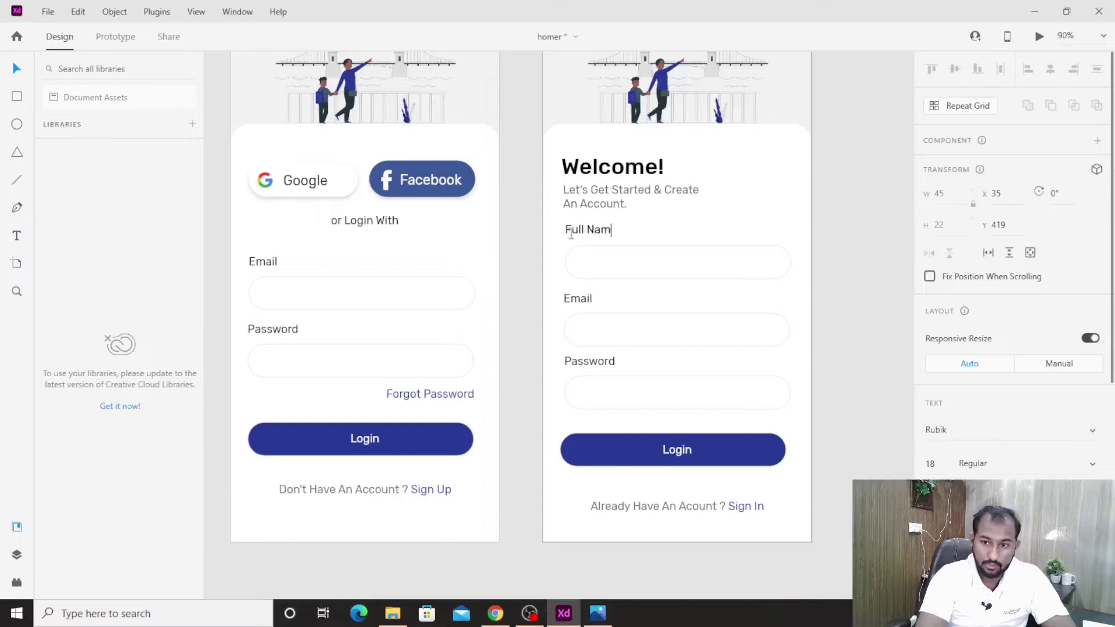
pyautogui.press('Escape')
# Step: Lower the third field's Password label slightly toward its input field
pyautogui.click(611, 362)
pyautogui.moveTo(612, 362); pyautogui.dragTo(612, 364)
pyautogui.press('Escape')
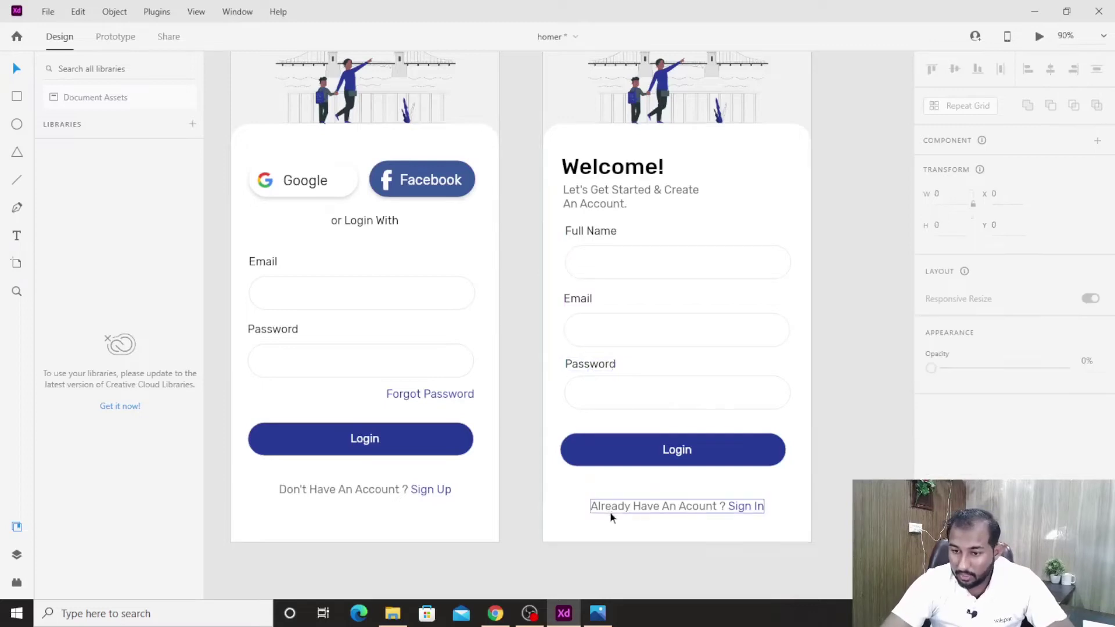
# Step: Move the Login button with its label down to just above the sign-in line, aligned with the input fields
pyautogui.click(689, 460)
pyautogui.moveTo(727, 454)
pyautogui.mouseDown()
pyautogui.moveTo(727, 470)
pyautogui.moveTo(747, 456)
pyautogui.mouseUp()
pyautogui.click(812, 428)
# Step: Check the register screen in the reference image, and place a copy of the two-line subtitle below the Password field
pyautogui.hotkey('alt', 'Tab')
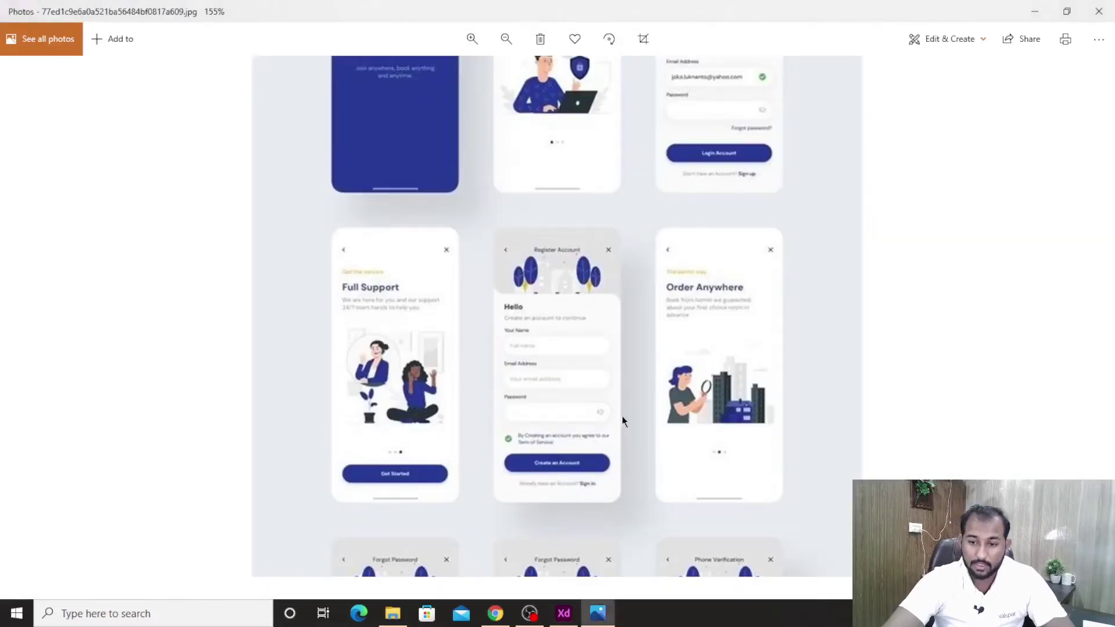
pyautogui.hotkey('alt', 'Tab')
pyautogui.press('t')
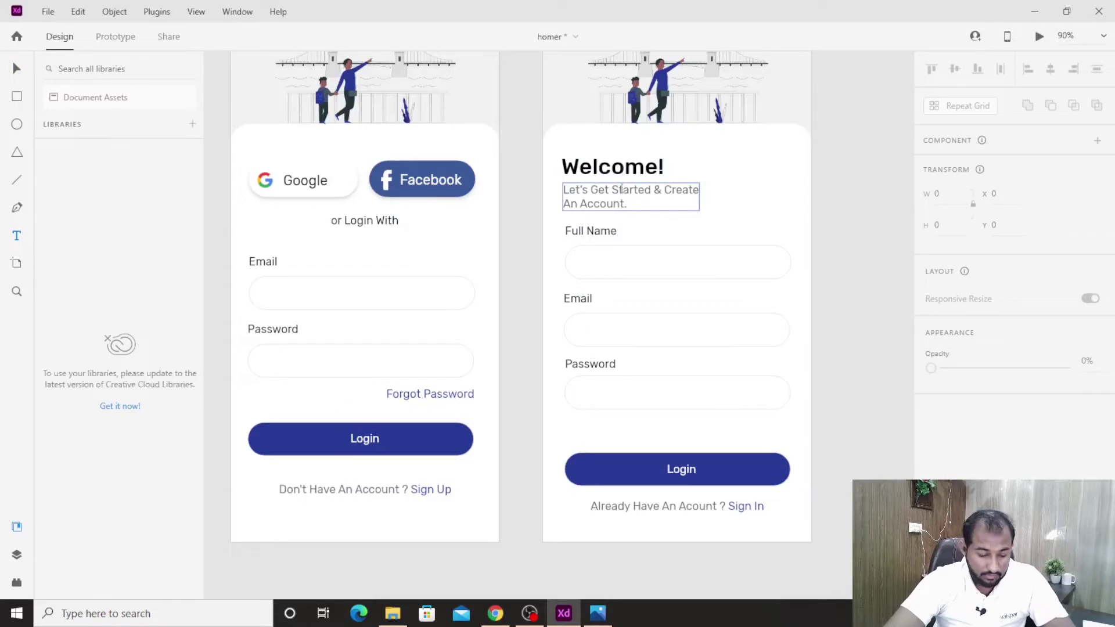
pyautogui.click(627, 194)
pyautogui.moveTo(630, 195); pyautogui.dragTo(630, 425)
pyautogui.doubleClick(630, 426)
# Step: Replace the copied text with "By Creating An Account I agree to Terms & Service Agreement", broken into two lines before "to"
pyautogui.write('B')
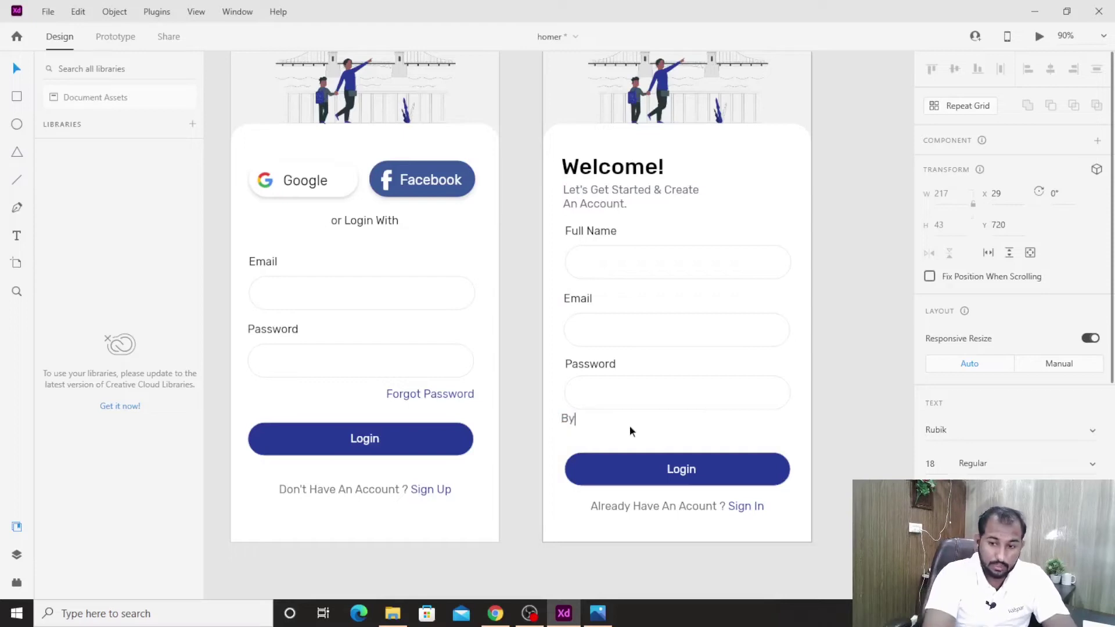
pyautogui.write('y Cre')
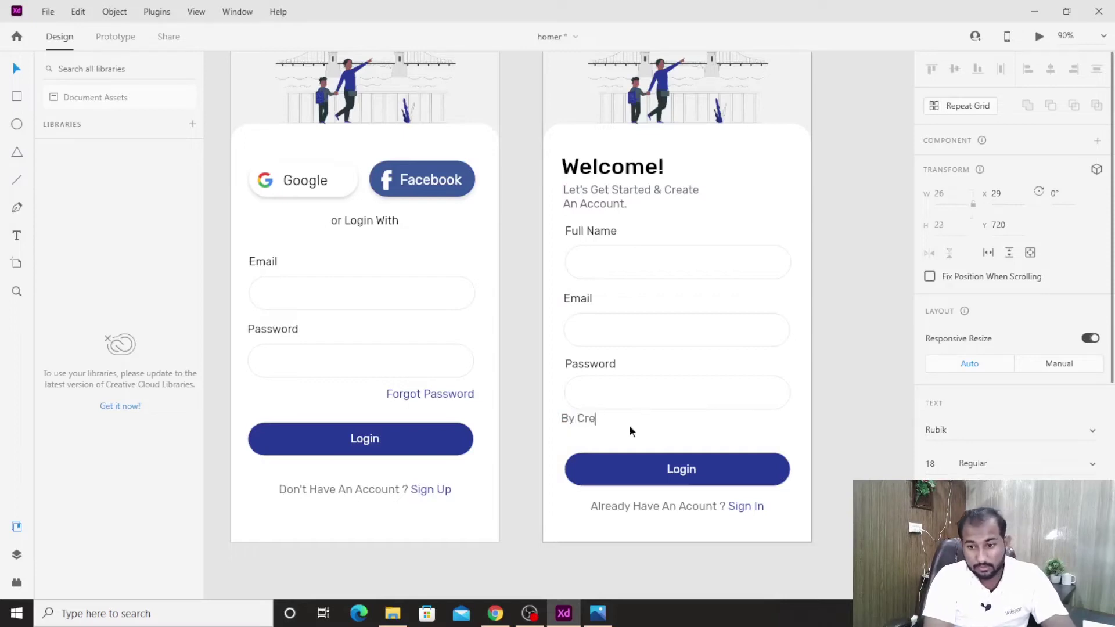
pyautogui.write('ating ')
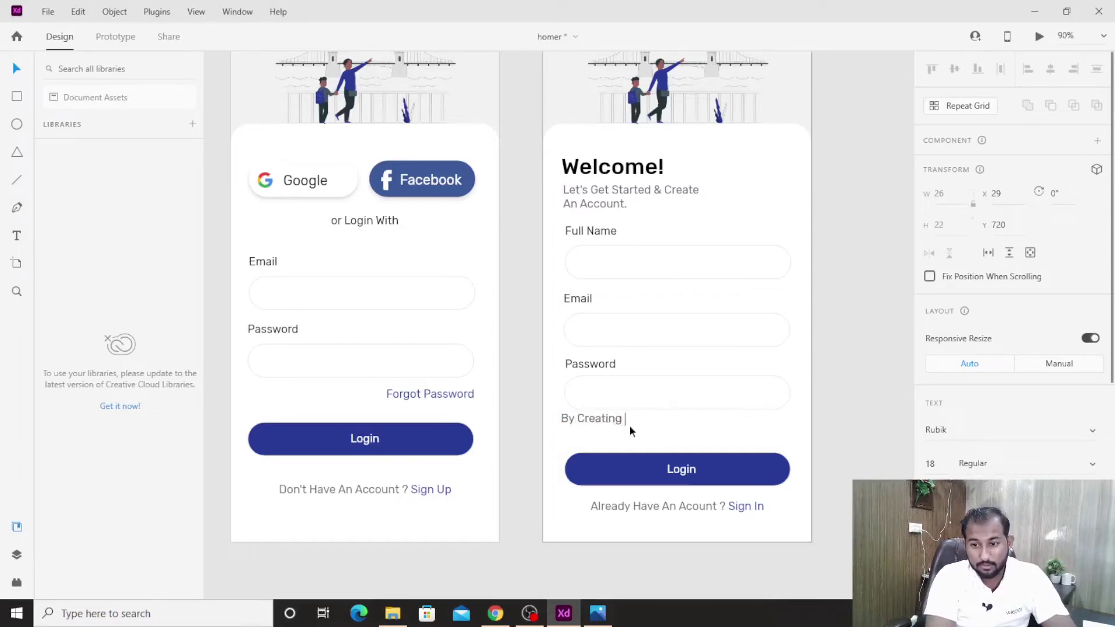
pyautogui.write('An Account I ')
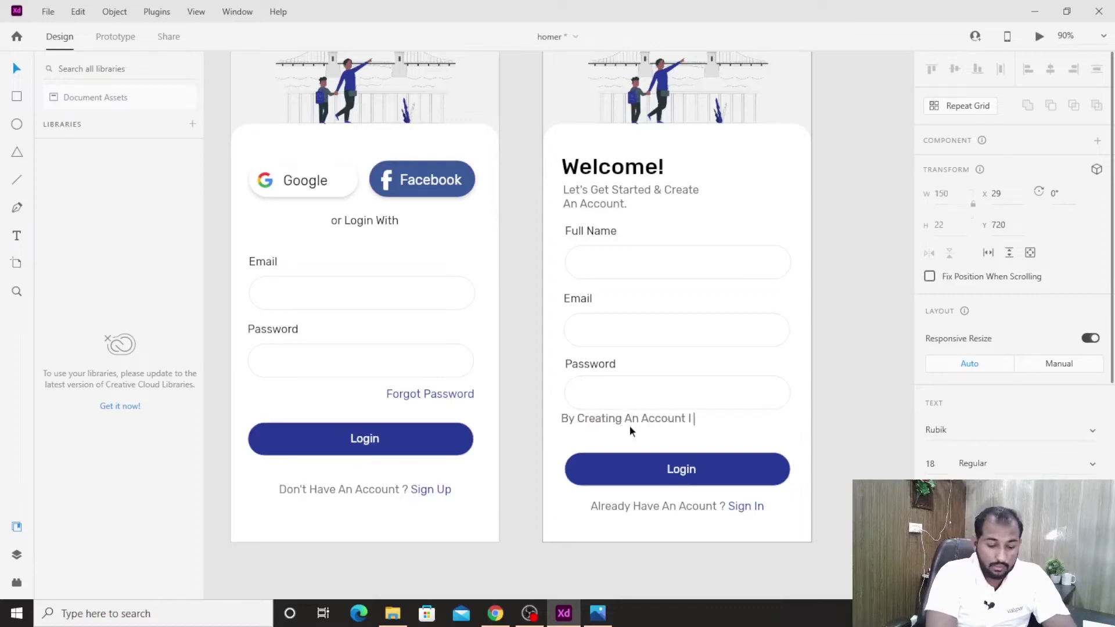
pyautogui.write('agree to Terms & Ser')
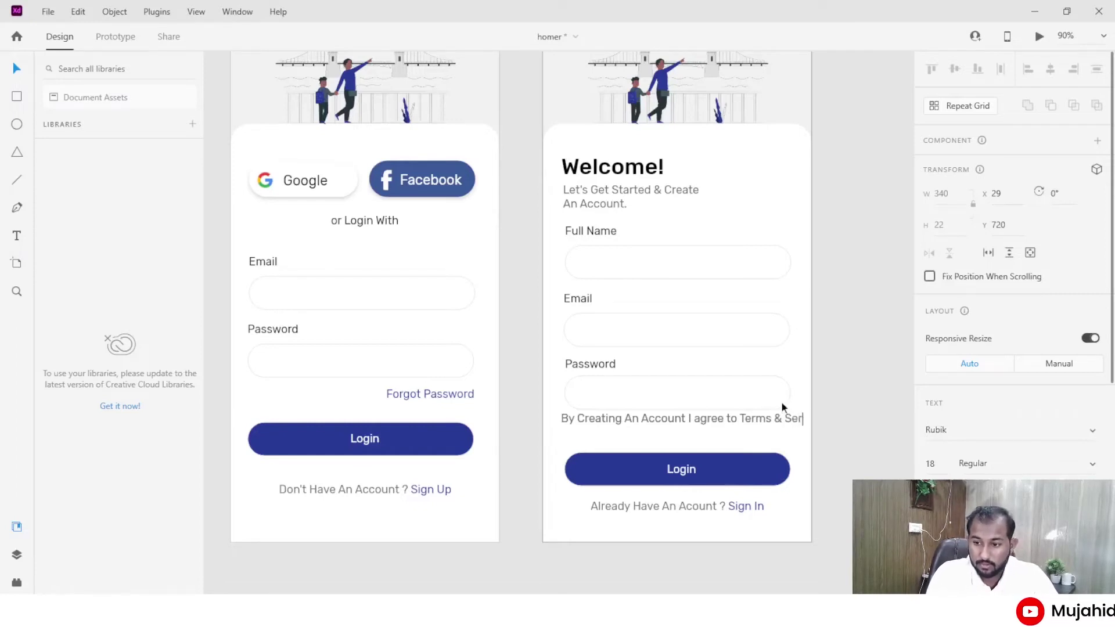
pyautogui.write('vice ')
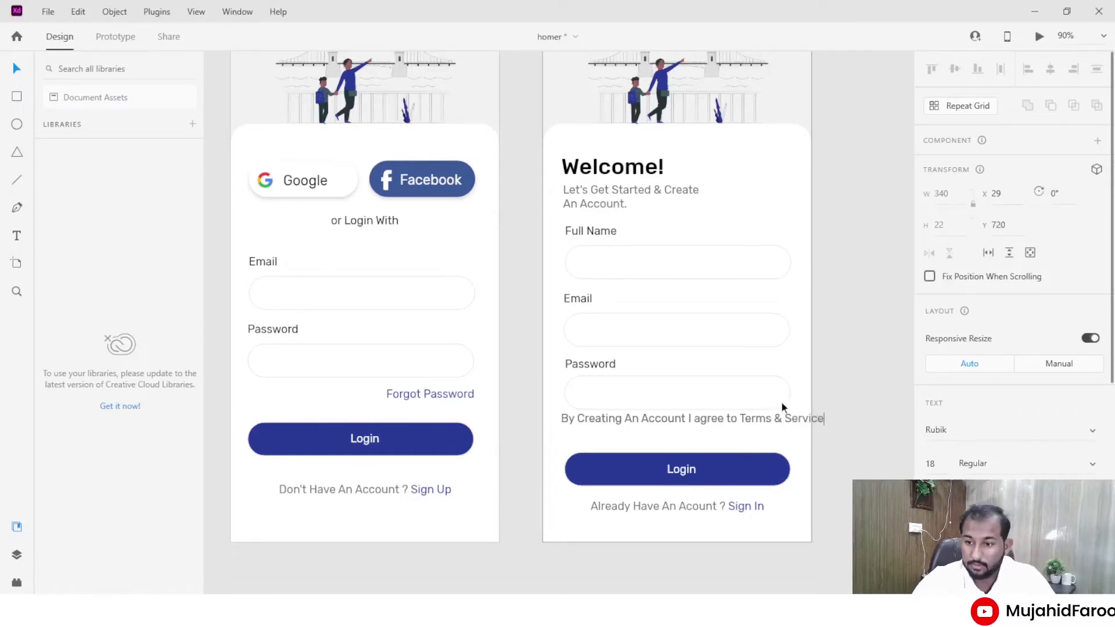
pyautogui.write('Agreement')
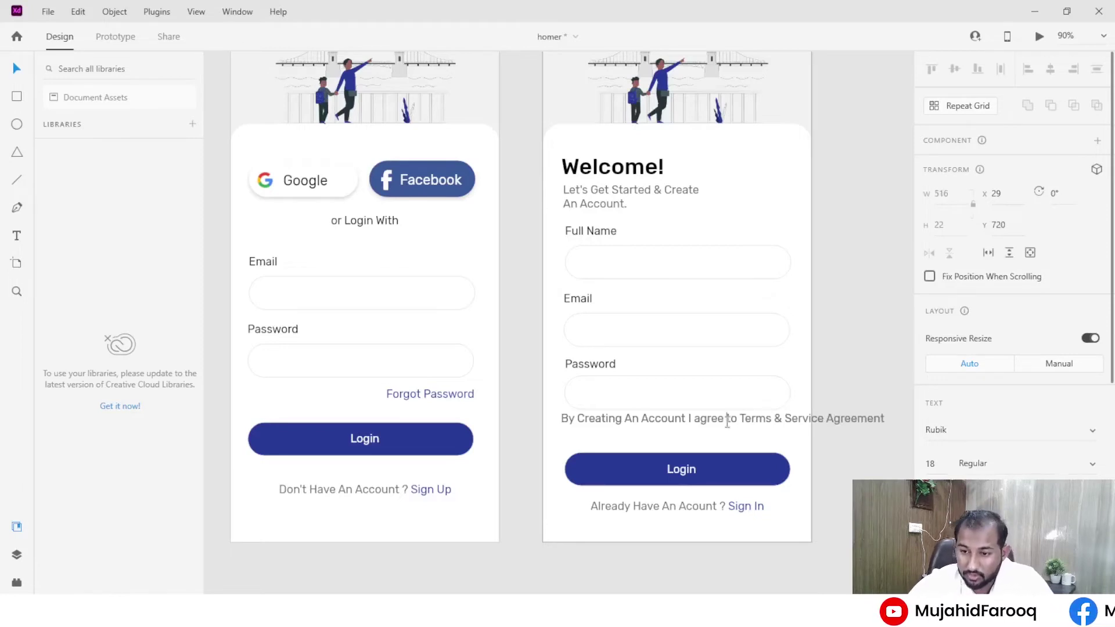
# Step: Set the agreement text to size 14 and move it inward and down to about X 64, Y 736
pyautogui.hotkey('ctrl', 'a')
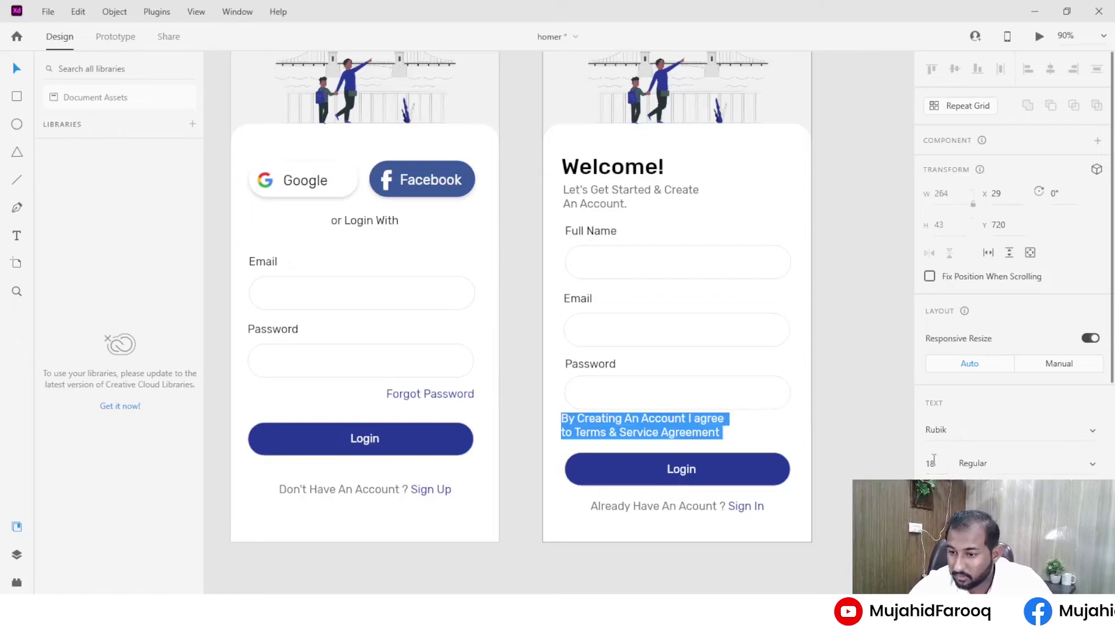
pyautogui.press('BackSpace')
pyautogui.hotkey('ctrl', 'z')
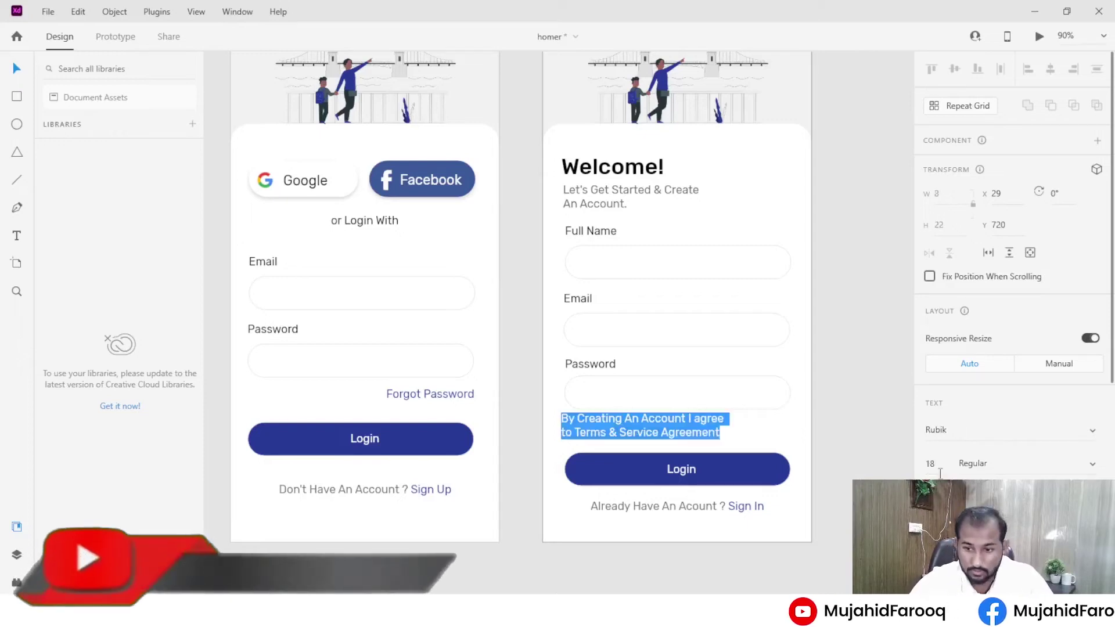
pyautogui.click(940, 473)
pyautogui.write('12')
pyautogui.press('Return')
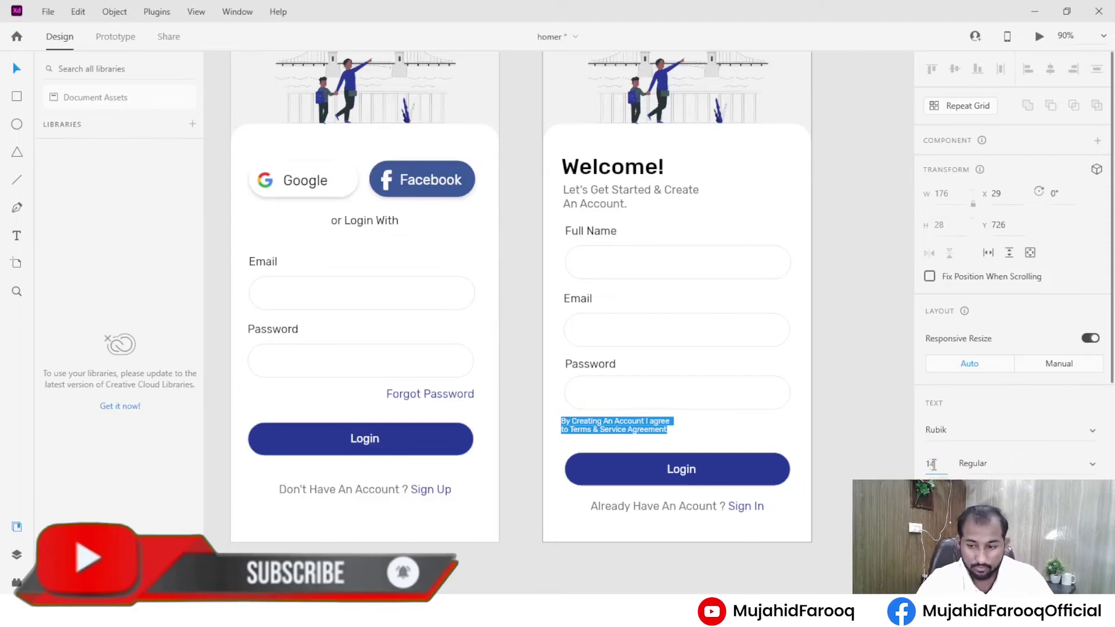
pyautogui.write('14')
pyautogui.press('Escape')
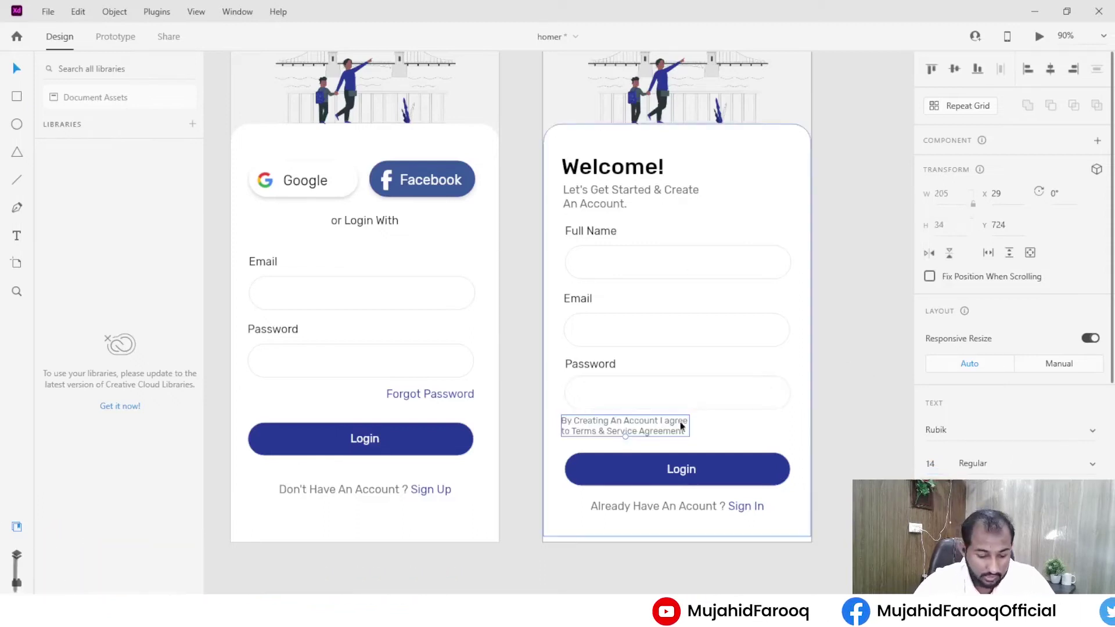
pyautogui.moveTo(642, 430); pyautogui.dragTo(661, 441)
# Step: Make the words "Terms & Service" in the agreement text bold
pyautogui.scroll(-3, 957, 478)
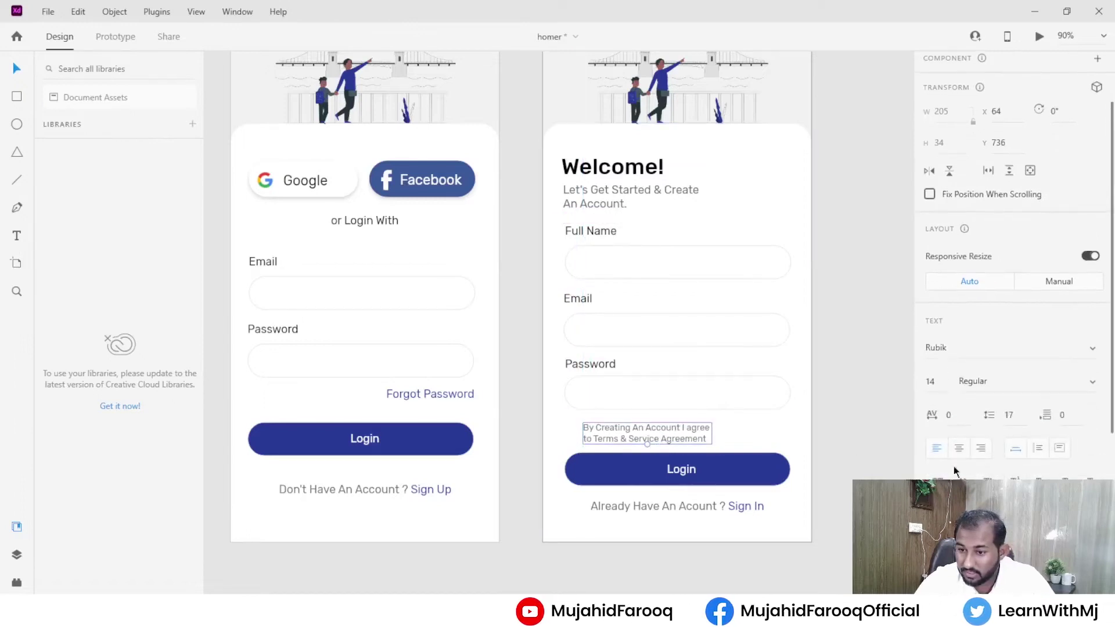
pyautogui.scroll(3, 960, 437)
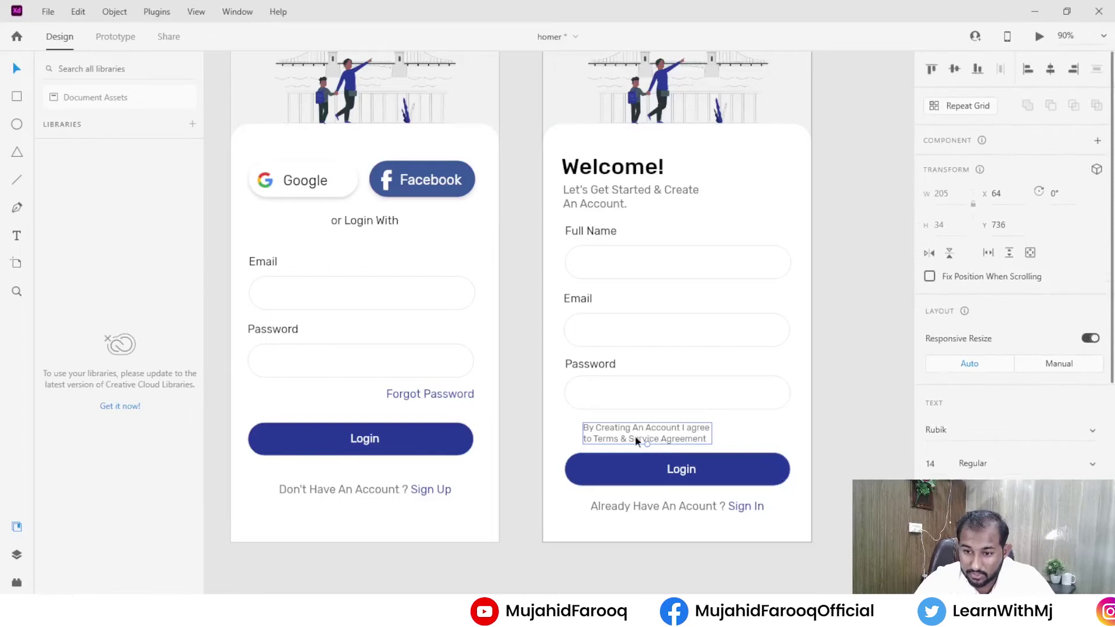
pyautogui.doubleClick(649, 442)
pyautogui.click(658, 440)
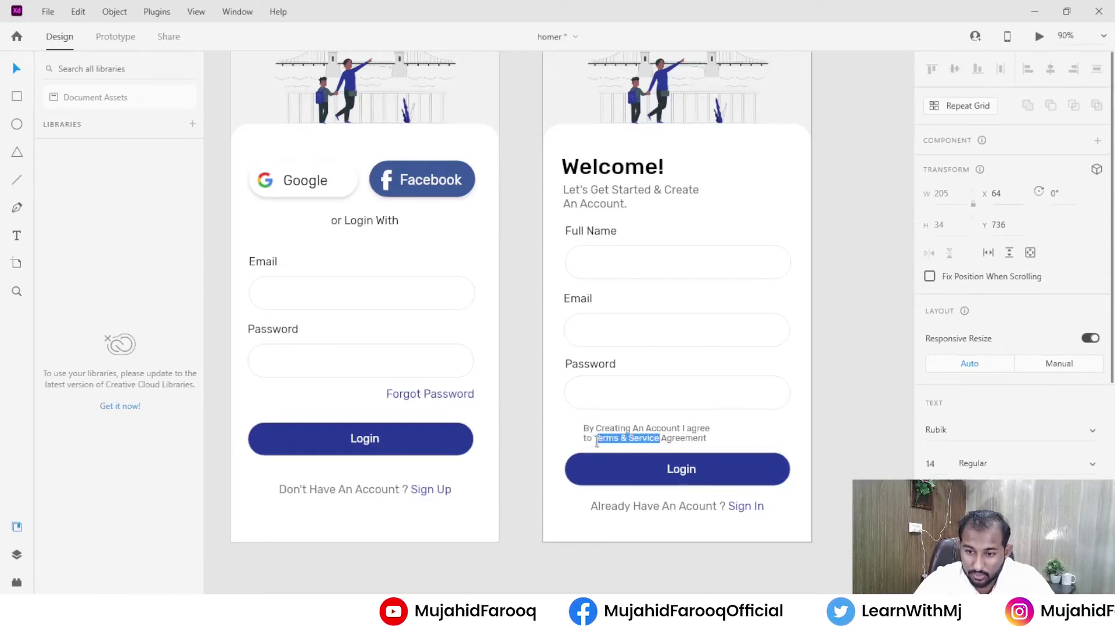
pyautogui.hotkey('ctrl', 'b')
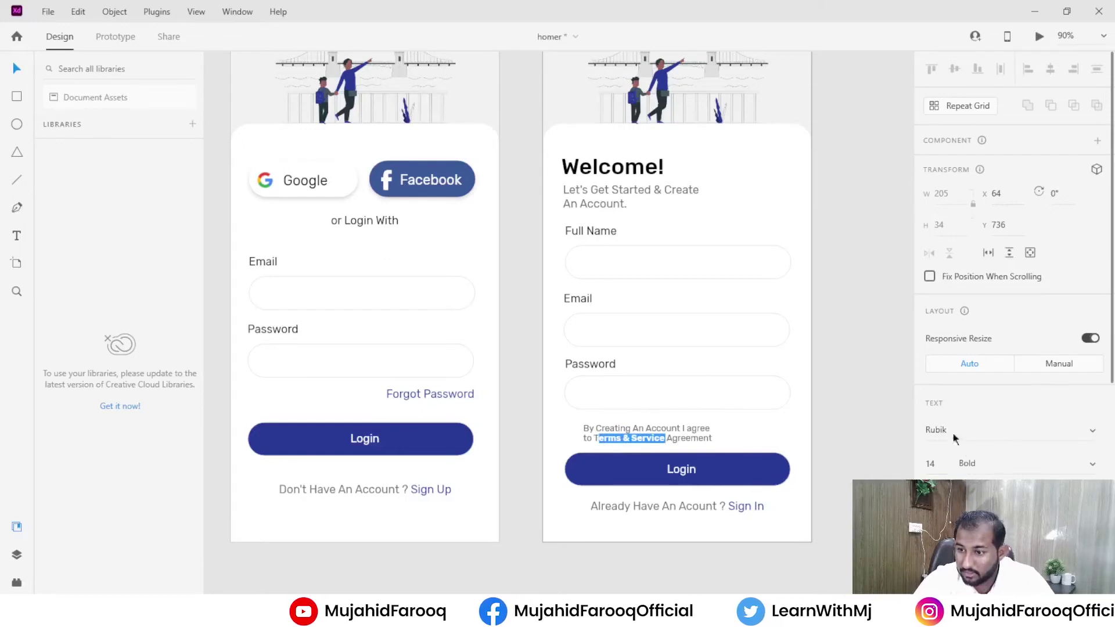
# Step: Try filling the whole agreement text with the Login button's sampled blue, and undo that fill
pyautogui.scroll(-5, 955, 439)
pyautogui.click(1097, 390)
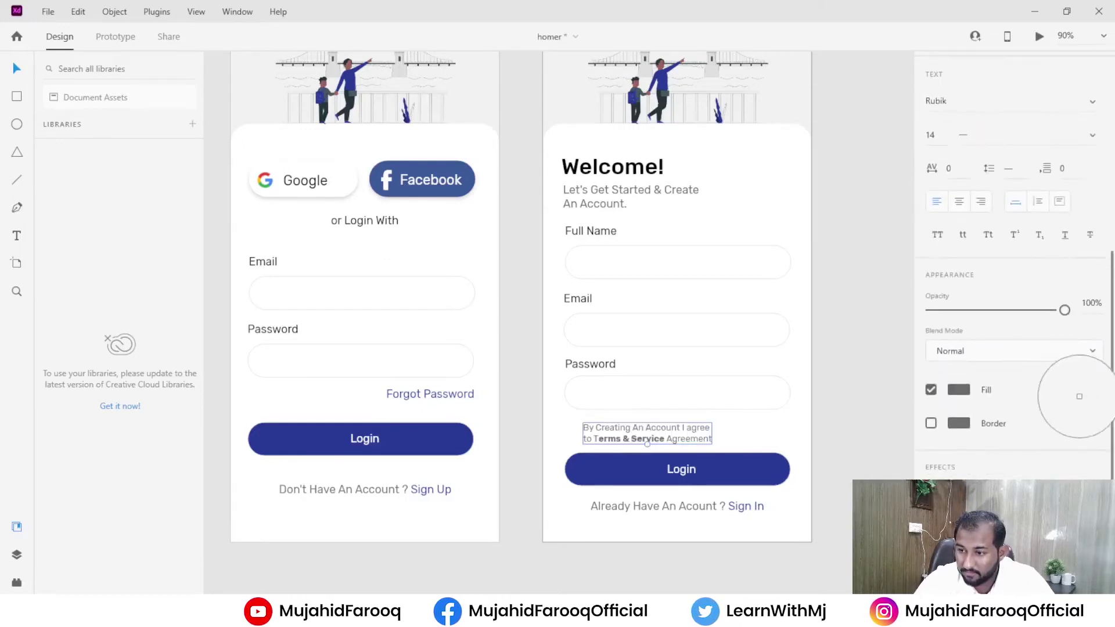
pyautogui.click(755, 474)
pyautogui.press('Escape')
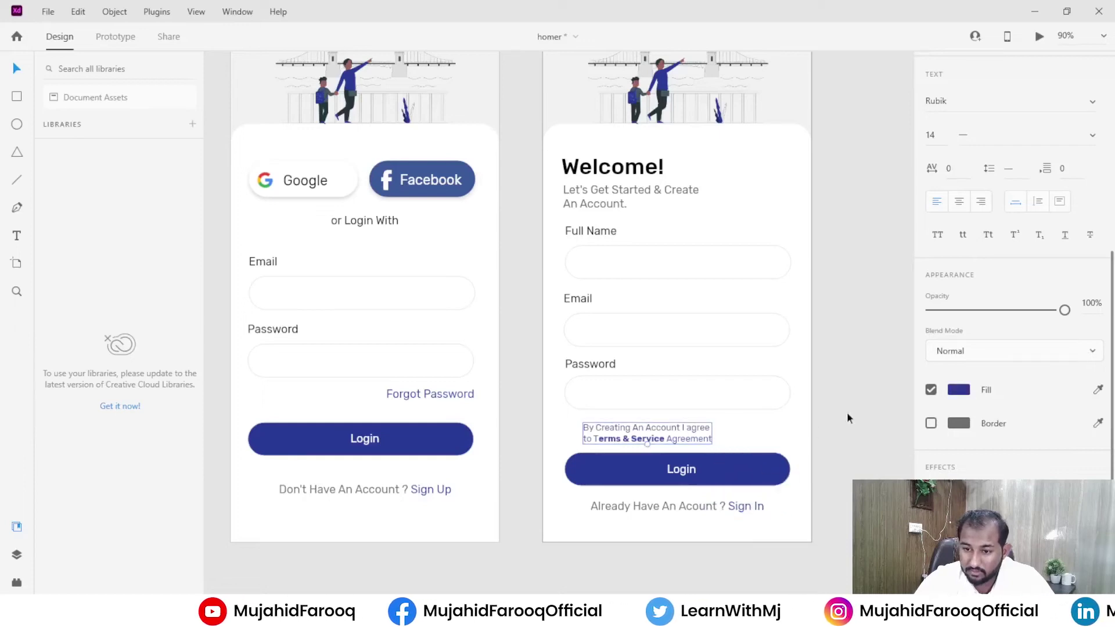
pyautogui.hotkey('ctrl', 'z')
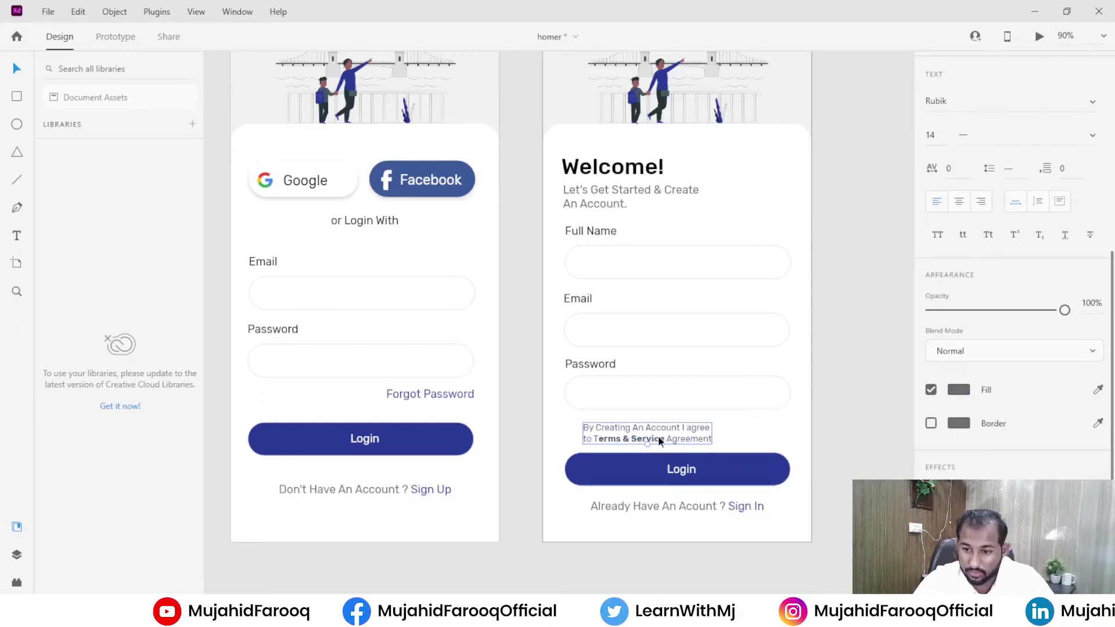
# Step: Fill only the bold "Terms & Service" words with the blue sampled from the Login button
pyautogui.doubleClick(660, 442)
pyautogui.click(656, 439)
pyautogui.moveTo(665, 440); pyautogui.dragTo(604, 444)
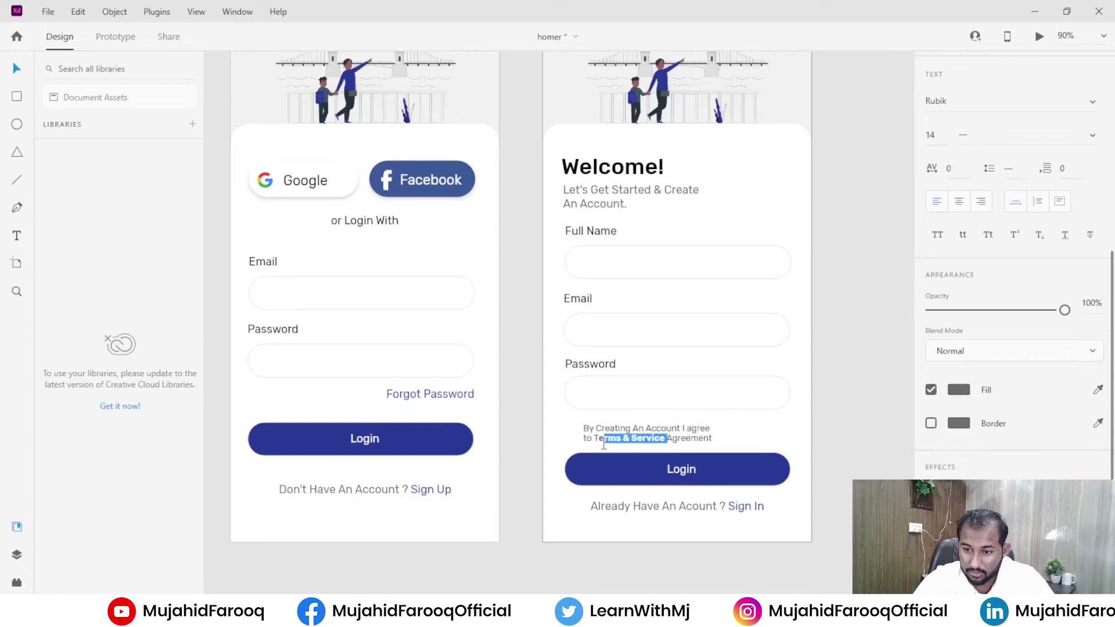
pyautogui.click(1098, 389)
pyautogui.click(742, 480)
pyautogui.press('Escape')
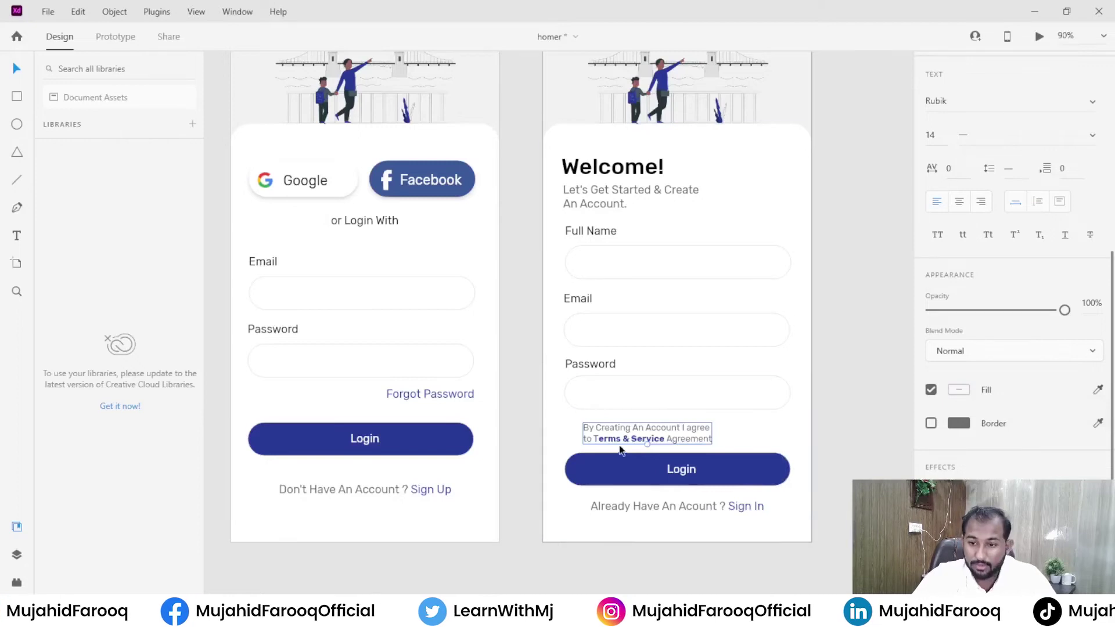
# Step: Switch to Chrome and search Google for "green circle check icon png"
pyautogui.hotkey('alt', 'Tab')
pyautogui.hotkey('alt', 'Tab')
pyautogui.hotkey('alt', 'Tab')
pyautogui.hotkey('alt', 'Tab')
pyautogui.hotkey('alt', 'Tab')
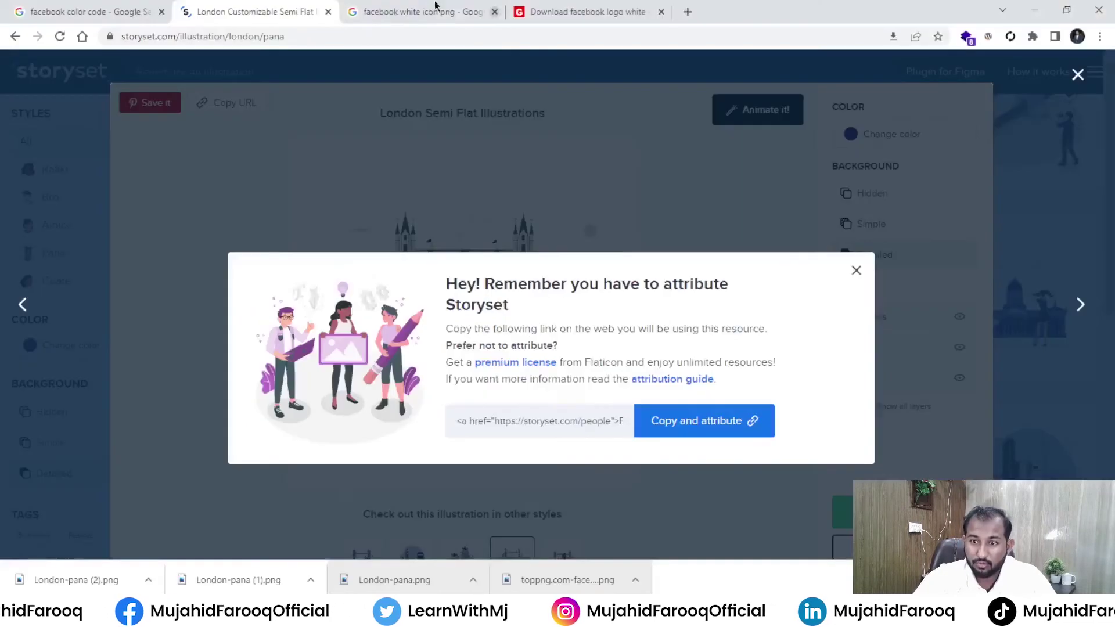
pyautogui.click(534, 8)
pyautogui.click(556, 33)
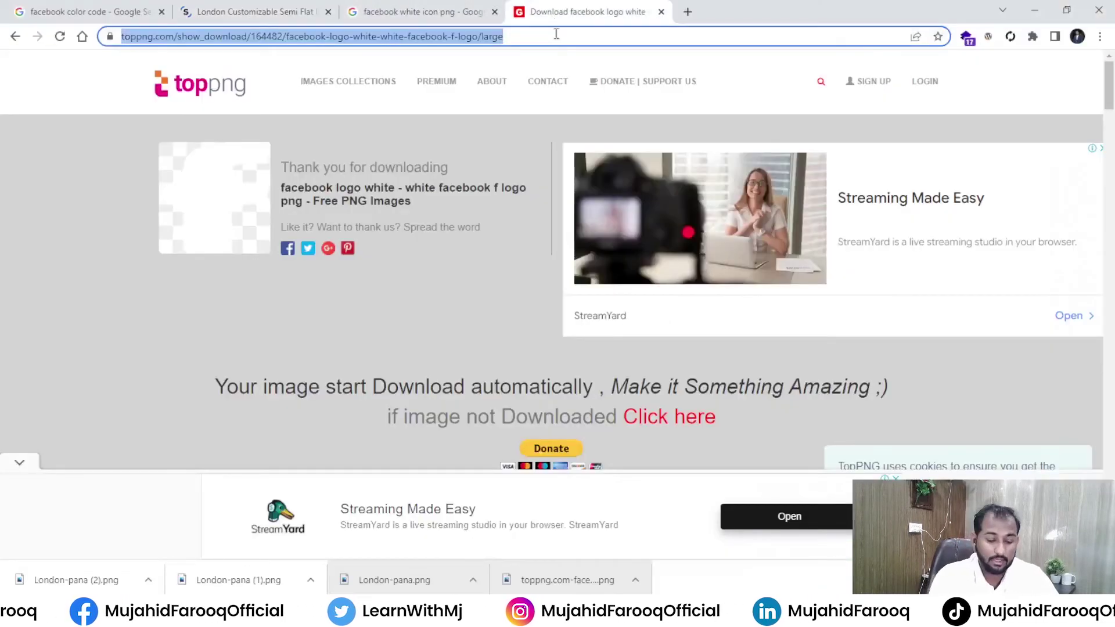
pyautogui.write('g')
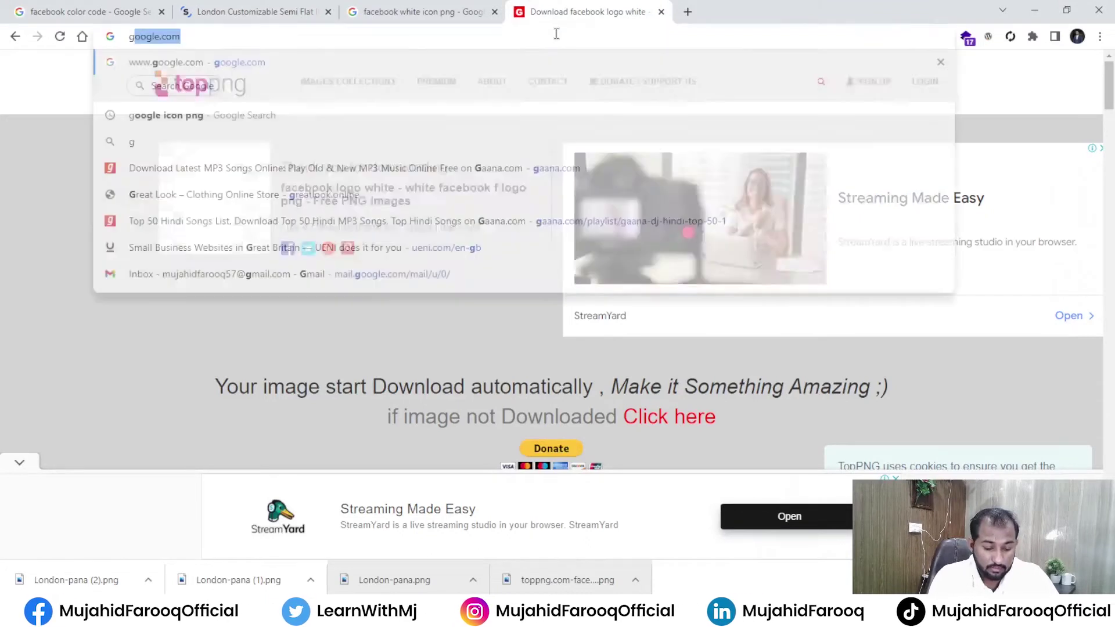
pyautogui.write('reen circle ')
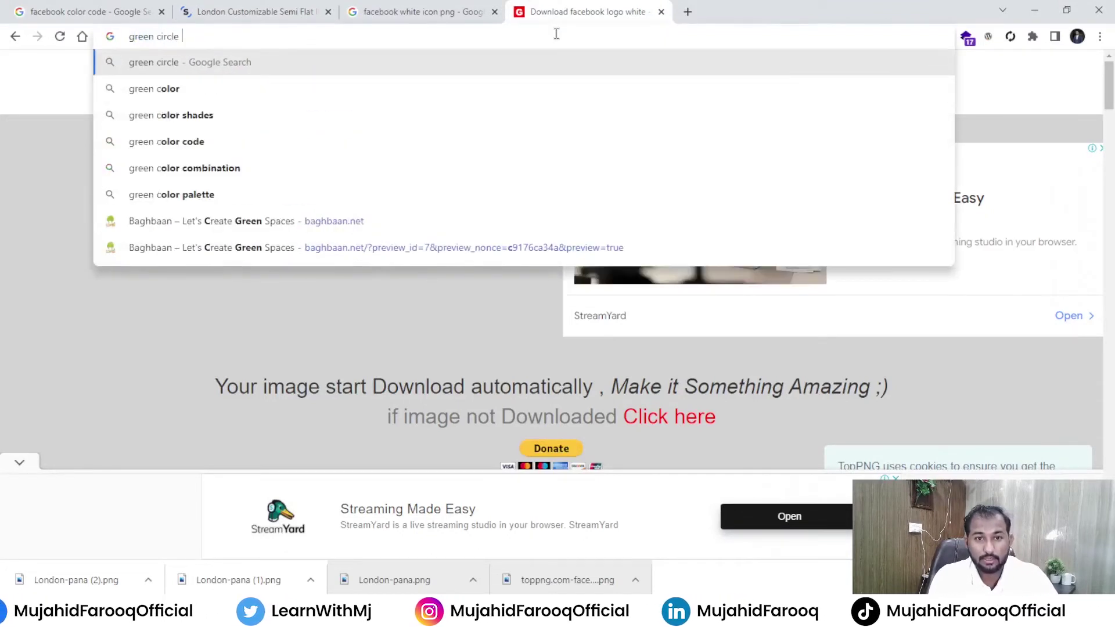
pyautogui.write('check icon png')
pyautogui.press('Return')
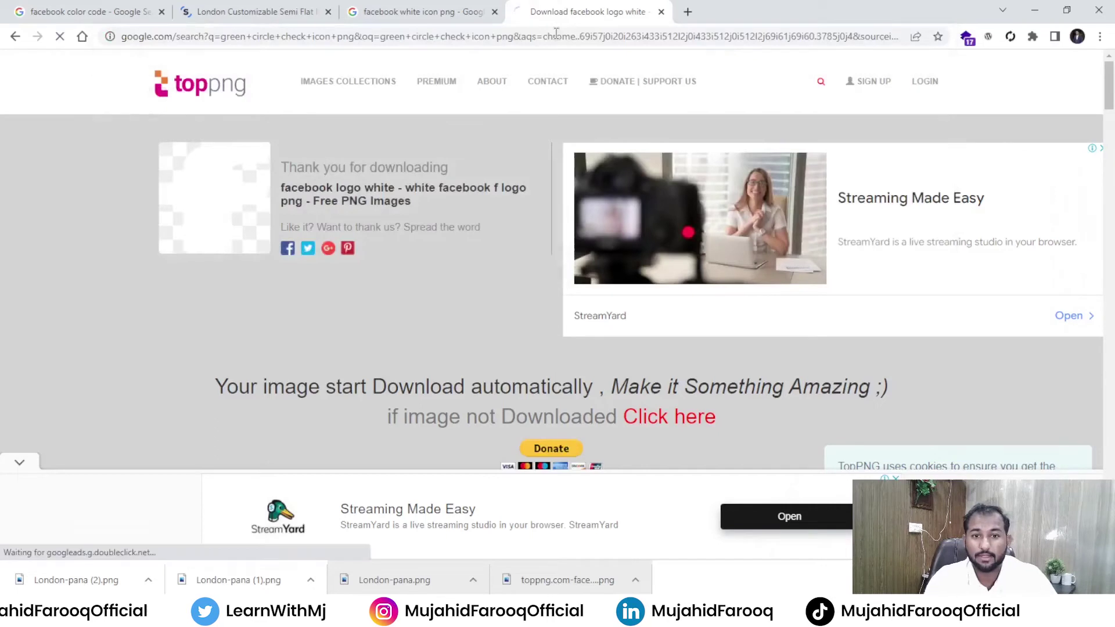
# Step: Open the image results, select the PNGEgg white check on a green circle, and open its source page
pyautogui.click(265, 285)
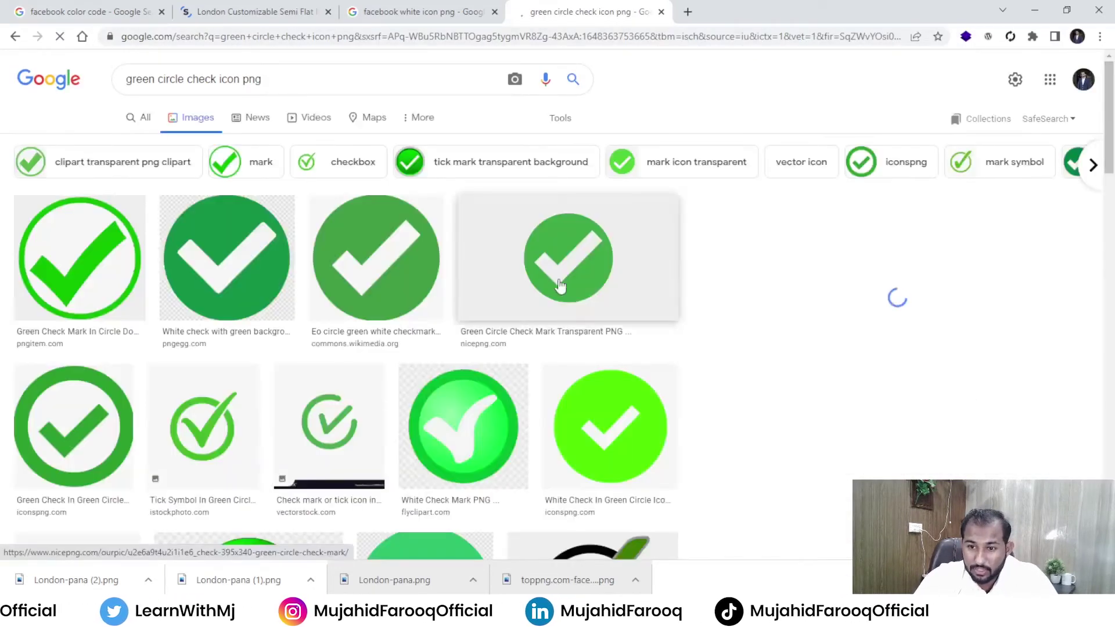
pyautogui.click(230, 258)
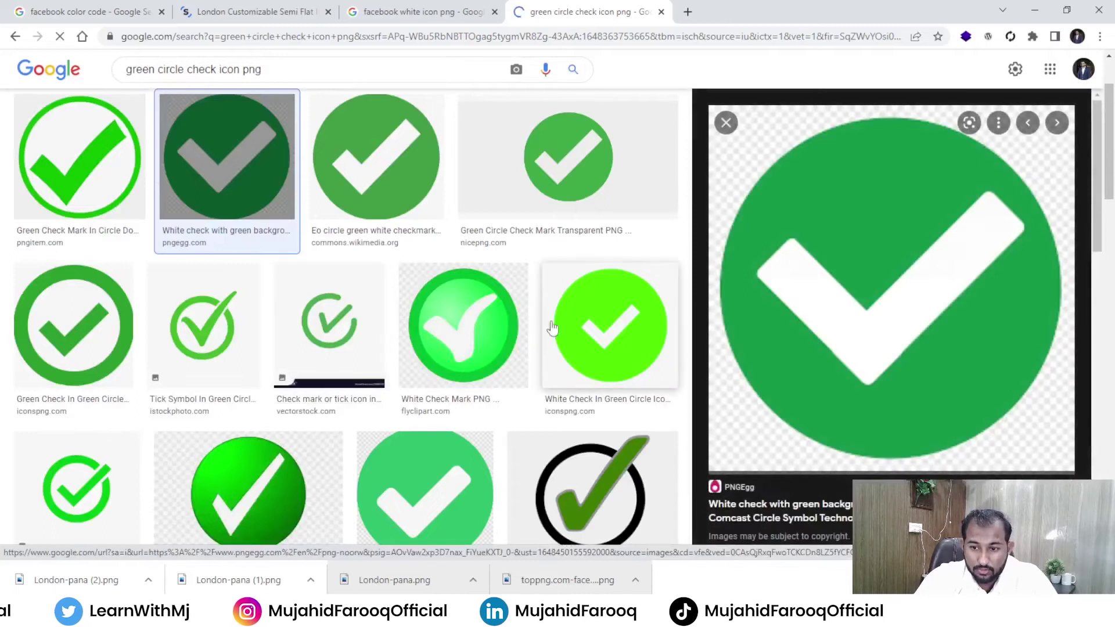
pyautogui.scroll(2, 273, 256)
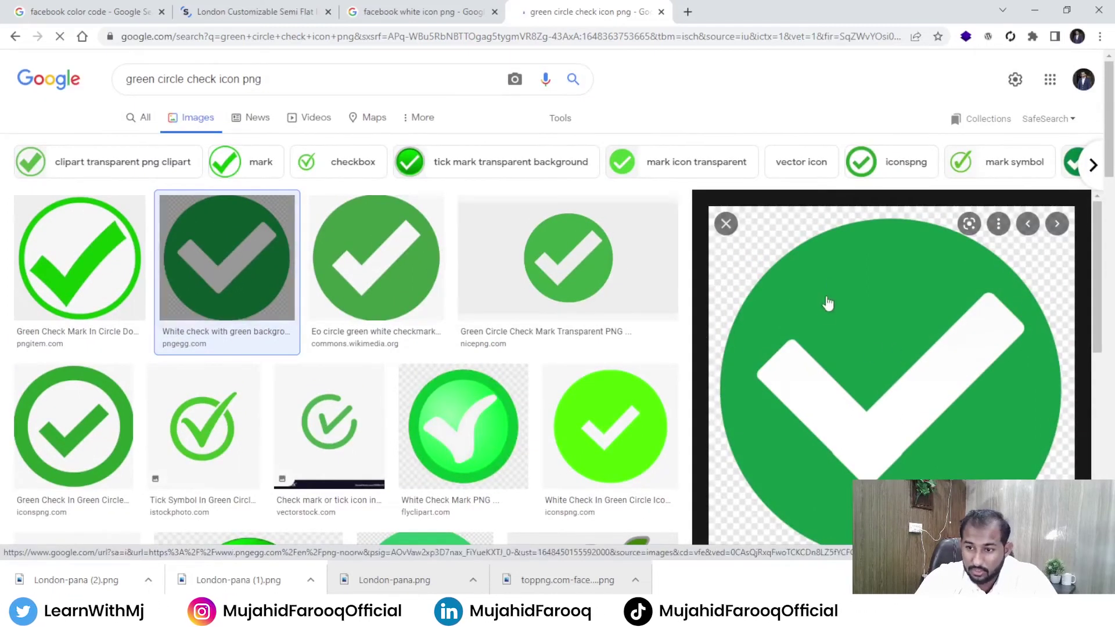
pyautogui.scroll(-3, 836, 246)
pyautogui.click(836, 247)
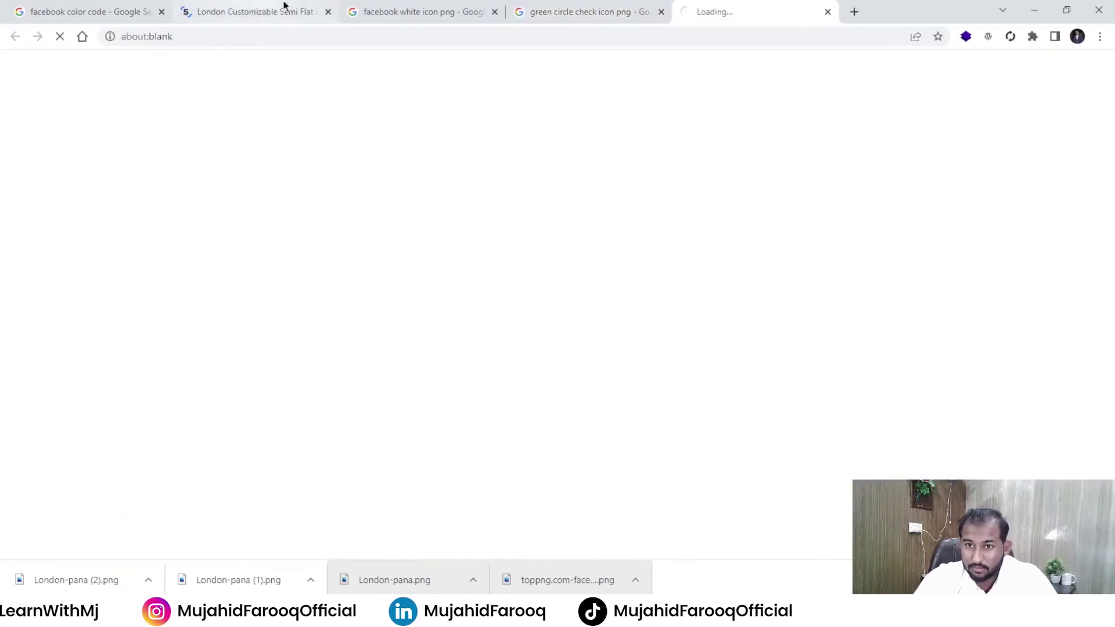
# Step: Go back to the image results and save the PNGEgg preview as a PNG in the HOMER Icons folder
pyautogui.click(577, 11)
pyautogui.rightClick(904, 264)
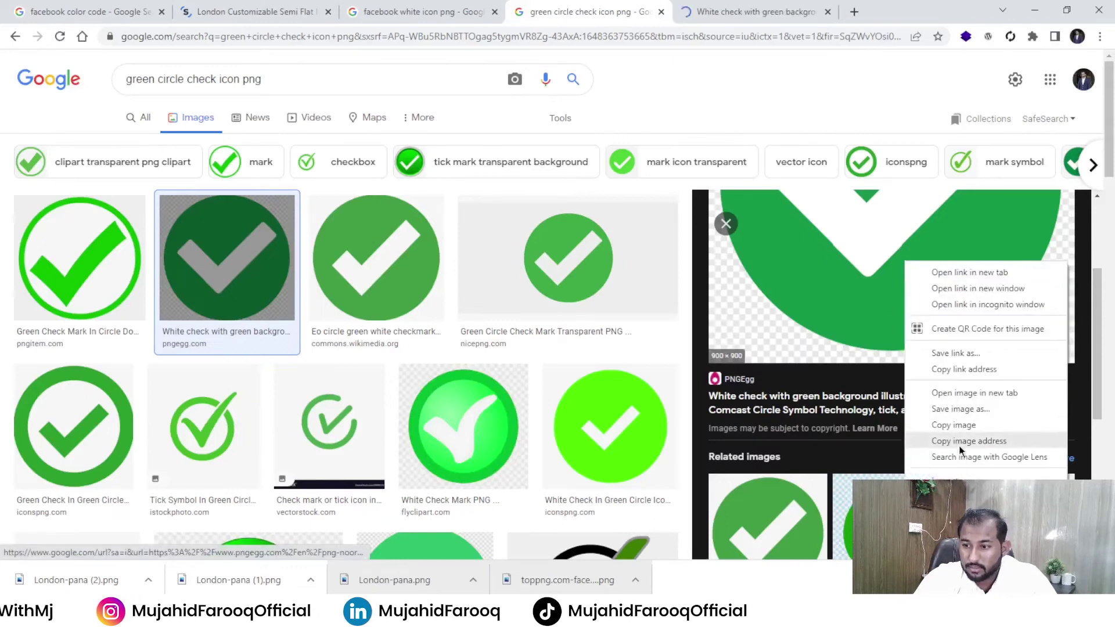
pyautogui.click(955, 410)
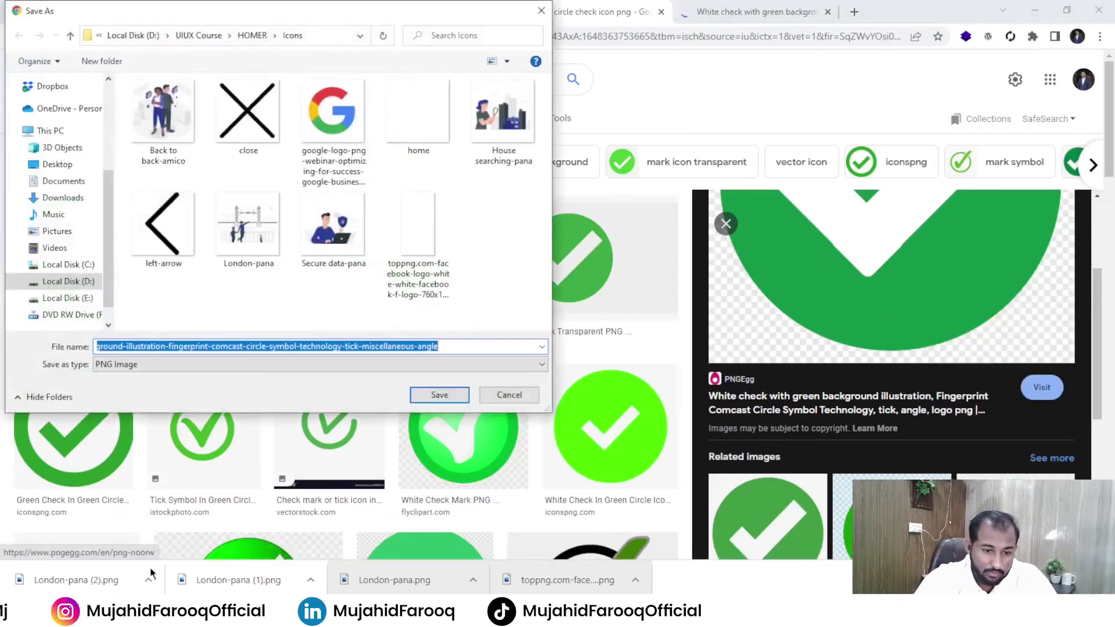
pyautogui.click(458, 397)
# Step: Place the downloaded png-clipart check image beside the register artboard in Adobe XD
pyautogui.hotkey('alt', 'Tab')
pyautogui.moveTo(70, 582); pyautogui.dragTo(867, 376)
pyautogui.hotkey('alt', 'Tab')
pyautogui.press('Tab')
pyautogui.scroll(-2, 884, 429)
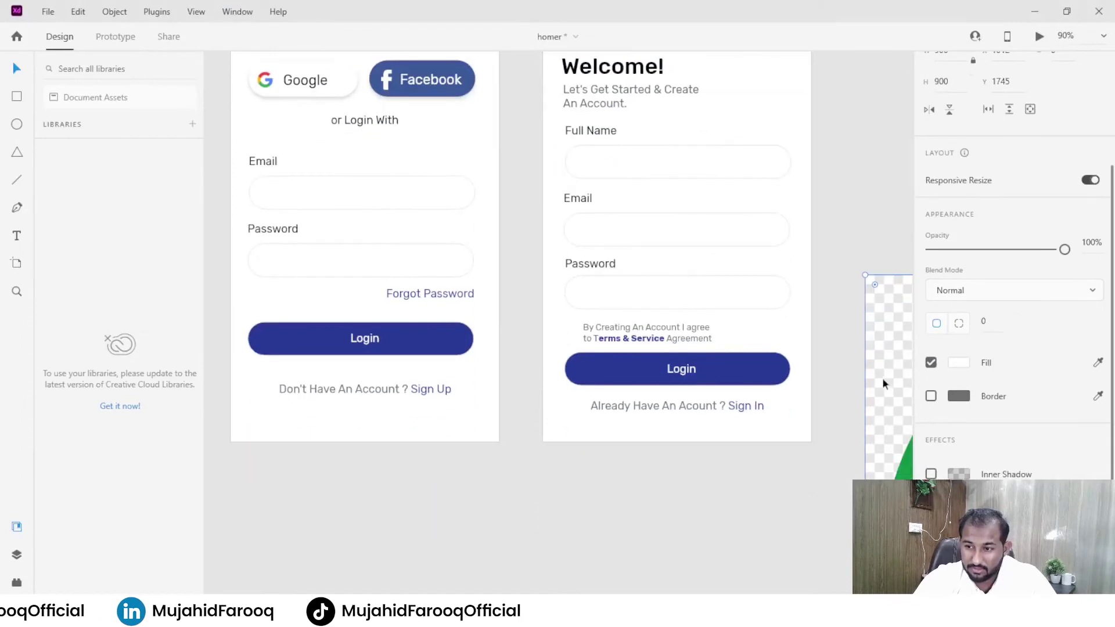
# Step: Return to the PNGEgg page in Chrome and open the free download page of the green check PNG, dismissing the ad
pyautogui.hotkey('alt', 'Tab')
pyautogui.hotkey('alt', 'Tab')
pyautogui.press('Tab')
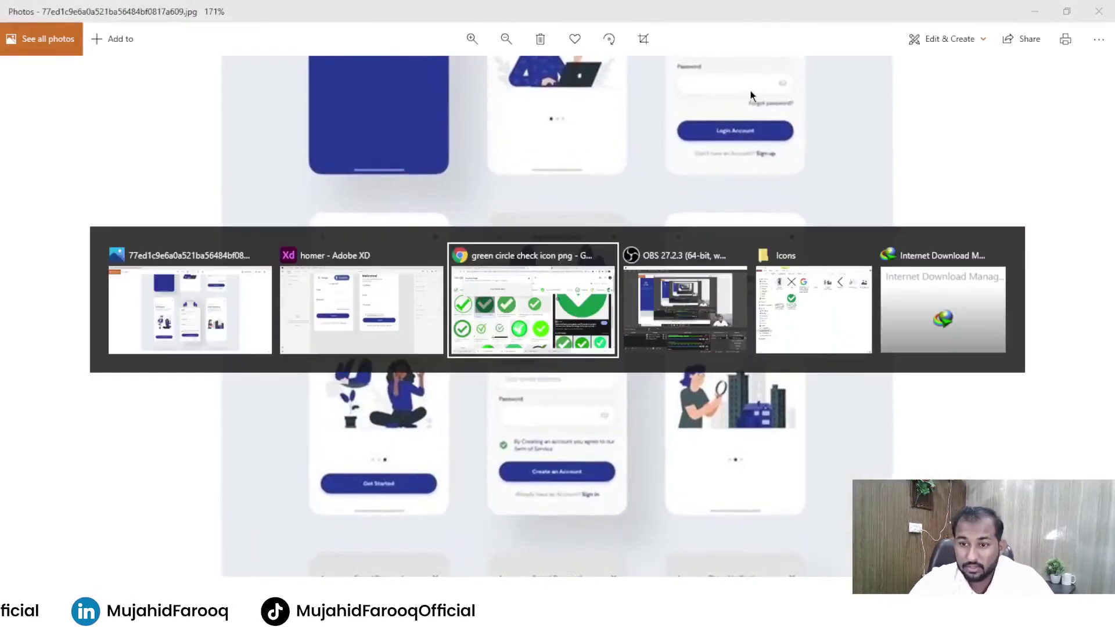
pyautogui.click(755, 12)
pyautogui.scroll(-5, 737, 262)
pyautogui.scroll(-6, 755, 250)
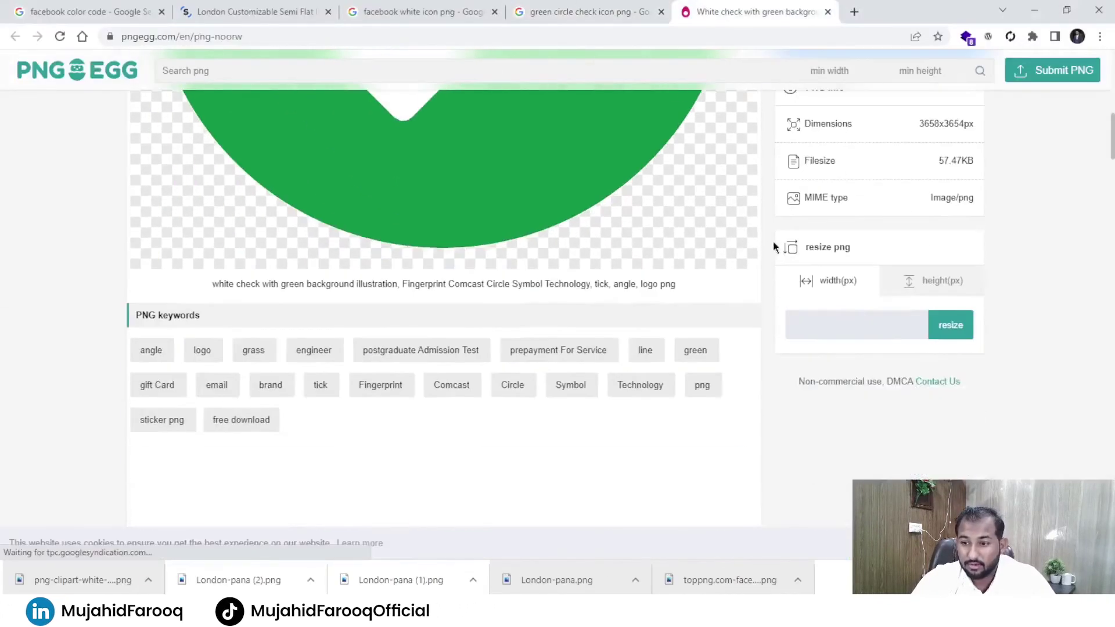
pyautogui.scroll(3, 772, 242)
pyautogui.scroll(-3, 772, 326)
pyautogui.scroll(-5, 617, 356)
pyautogui.scroll(6, 615, 354)
pyautogui.scroll(-14, 569, 318)
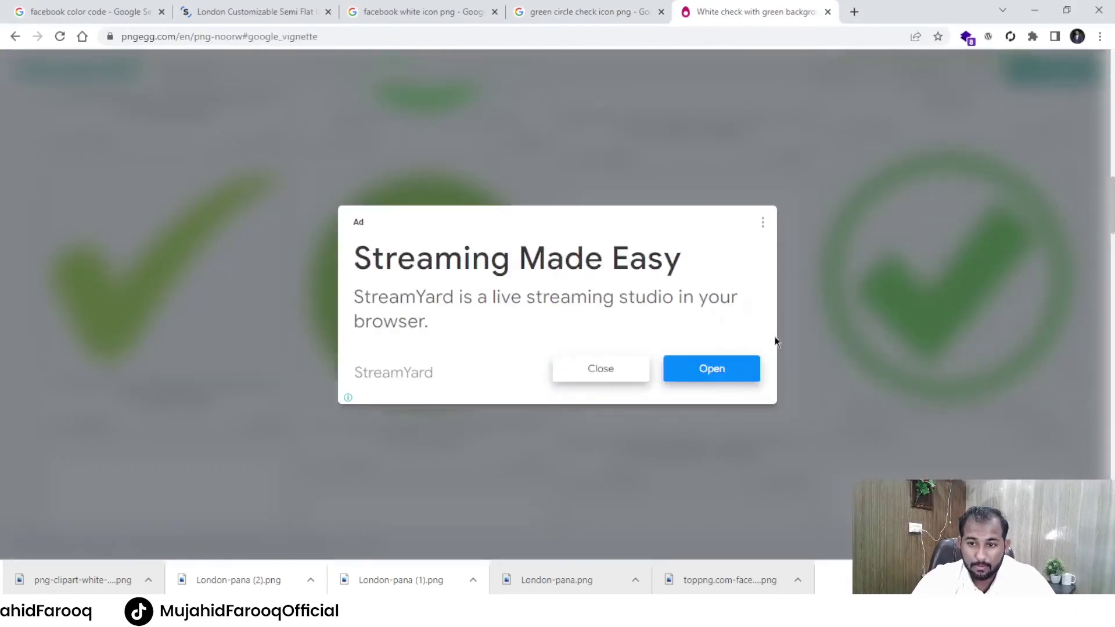
pyautogui.click(584, 374)
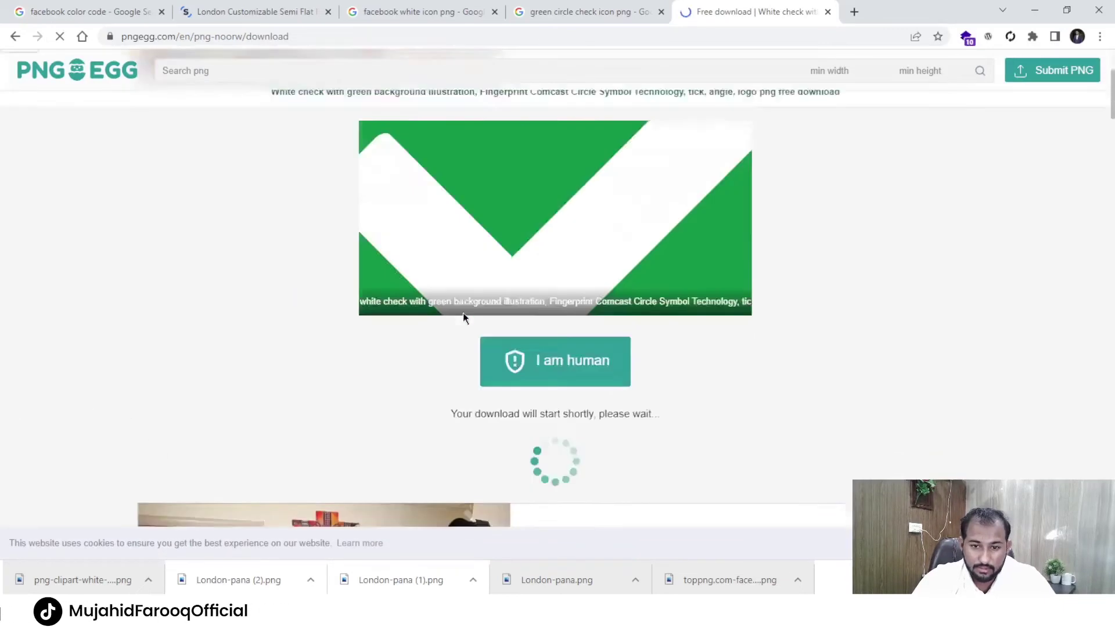
# Step: Complete the human verification challenge on the PNGEgg download page to download the transparent check PNG
pyautogui.scroll(-2, 462, 312)
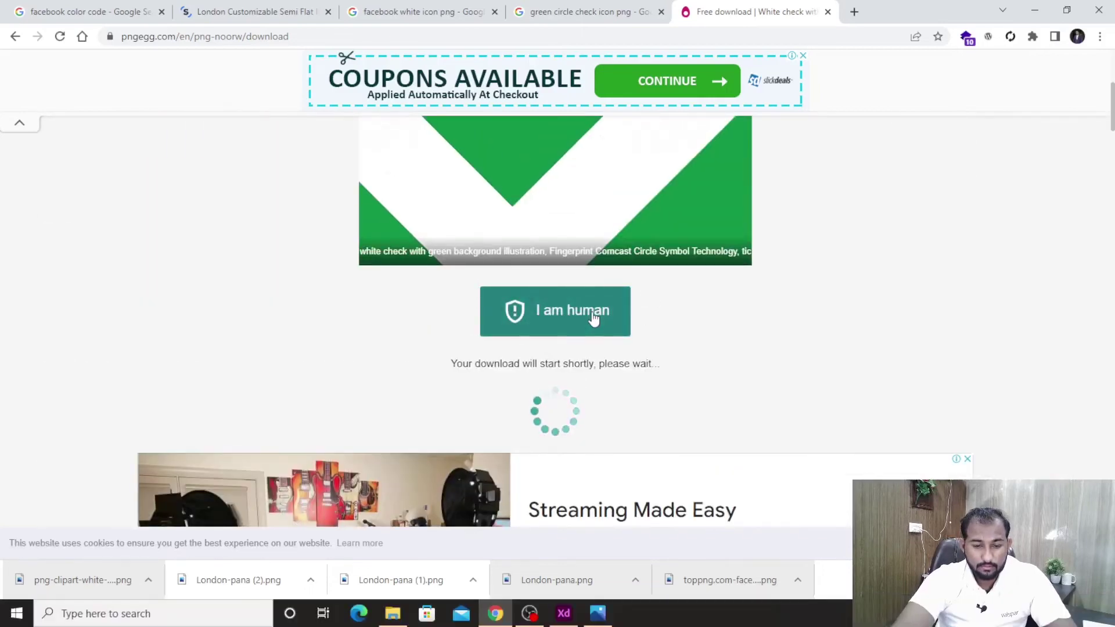
pyautogui.click(592, 317)
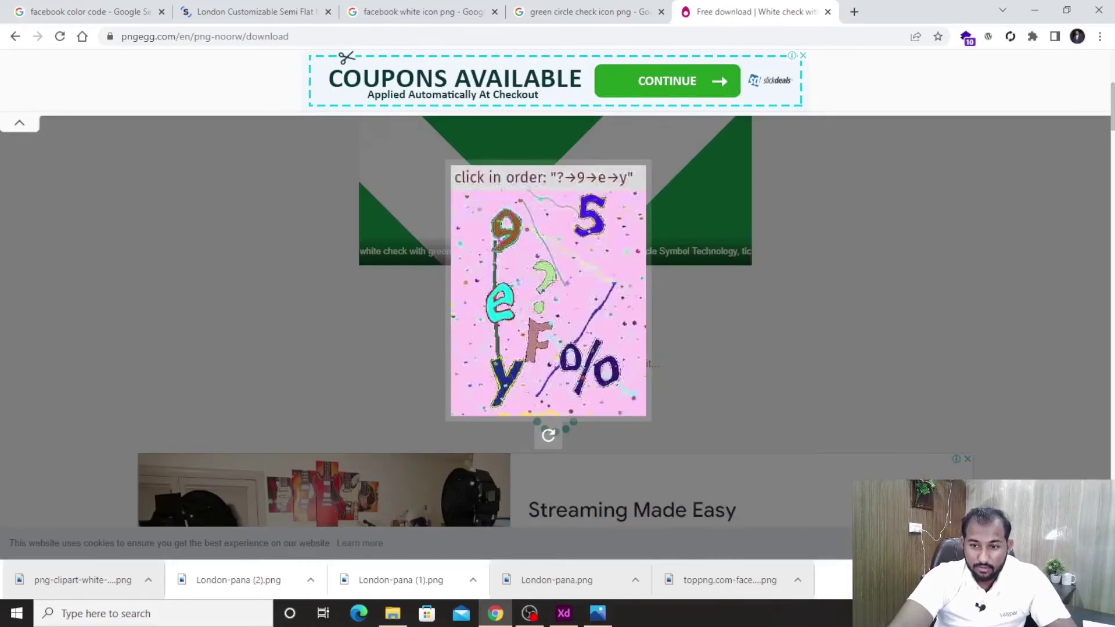
pyautogui.click(507, 231)
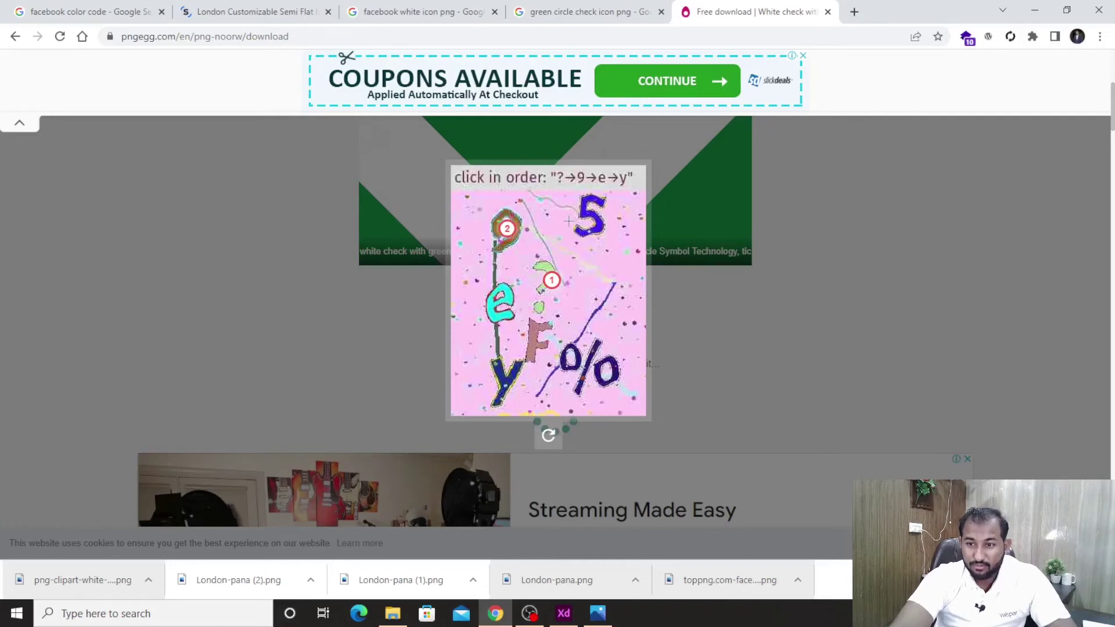
pyautogui.click(509, 307)
pyautogui.click(507, 377)
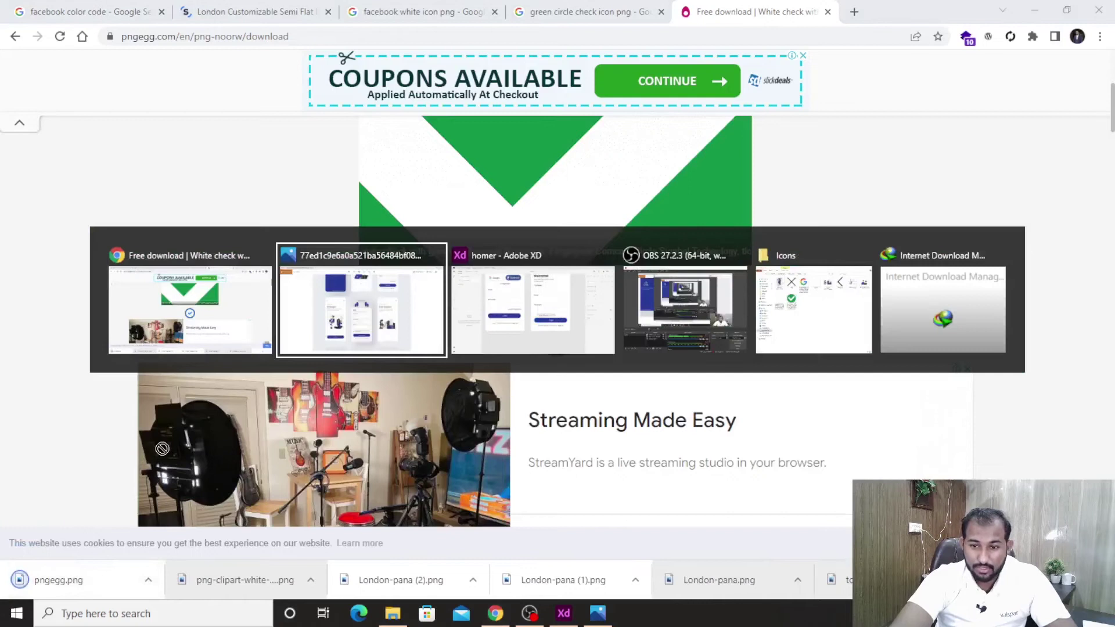
# Step: Switch to the Icons folder in File Explorer and delete the png-clipart check image, keeping pngegg
pyautogui.press('Tab')
pyautogui.press('Tab')
pyautogui.press('Tab')
pyautogui.moveTo(162, 448); pyautogui.dragTo(575, 421)
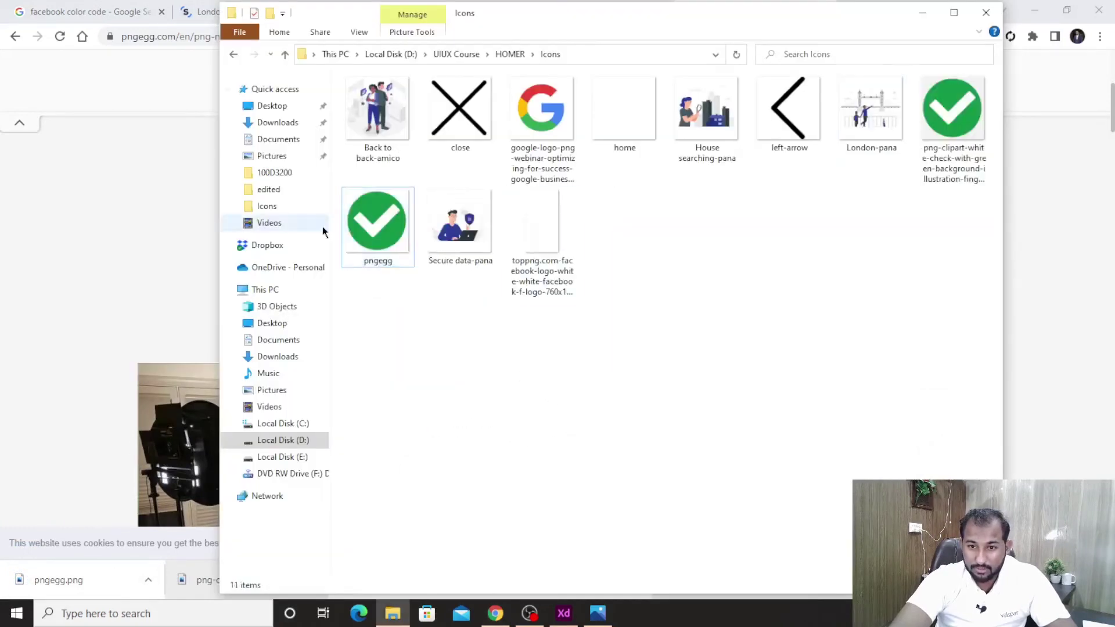
pyautogui.moveTo(891, 244); pyautogui.dragTo(947, 184)
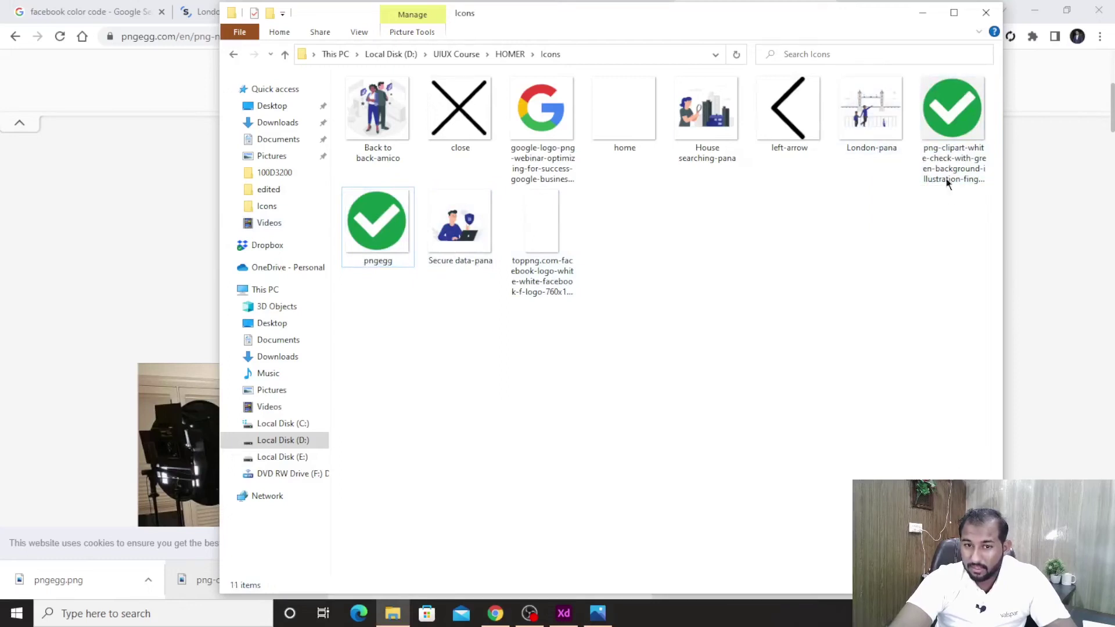
pyautogui.click(941, 125)
pyautogui.press('Delete')
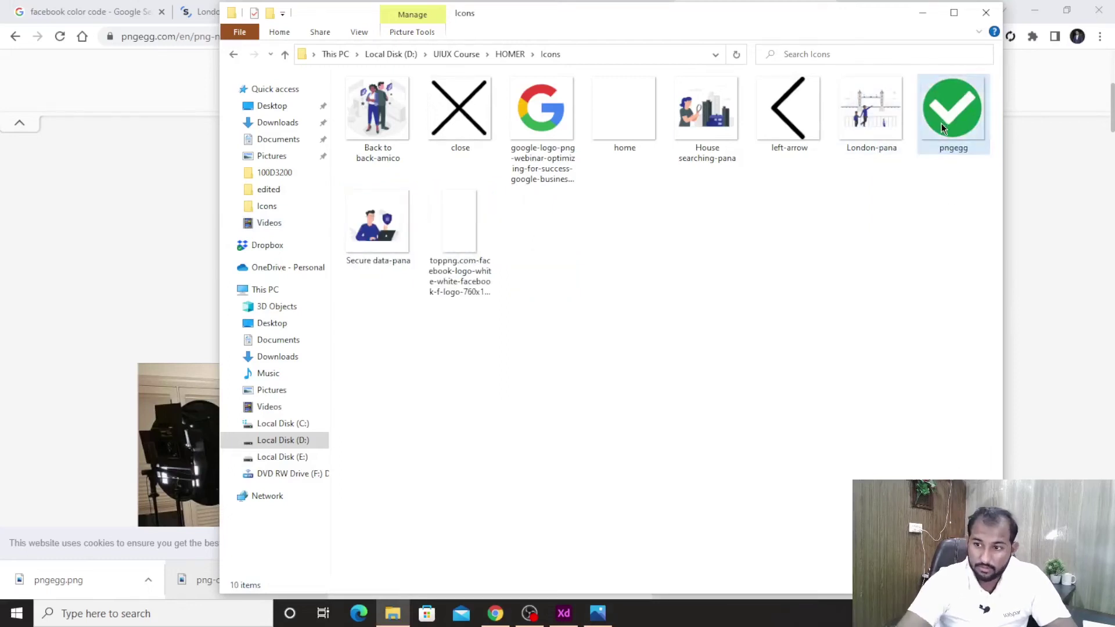
# Step: Place the pngegg check image from the Icons folder on the Adobe XD canvas below the register artboard
pyautogui.moveTo(941, 124); pyautogui.dragTo(683, 398)
pyautogui.hotkey('alt', 'Tab')
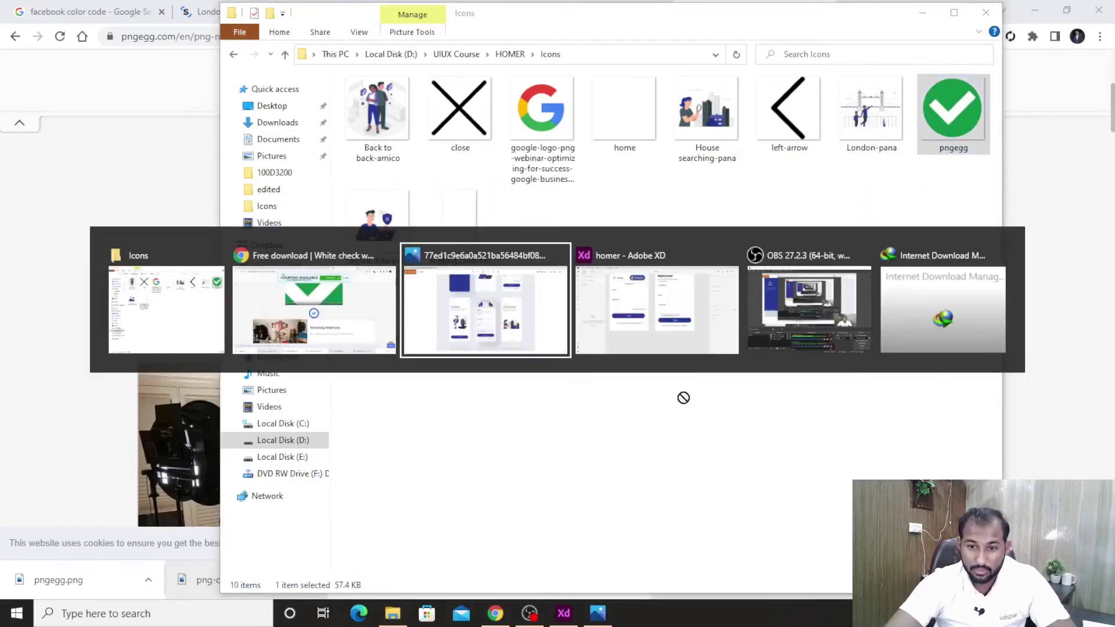
pyautogui.hotkey('alt', 'Tab')
pyautogui.hotkey('alt', 'Tab')
pyautogui.hotkey('alt', 'Tab')
pyautogui.hotkey('alt', 'Tab')
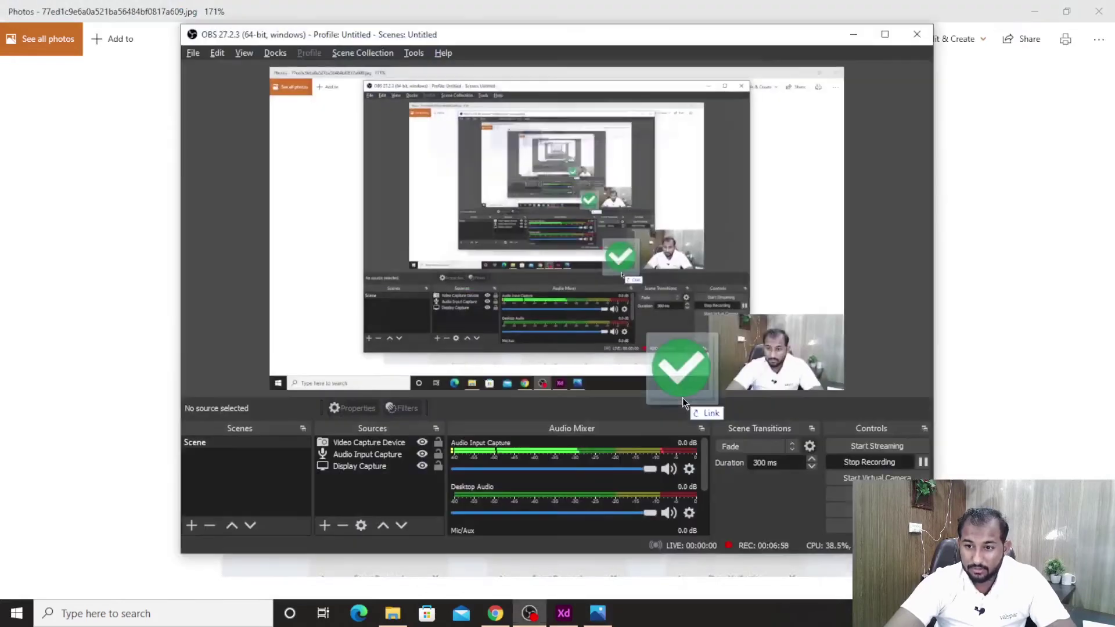
pyautogui.hotkey('alt', 'Tab')
pyautogui.hotkey('alt', 'Tab')
pyautogui.hotkey('alt', 'Tab')
pyautogui.moveTo(683, 397); pyautogui.dragTo(570, 513)
pyautogui.hotkey('alt', 'Tab')
pyautogui.hotkey('alt', 'Tab')
pyautogui.hotkey('alt', 'Tab')
pyautogui.hotkey('alt', 'Tab')
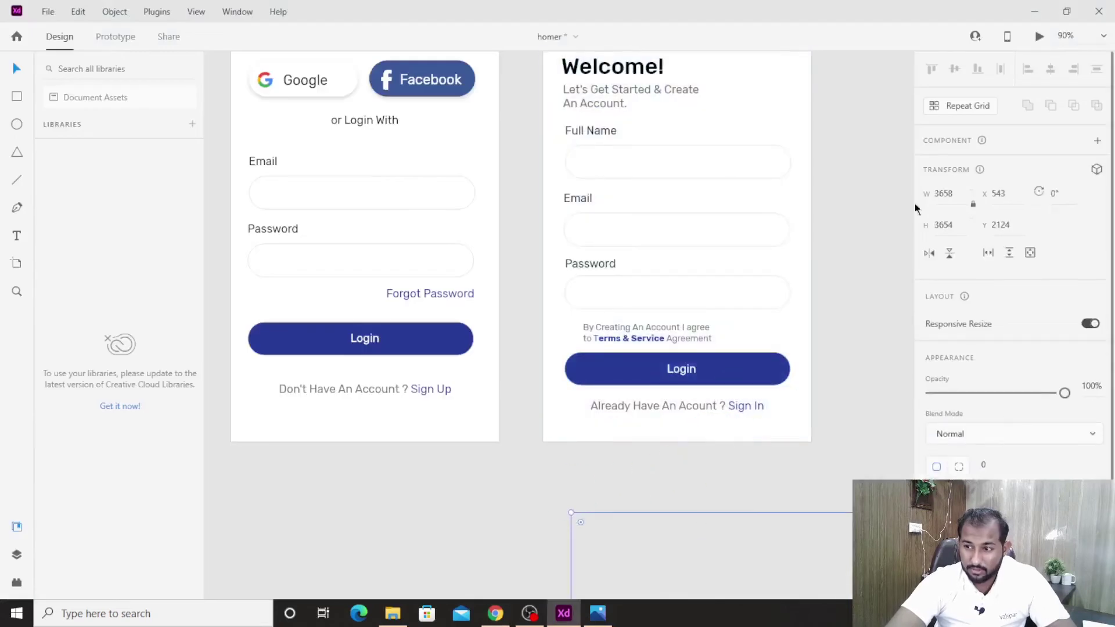
# Step: Set the placed check image's width to 18
pyautogui.click(949, 193)
pyautogui.write('18')
pyautogui.press('Return')
# Step: Move the green check icon onto the register artboard, directly in front of the agreement text above the Login button
pyautogui.scroll(1, 490, 485)
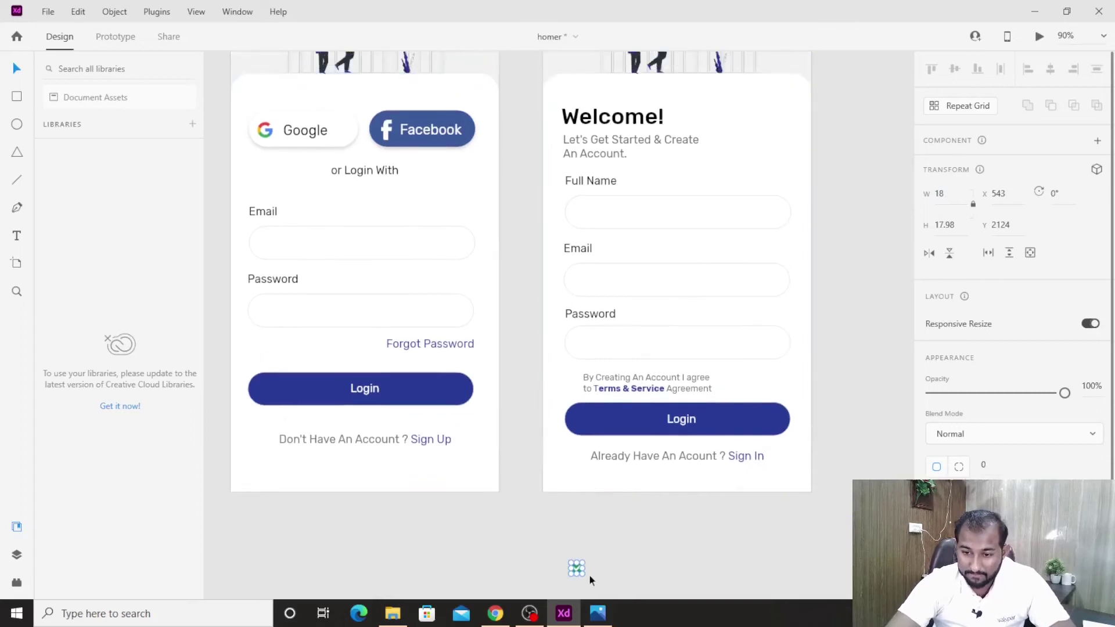
pyautogui.moveTo(577, 572); pyautogui.dragTo(577, 476)
pyautogui.click(569, 381)
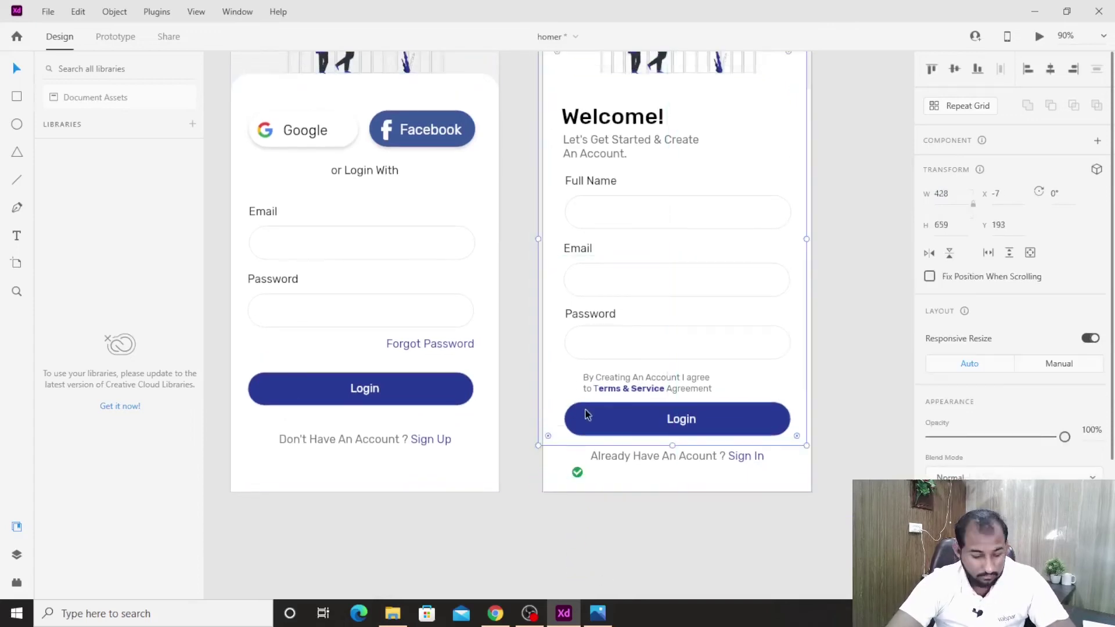
pyautogui.click(638, 519)
pyautogui.moveTo(622, 477); pyautogui.dragTo(621, 476)
pyautogui.click(603, 573)
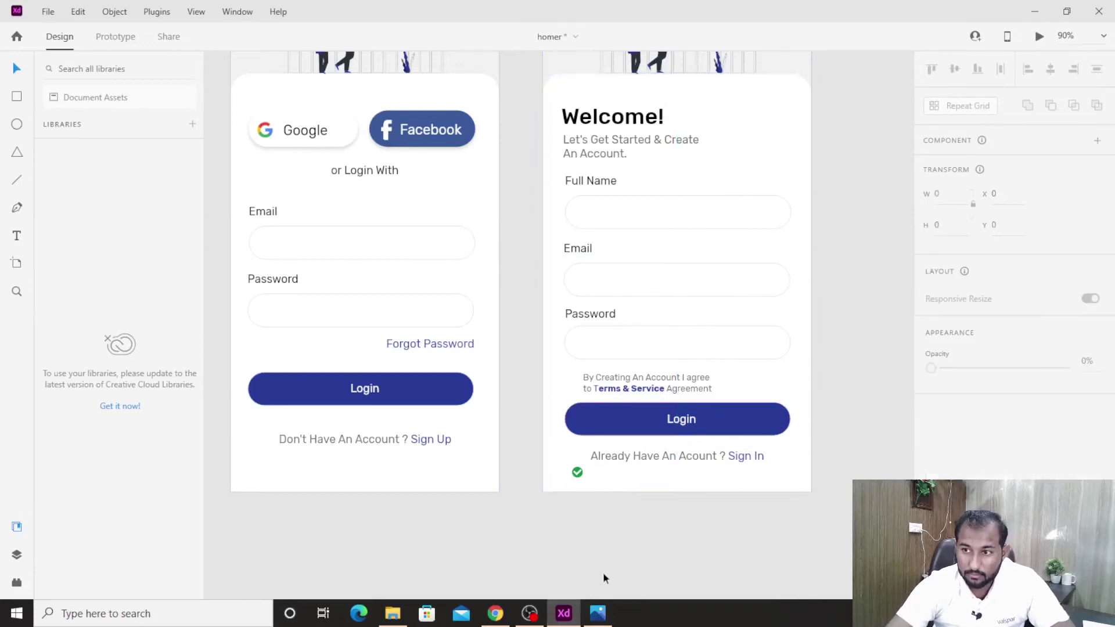
pyautogui.click(578, 473)
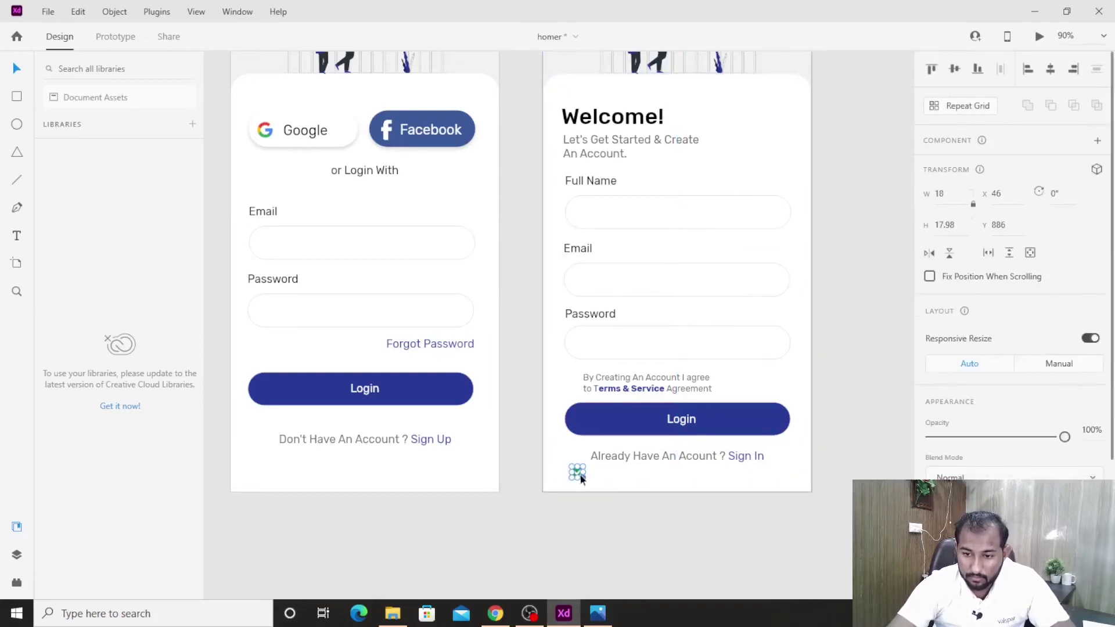
pyautogui.moveTo(578, 475); pyautogui.dragTo(572, 385)
pyautogui.click(846, 420)
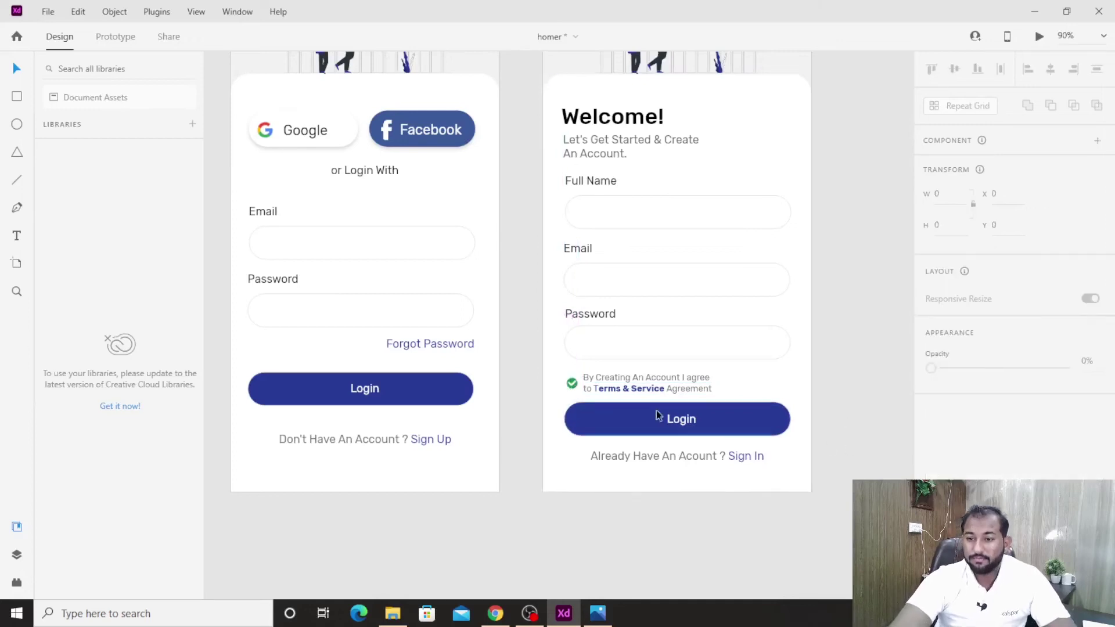
# Step: Compare the register screen with the reference design in Photos, then examine its Forgot Password and Phone Verification screens
pyautogui.scroll(3, 877, 366)
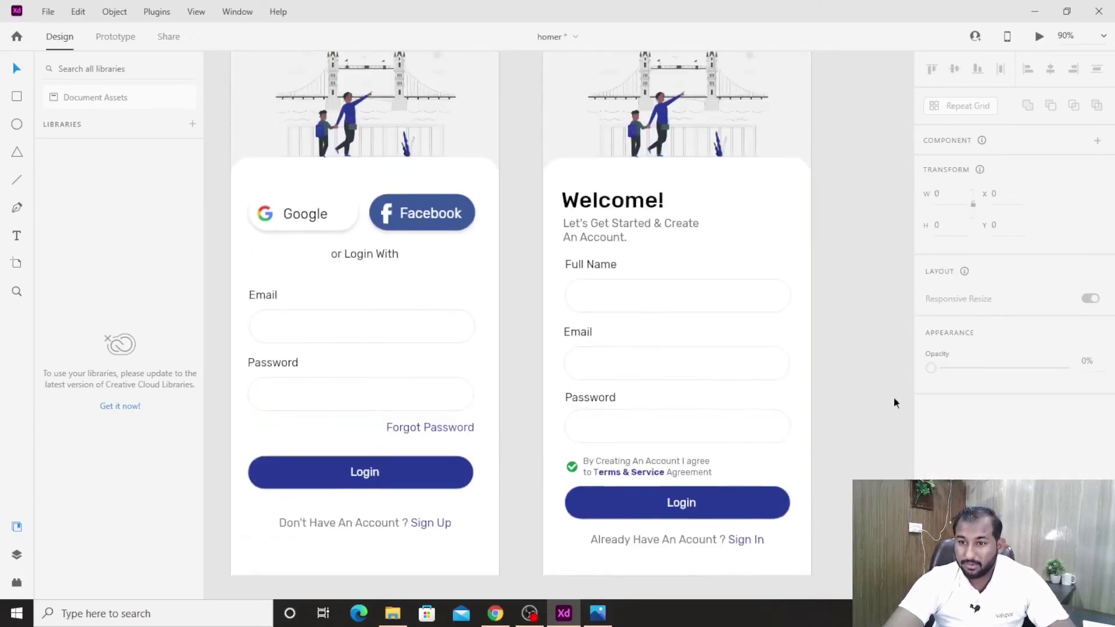
pyautogui.scroll(2, 836, 244)
pyautogui.scroll(-2, 839, 250)
pyautogui.hotkey('alt', 'Tab')
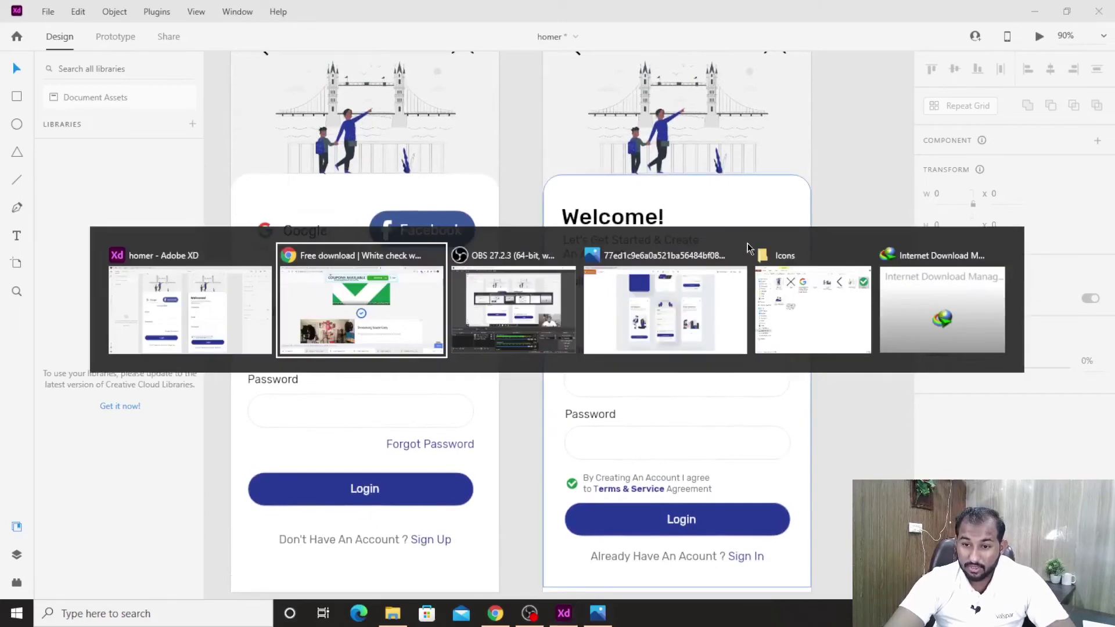
pyautogui.click(724, 298)
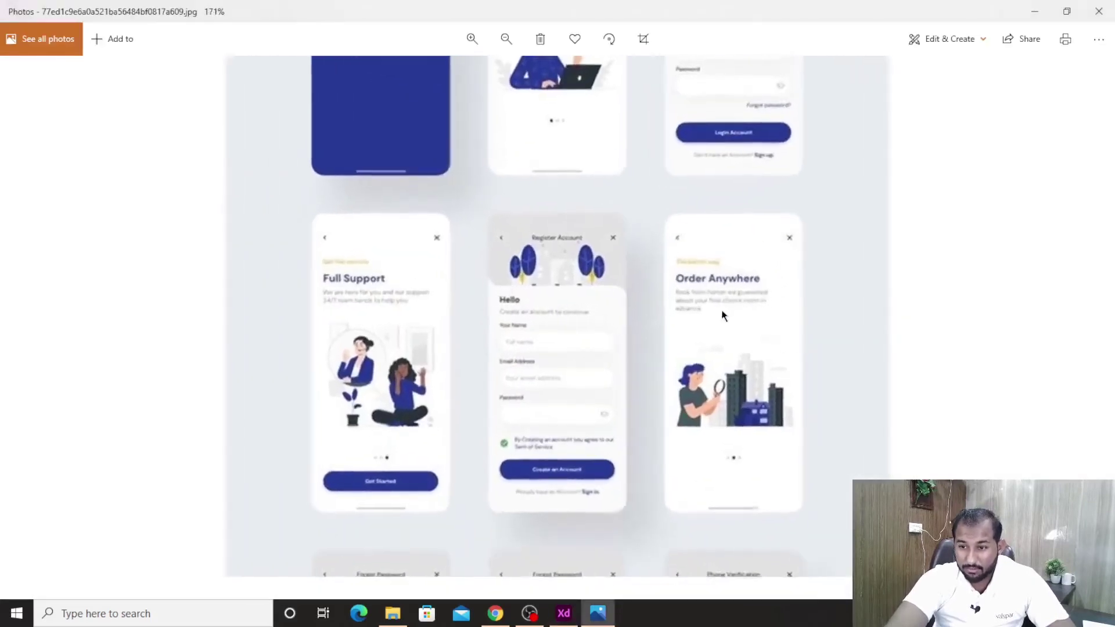
pyautogui.scroll(-3, 684, 194)
pyautogui.scroll(-2, 608, 383)
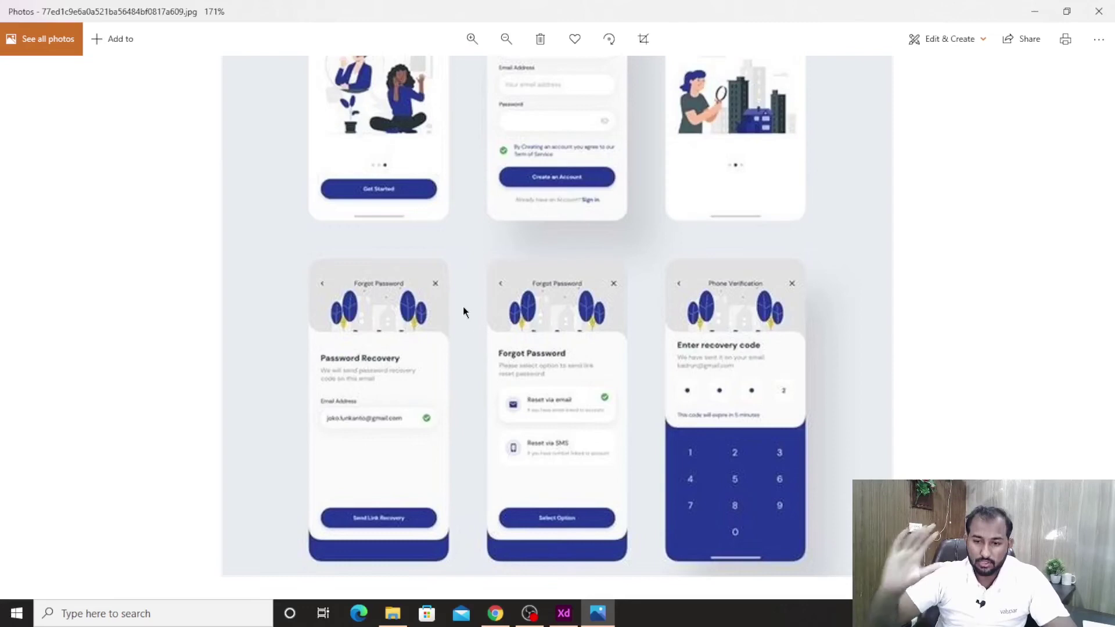
# Step: Switch to Adobe XD and duplicate the Register artboard beside the original
pyautogui.hotkey('alt', 'Tab')
pyautogui.scroll(-5, 643, 258)
pyautogui.scroll(4, 372, 214)
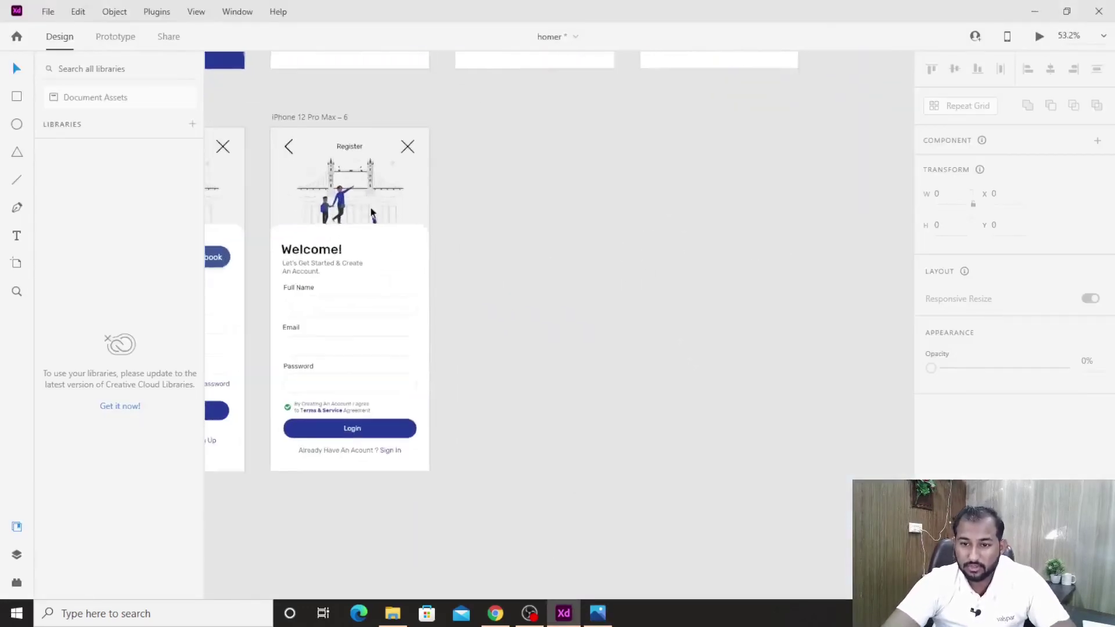
pyautogui.scroll(-3, 372, 213)
pyautogui.click(351, 123)
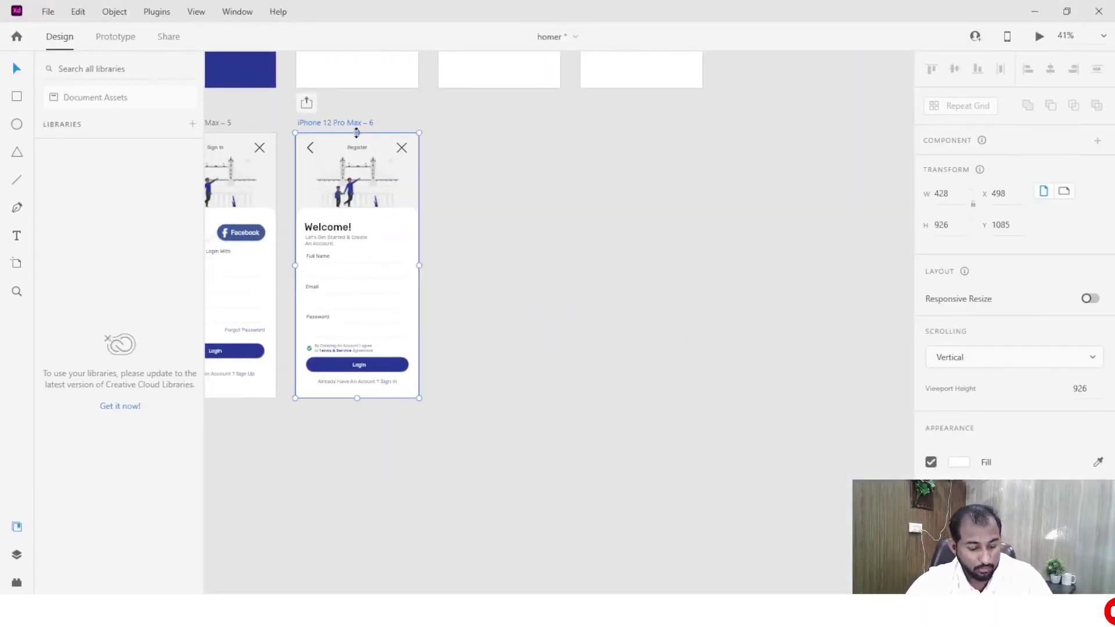
pyautogui.hotkey('ctrl', 'd')
pyautogui.click(667, 270)
pyautogui.scroll(1, 619, 369)
pyautogui.hotkey('alt', 'Tab')
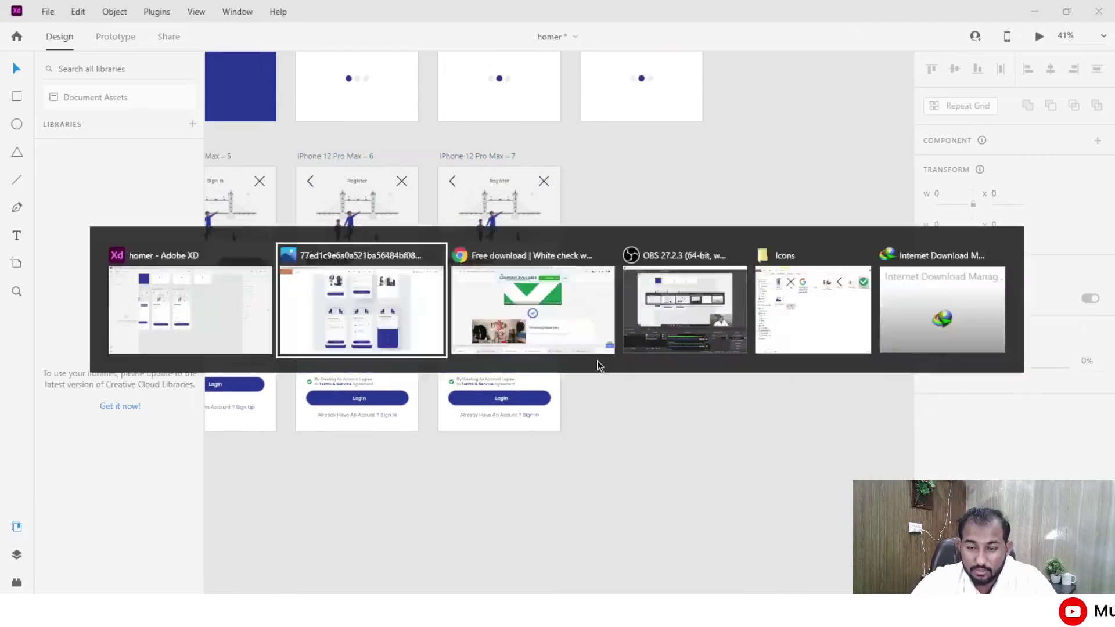
pyautogui.hotkey('alt', 'Tab')
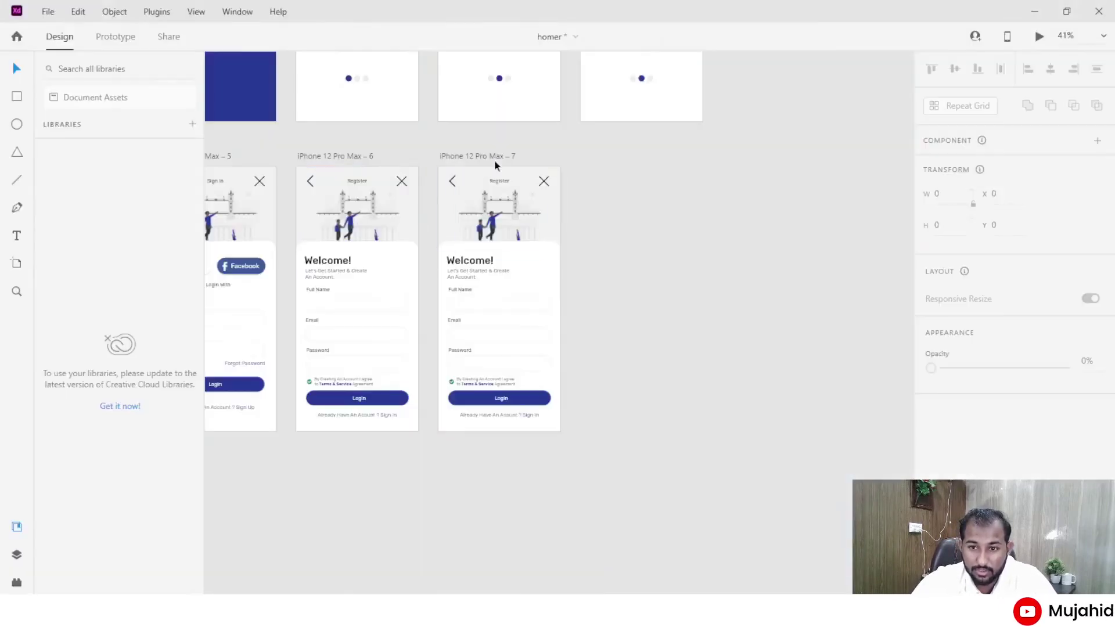
# Step: Change the duplicated artboard's header title to "Forgot Password" and centre it between the back arrow and close icon
pyautogui.scroll(4, 498, 185)
pyautogui.doubleClick(499, 182)
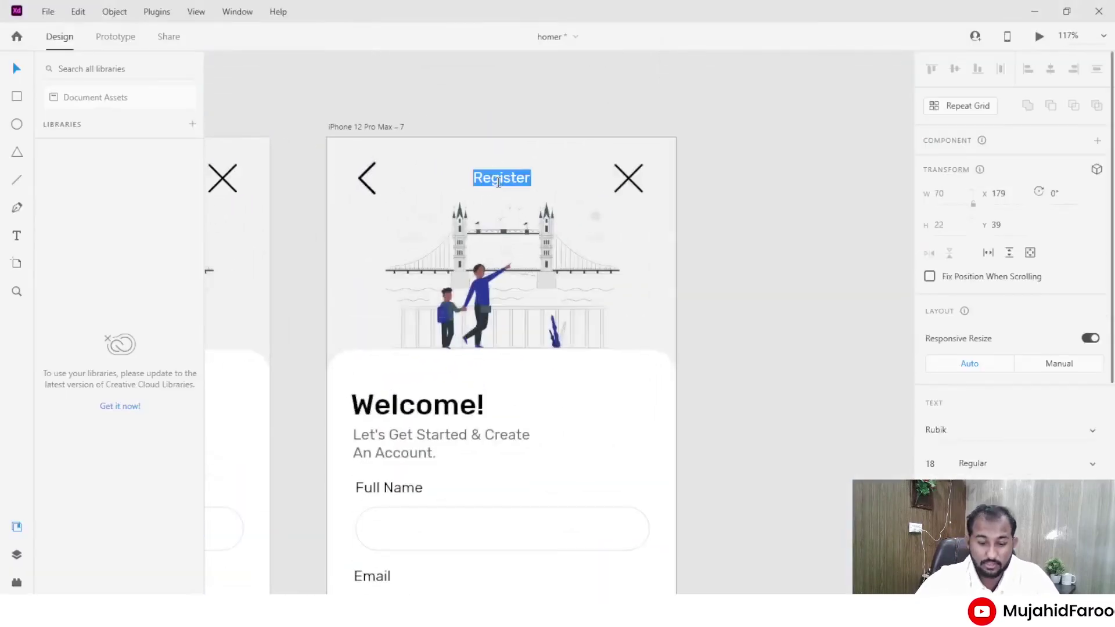
pyautogui.write('Forgot Pas')
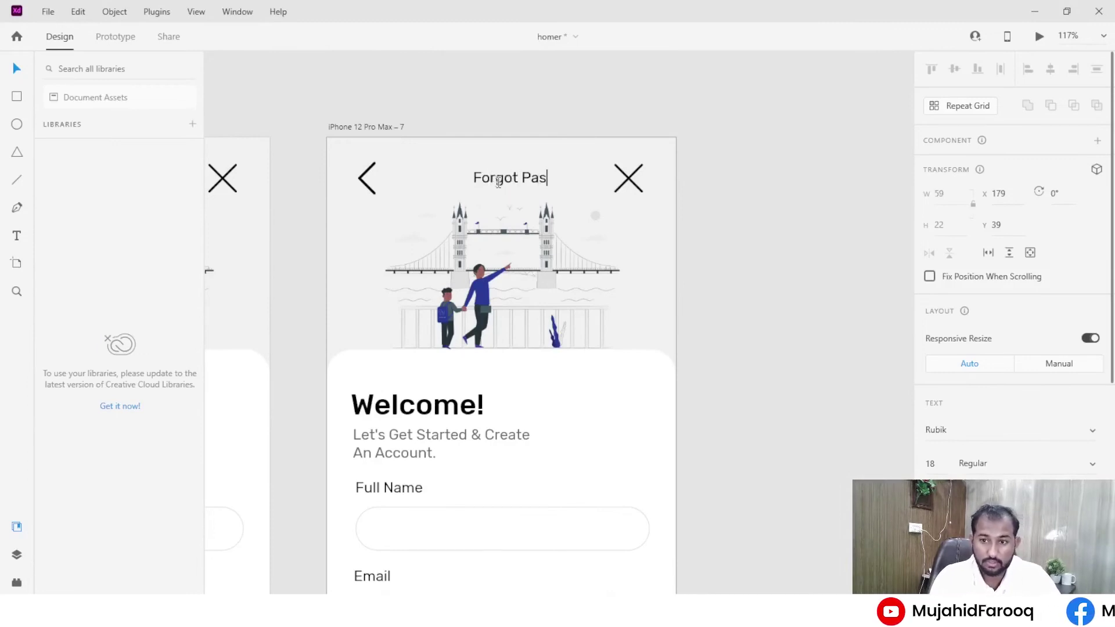
pyautogui.write('sword')
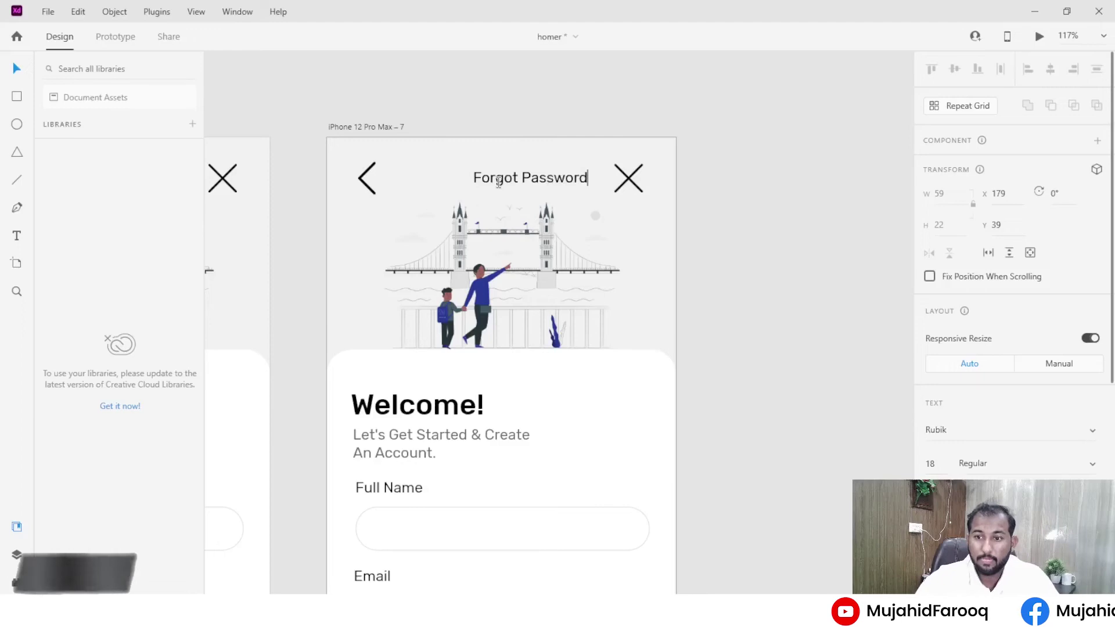
pyautogui.press('Escape')
pyautogui.moveTo(572, 185); pyautogui.dragTo(543, 185)
# Step: Examine the Password Recovery screen of the reference design in Photos, then return to the form of the duplicated artboard in Adobe XD
pyautogui.hotkey('alt', 'Tab')
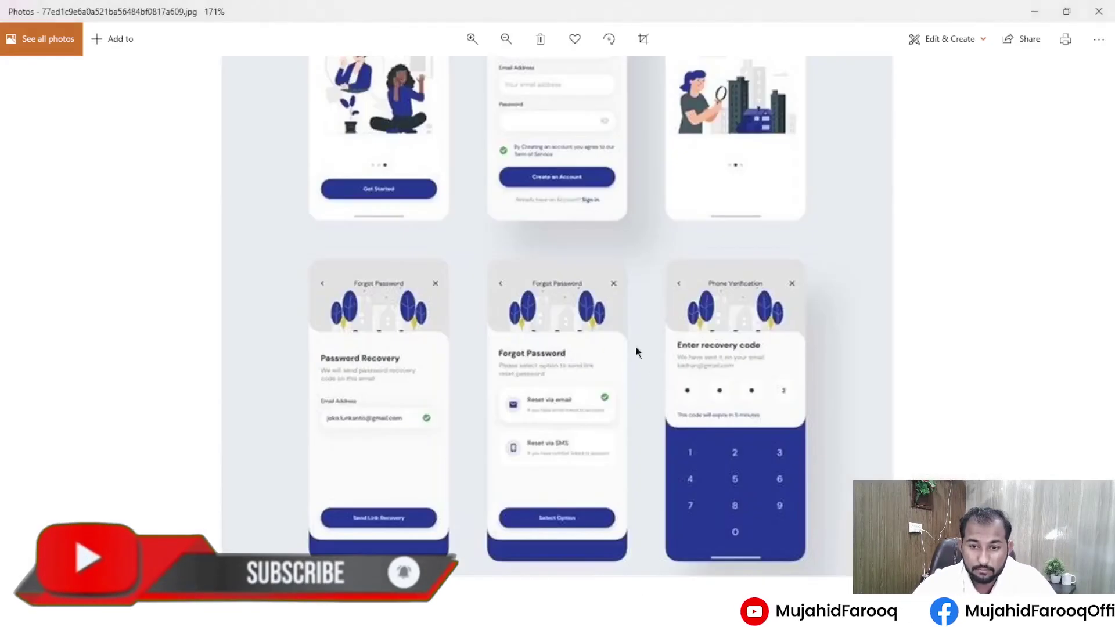
pyautogui.scroll(1, 389, 342)
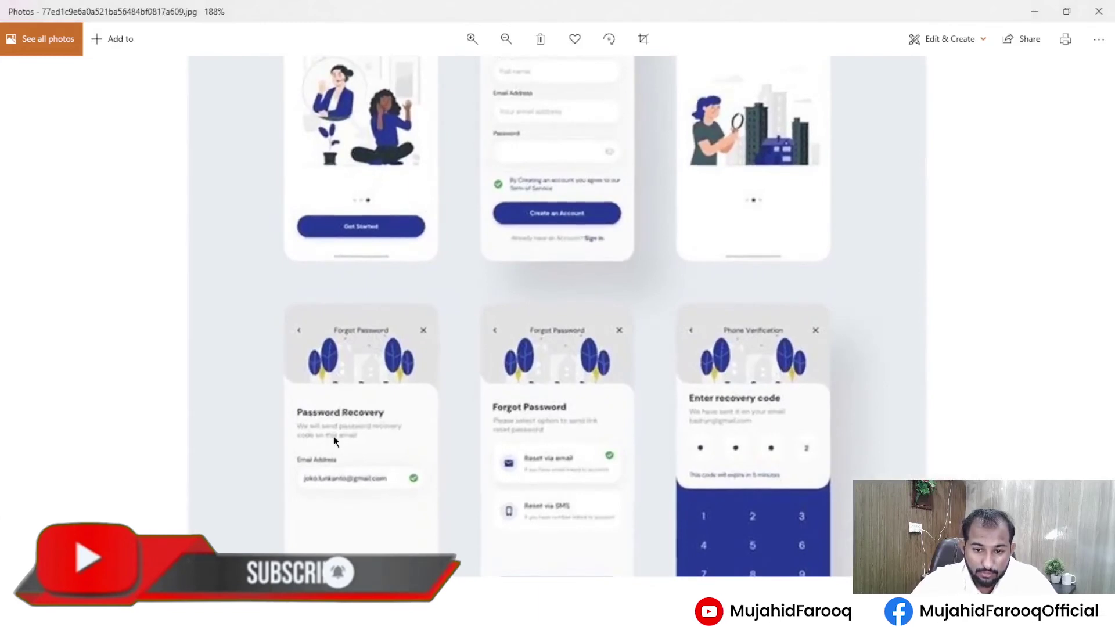
pyautogui.scroll(-2, 336, 435)
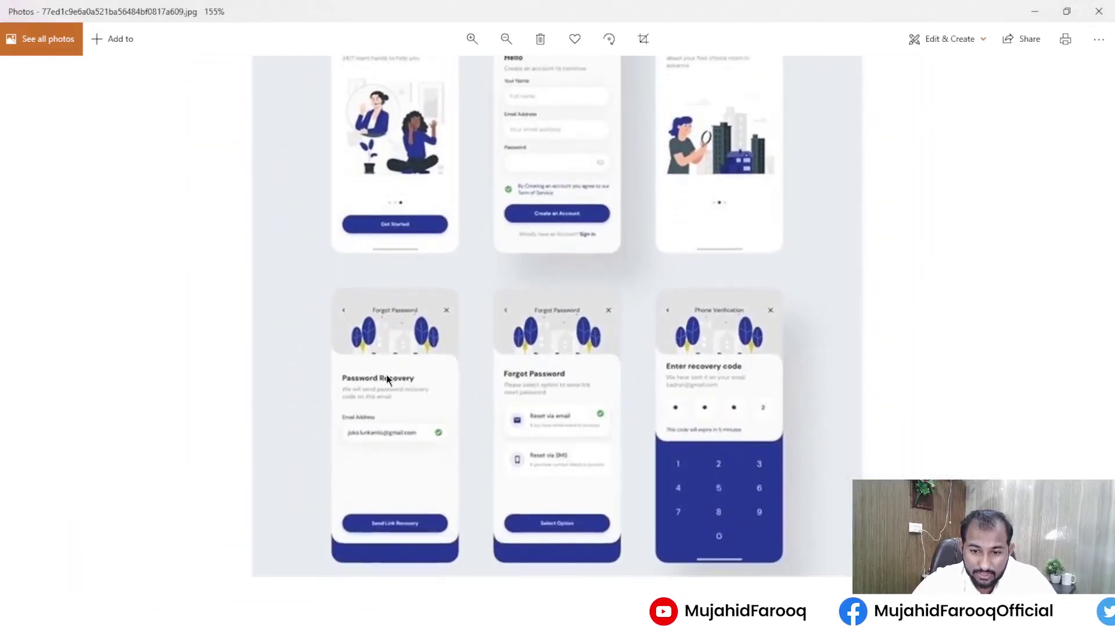
pyautogui.hotkey('alt', 'Tab')
pyautogui.scroll(-3, 604, 475)
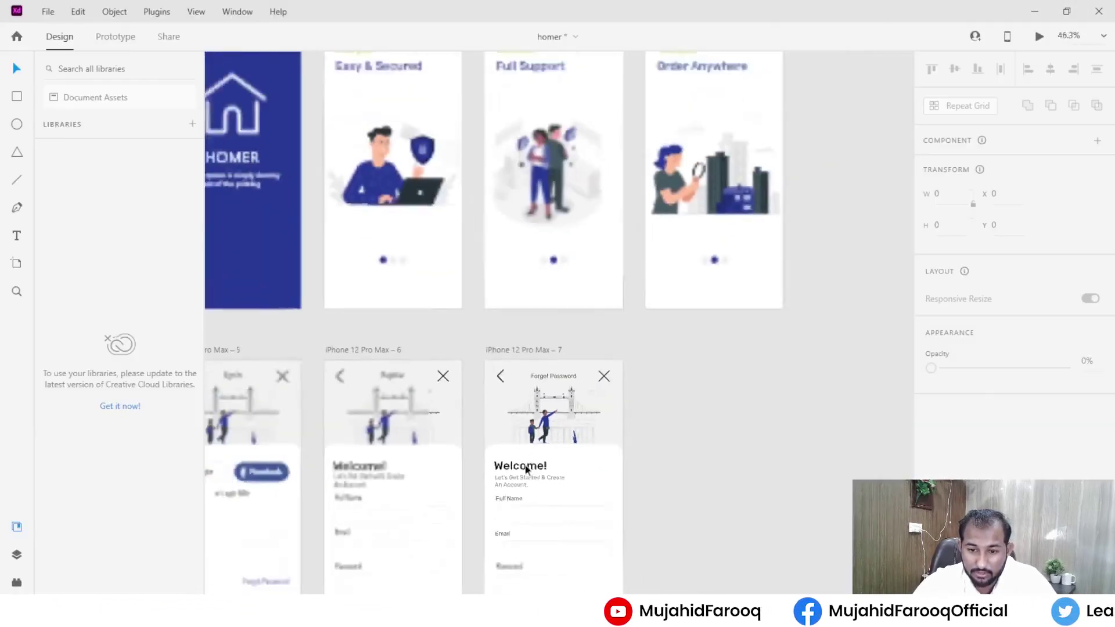
pyautogui.scroll(3, 551, 539)
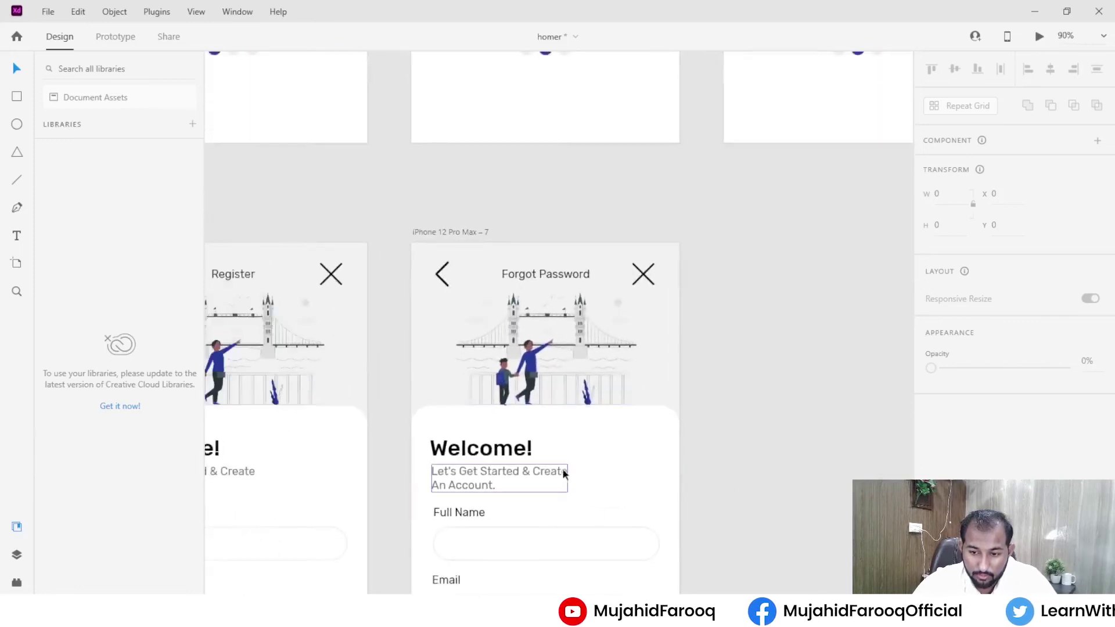
pyautogui.moveTo(556, 485); pyautogui.dragTo(563, 197)
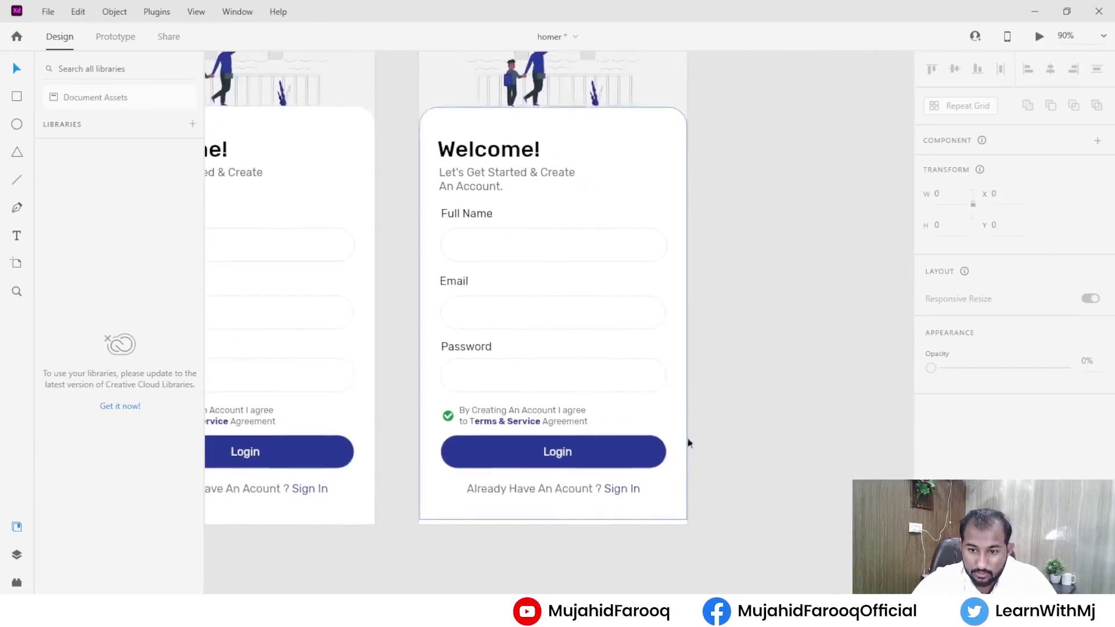
# Step: Delete the Email and Password labels and fields plus the check icon and agreement text from the Forgot Password artboard, keeping the white card
pyautogui.click(652, 299)
pyautogui.click(453, 281)
pyautogui.click(473, 318)
pyautogui.press('super')
pyautogui.press('super')
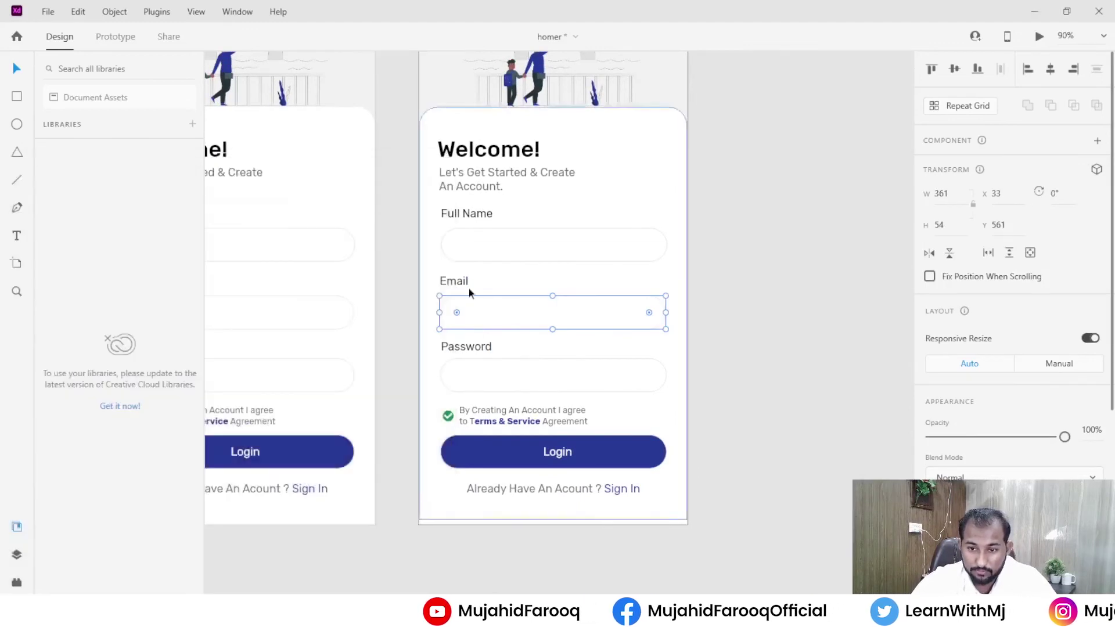
pyautogui.keyDown('shift'); pyautogui.click(467, 284); pyautogui.keyUp('shift')
pyautogui.keyDown('shift'); pyautogui.click(465, 346); pyautogui.keyUp('shift')
pyautogui.keyDown('shift'); pyautogui.click(505, 378); pyautogui.keyUp('shift')
pyautogui.keyDown('shift'); pyautogui.click(512, 412); pyautogui.keyUp('shift')
pyautogui.keyDown('shift'); pyautogui.click(448, 416); pyautogui.keyUp('shift')
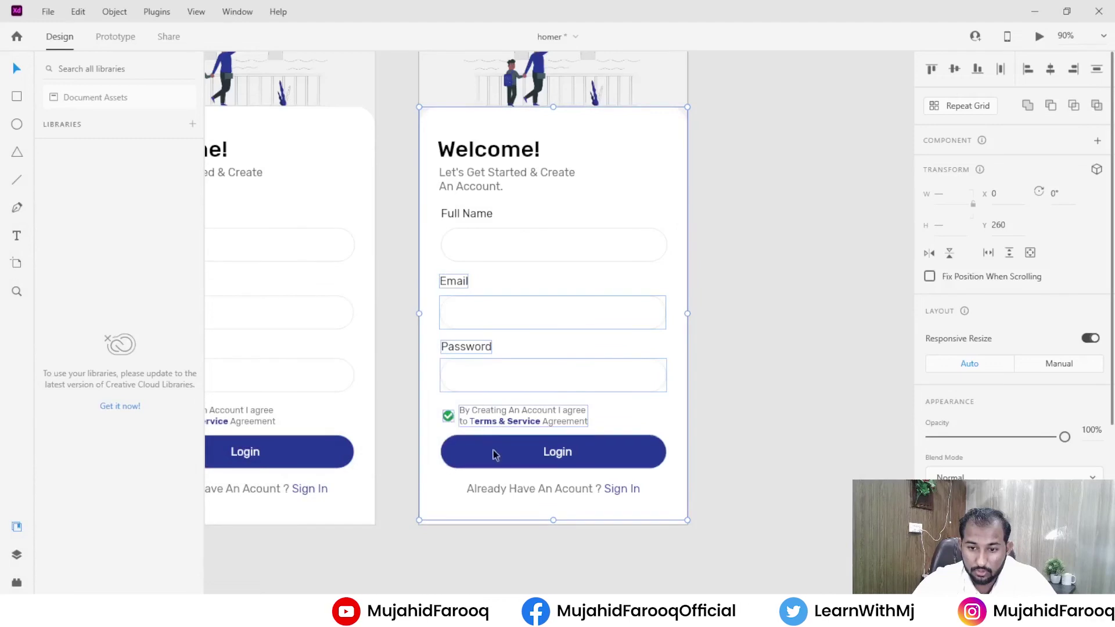
pyautogui.press('Delete')
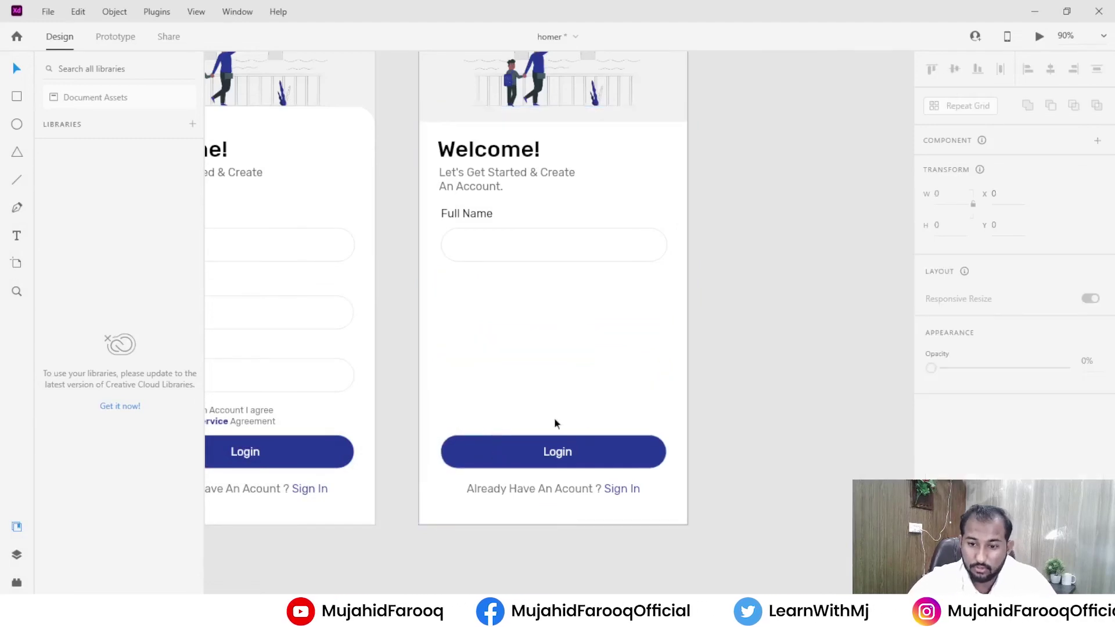
pyautogui.hotkey('ctrl', 'z')
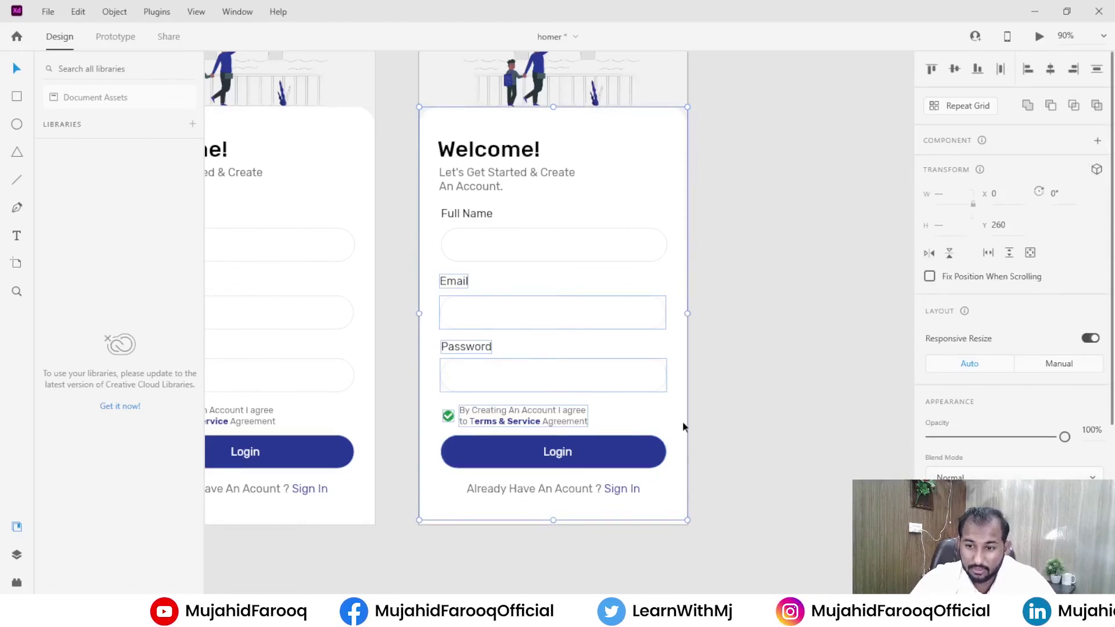
pyautogui.press('Delete')
# Step: Change the Full Name label above the remaining field to "Enter Email"
pyautogui.scroll(1, 493, 260)
pyautogui.tripleClick(480, 230)
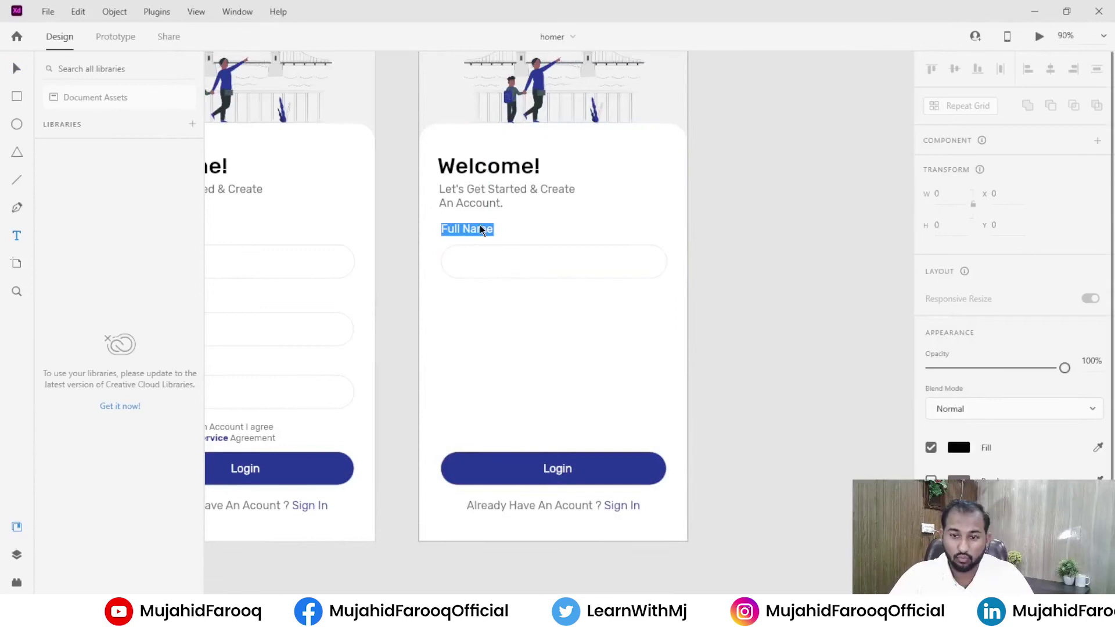
pyautogui.write('Enter Email')
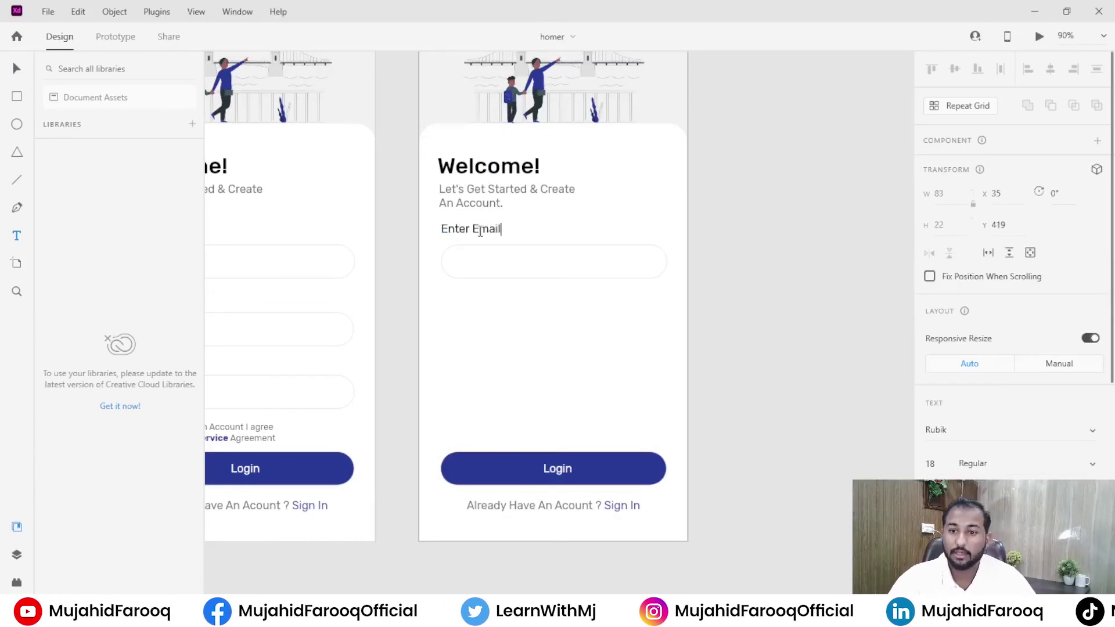
pyautogui.press('Escape')
# Step: Replace the subtitle under the Welcome! heading with "Enter Your Email Address. We will send verification link to reset password"
pyautogui.doubleClick(539, 202)
pyautogui.tripleClick(502, 192)
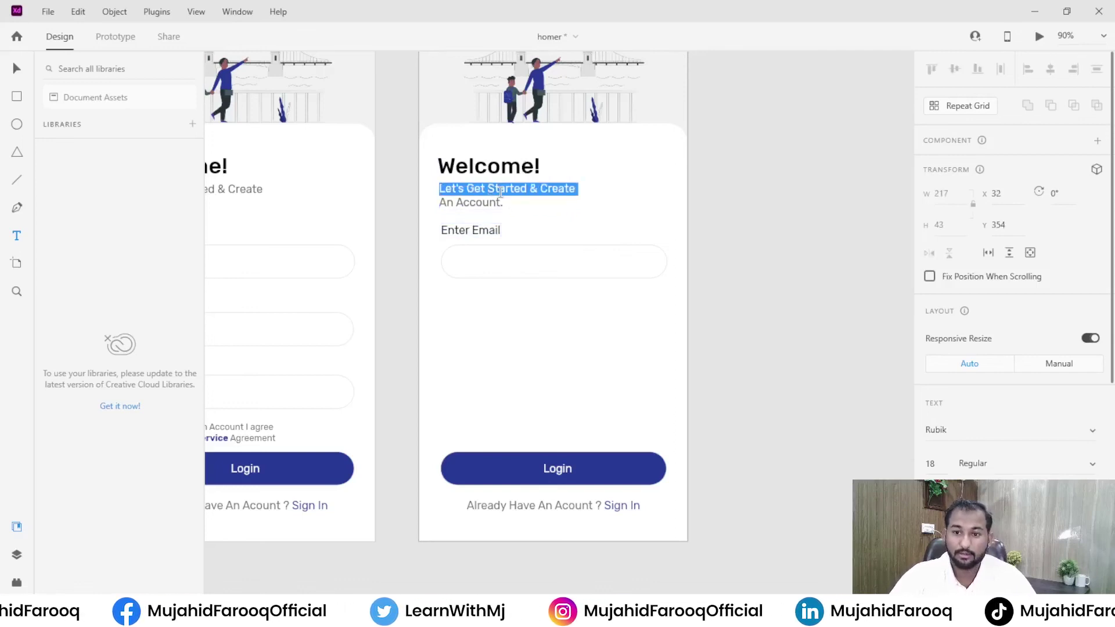
pyautogui.hotkey('ctrl', 'a')
pyautogui.press('BackSpace')
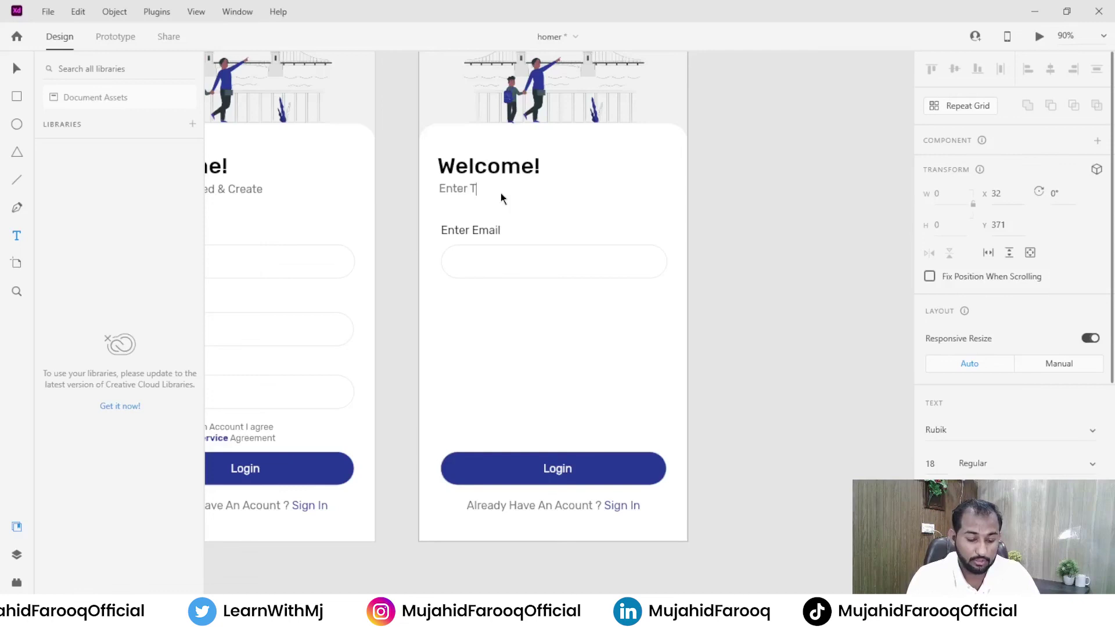
pyautogui.write('Email Addre')
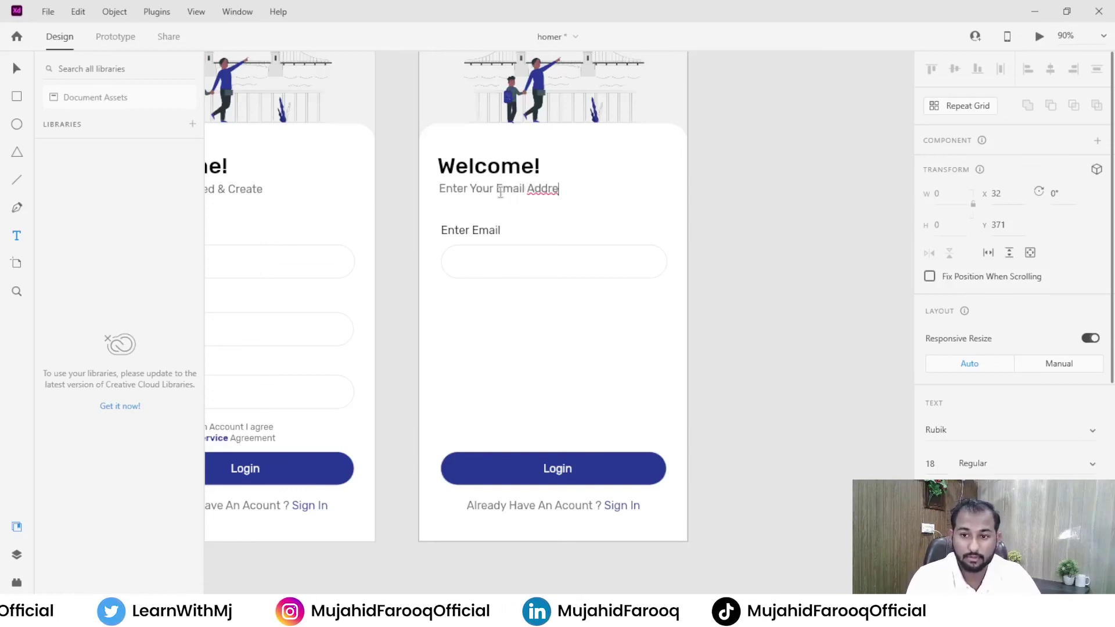
pyautogui.write('s . We')
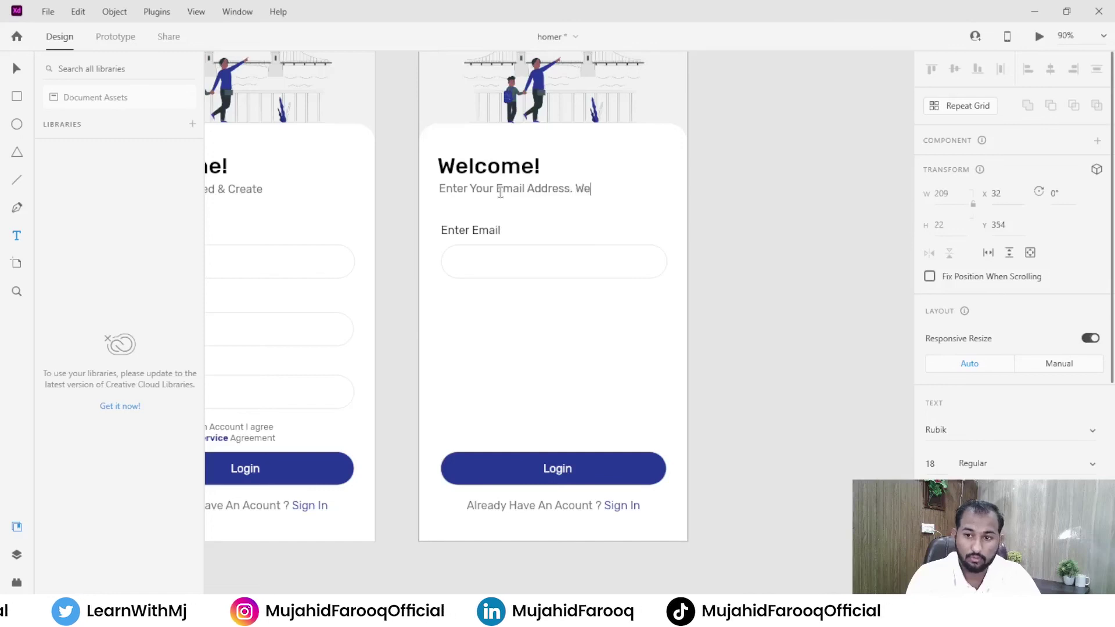
pyautogui.write(' will send')
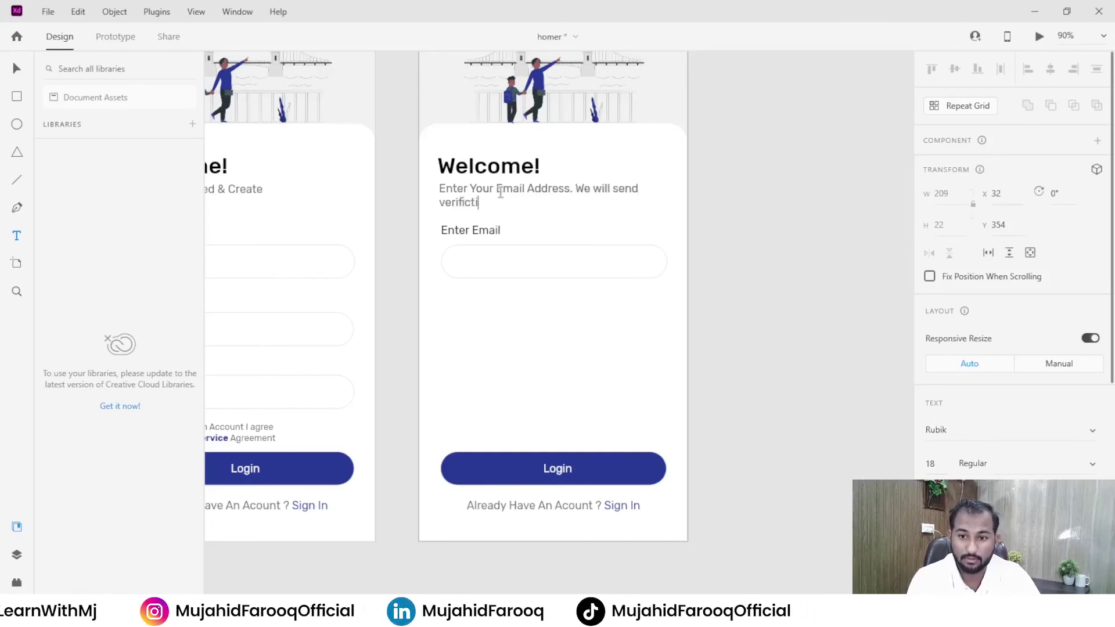
pyautogui.write(' verification link')
pyautogui.press('BackSpace')
pyautogui.press('BackSpace')
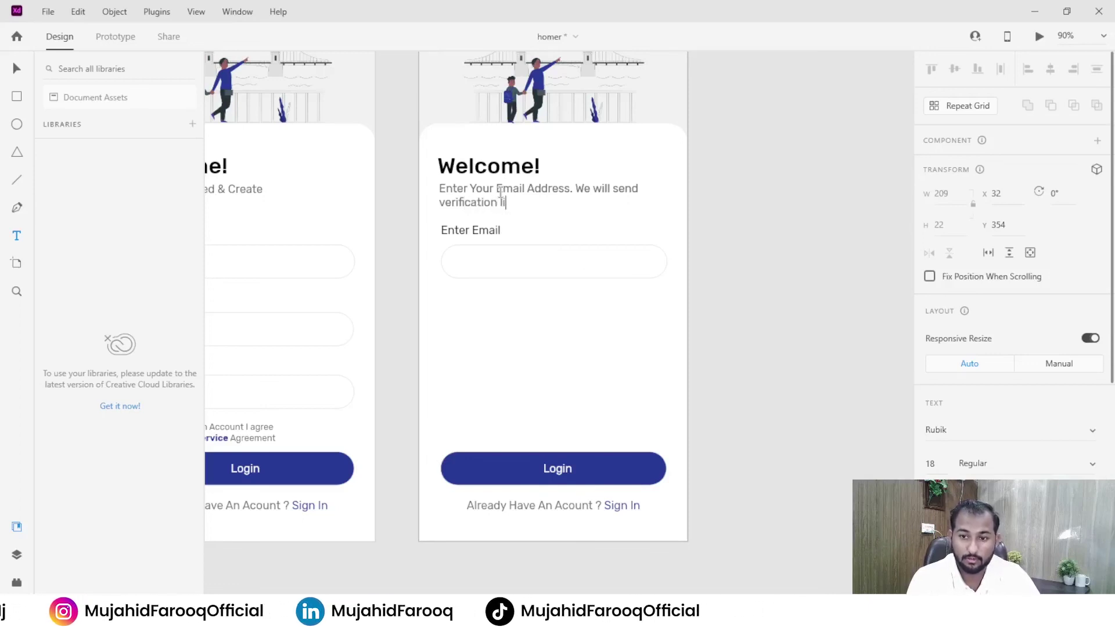
pyautogui.write('nk to reset password')
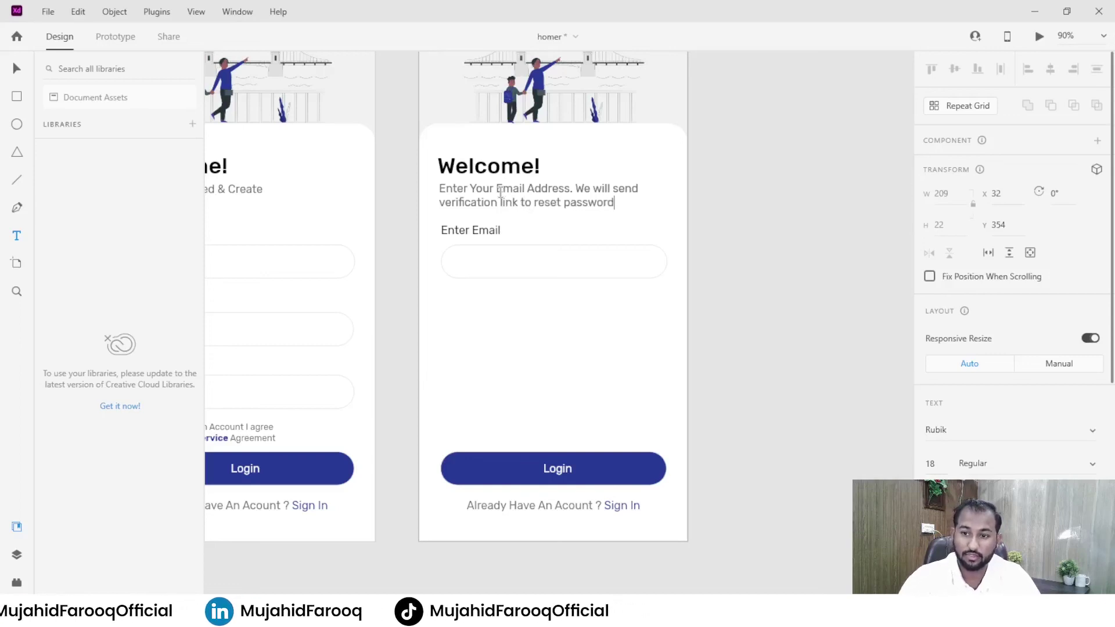
pyautogui.press('Escape')
pyautogui.press('v')
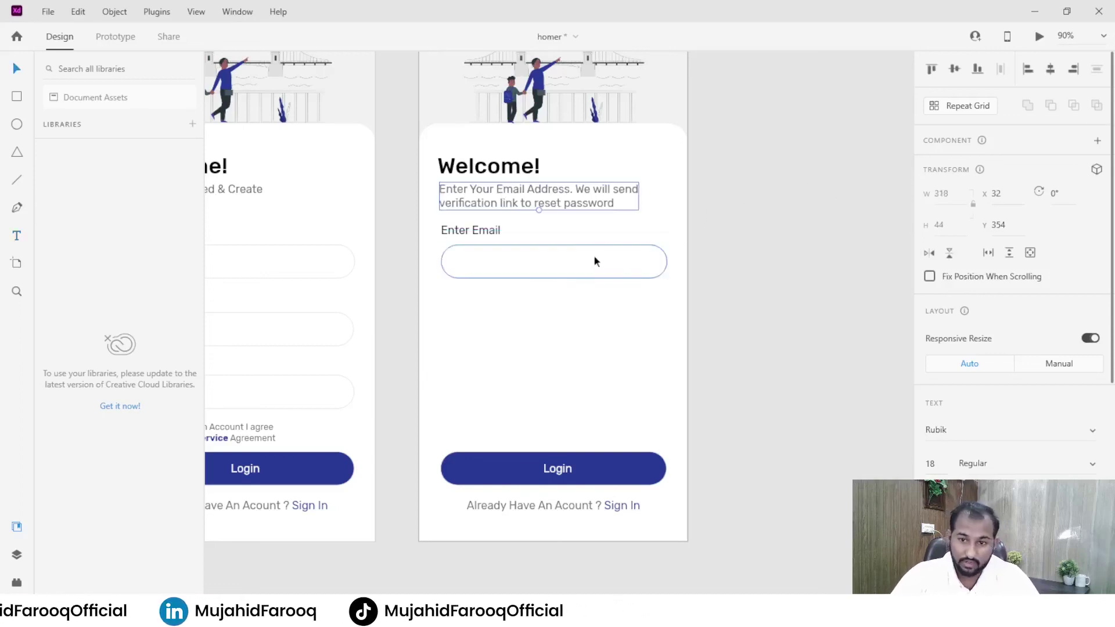
# Step: Move the Enter Email label down to about Y 424 and delete the "Already Have An Acount ? Sign In" line below the Login button
pyautogui.click(451, 228)
pyautogui.moveTo(451, 229); pyautogui.dragTo(451, 232)
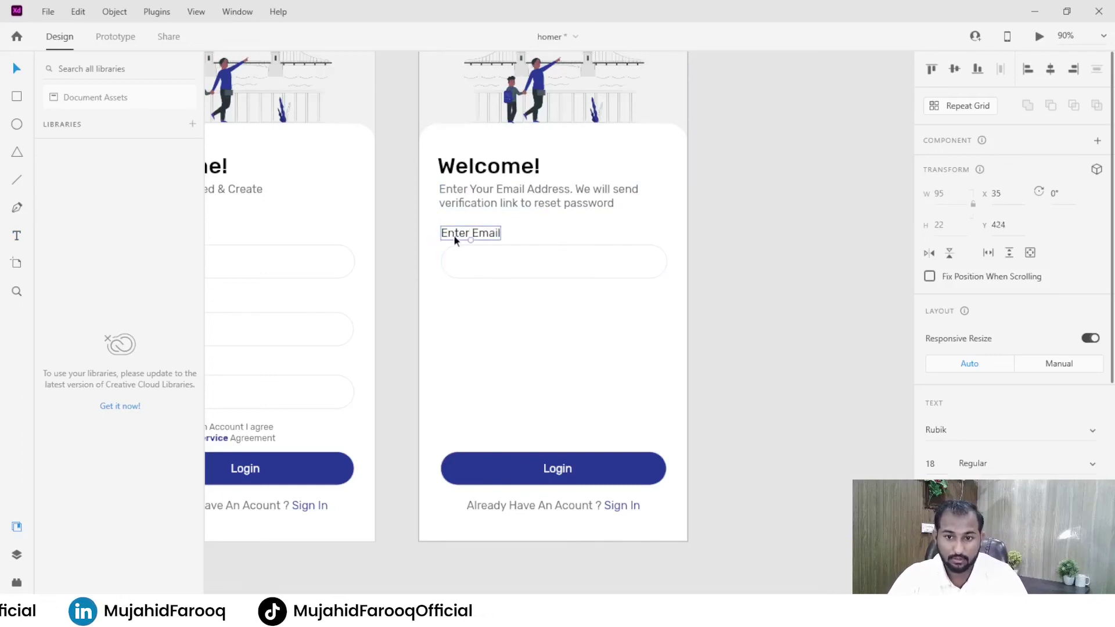
pyautogui.click(622, 503)
pyautogui.press('Delete')
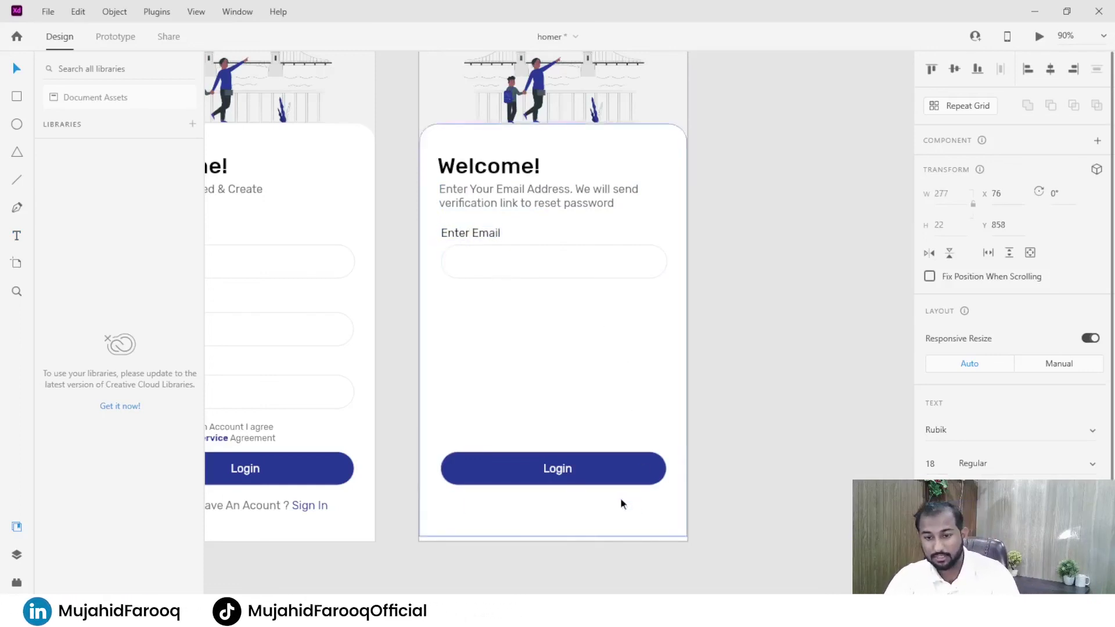
# Step: Change the Welcome! heading on the Forgot Password artboard to "Forgot Password"
pyautogui.scroll(3, 724, 337)
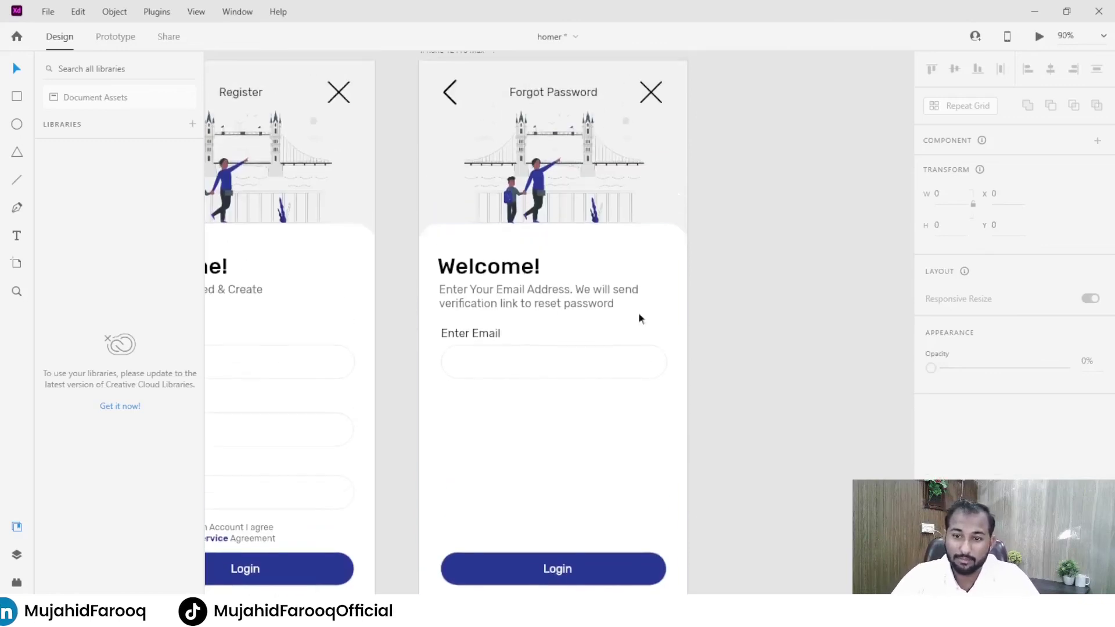
pyautogui.doubleClick(480, 273)
pyautogui.write('For')
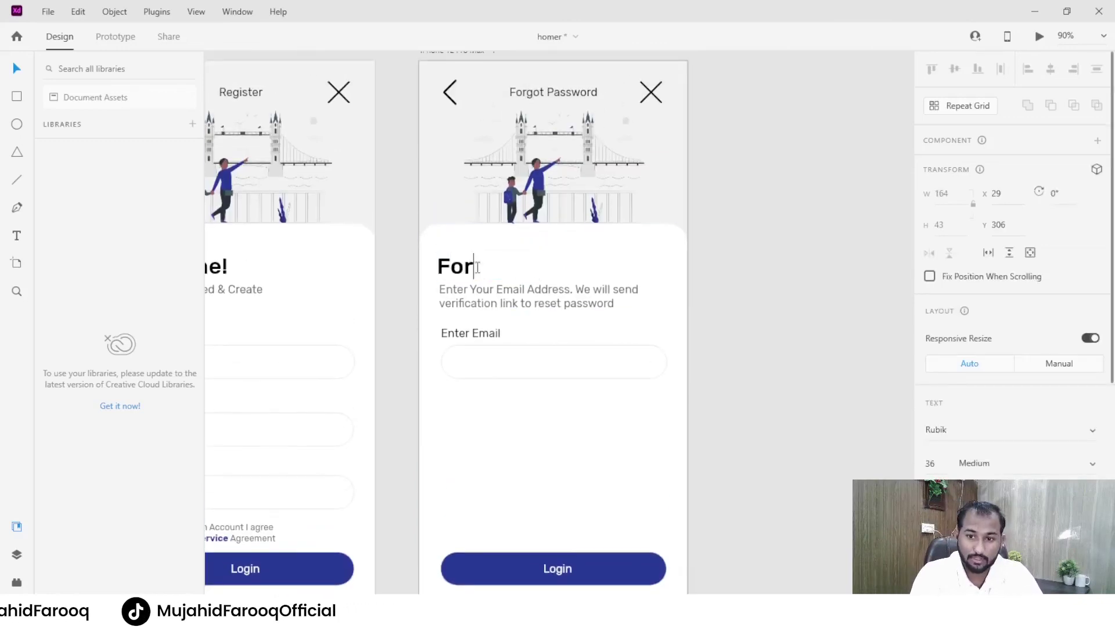
pyautogui.write('got Pasw')
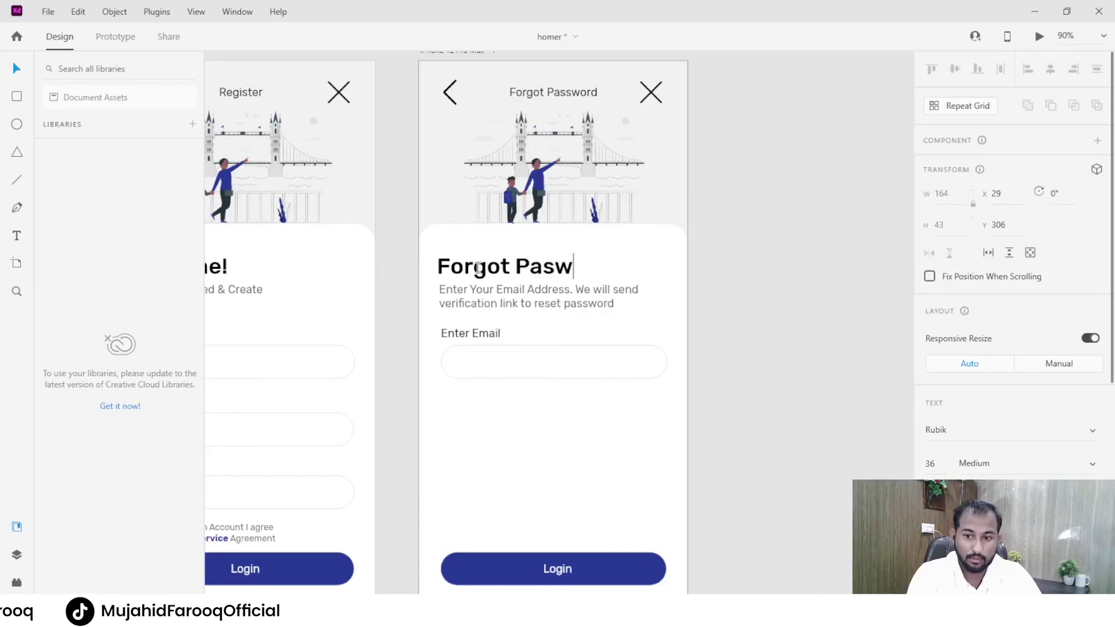
pyautogui.press('BackSpace')
pyautogui.write('swr')
pyautogui.press('Home')
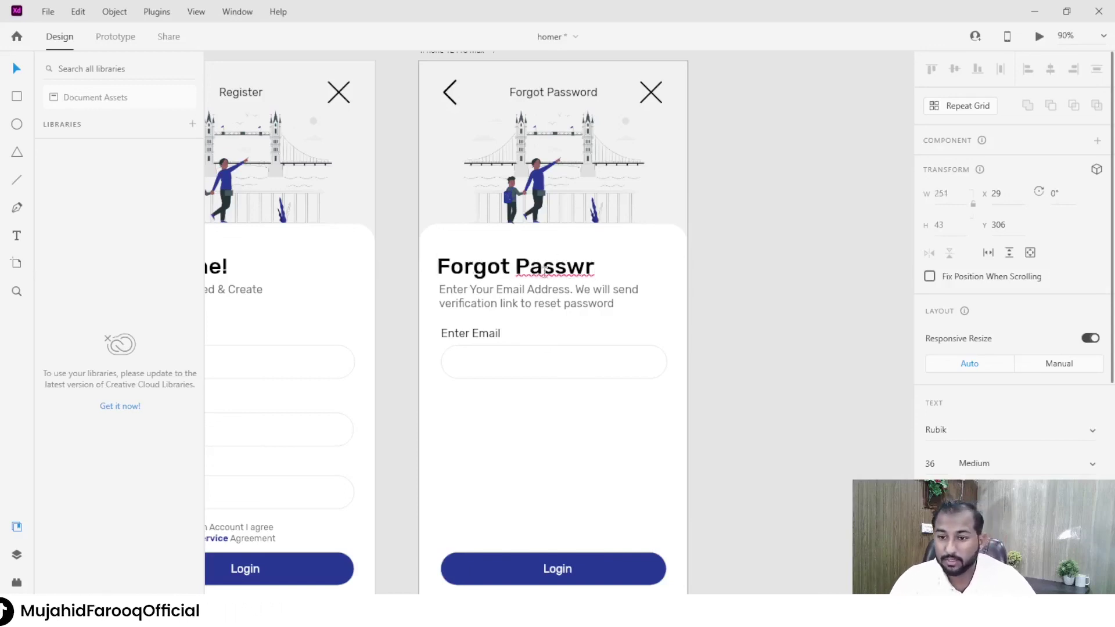
pyautogui.click(595, 264)
pyautogui.press('BackSpace')
pyautogui.write('ord')
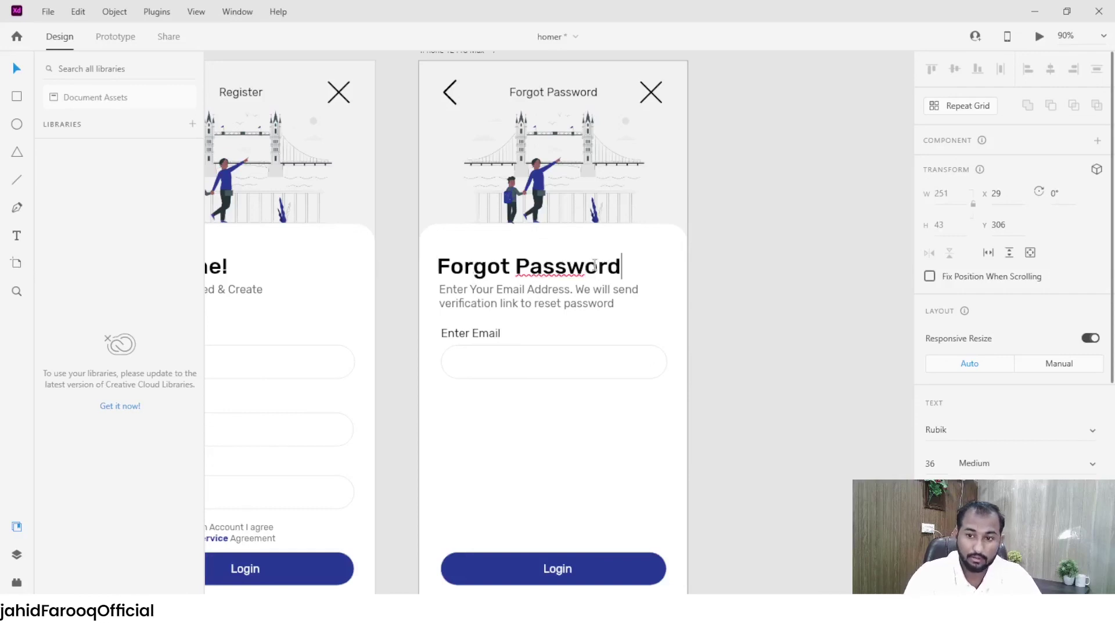
pyautogui.press('Escape')
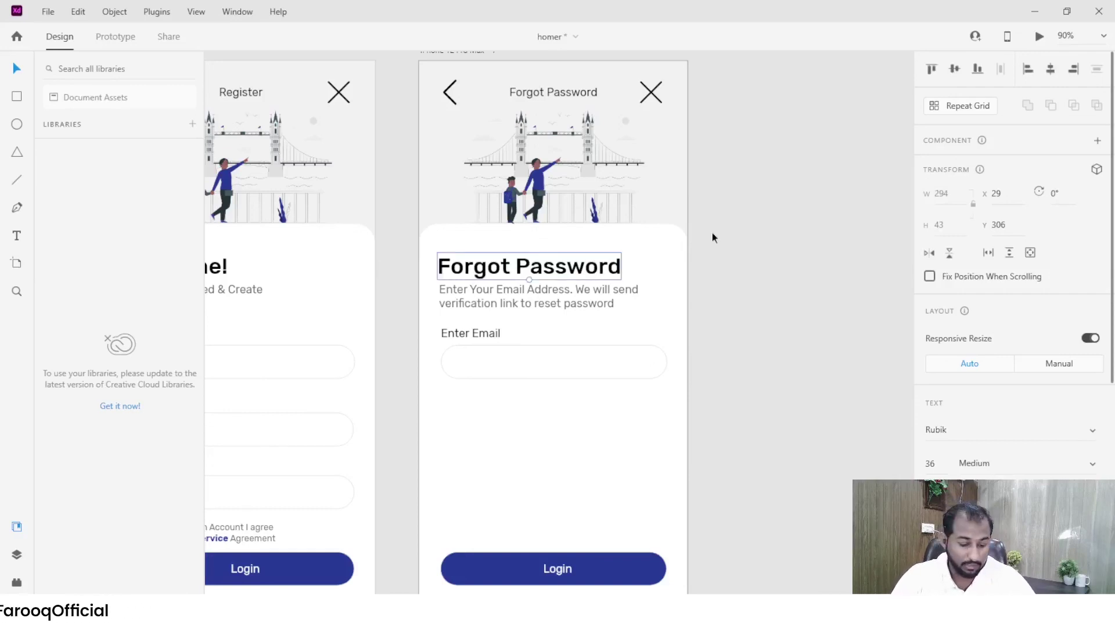
# Step: Switch to Photos and examine the reference design's Password Recovery, Forgot Password options and Phone Verification screens up close
pyautogui.click(598, 613)
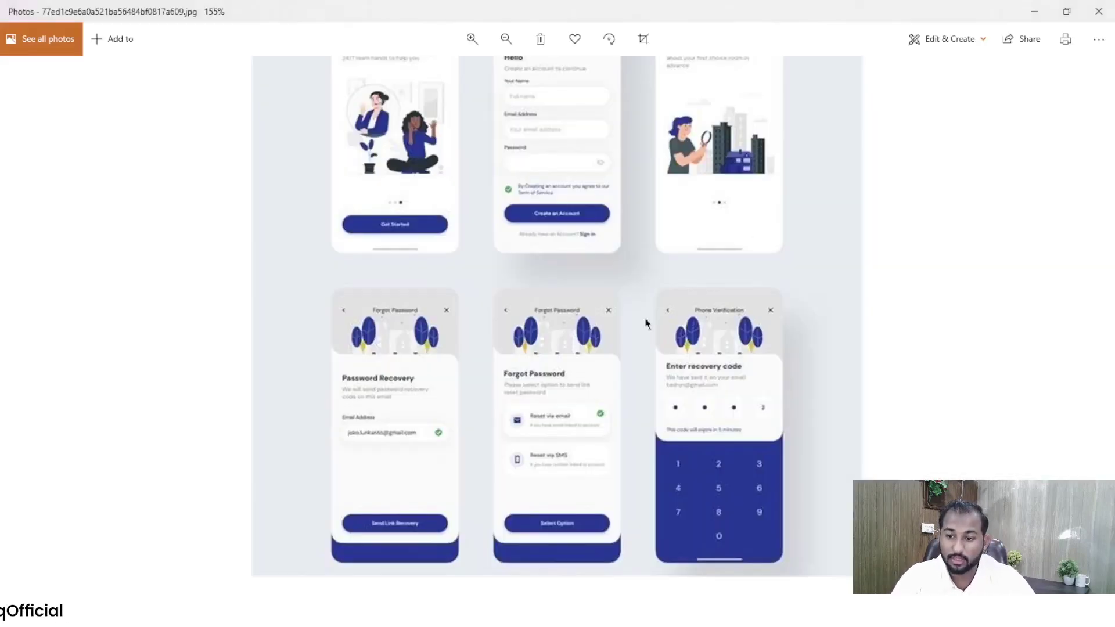
pyautogui.scroll(2, 591, 350)
pyautogui.moveTo(558, 361); pyautogui.dragTo(556, 339)
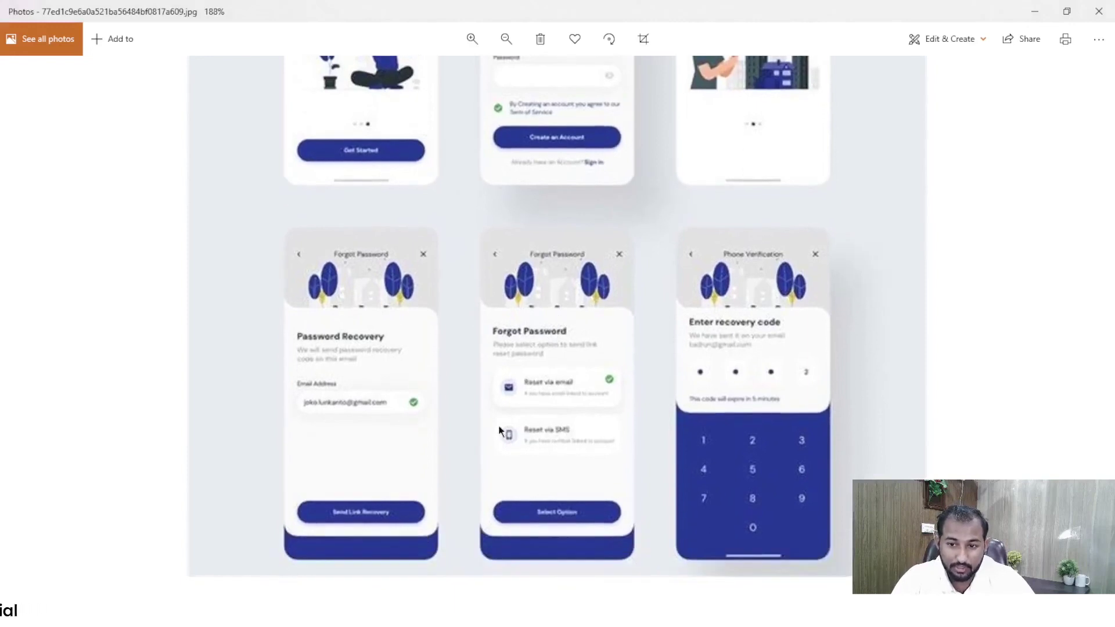
pyautogui.hotkey('alt', 'Tab')
pyautogui.hotkey('alt', 'Tab')
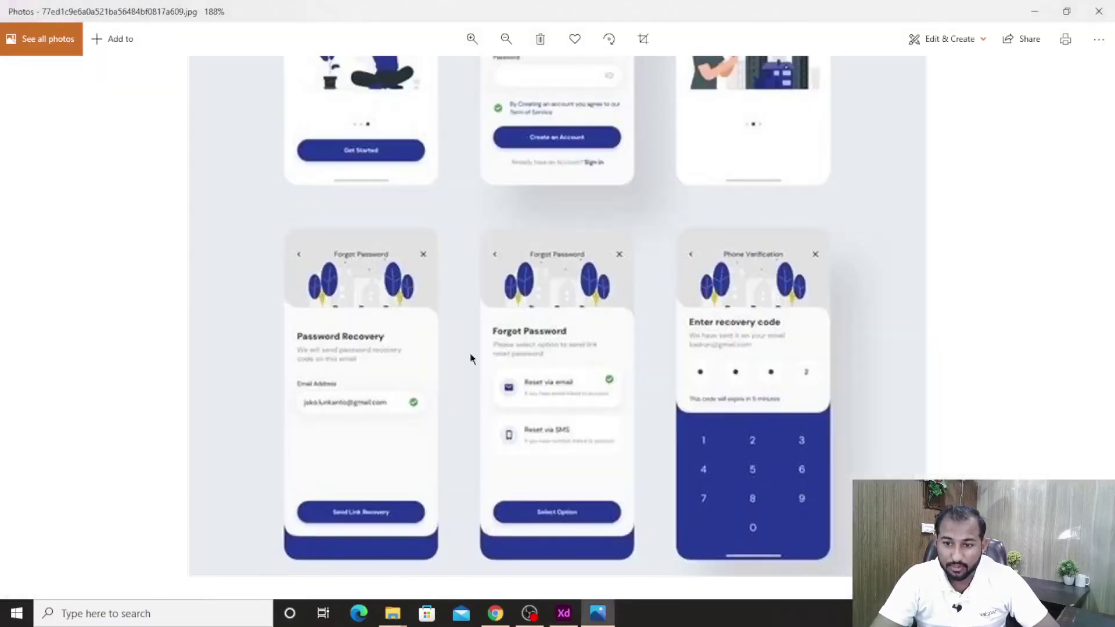
pyautogui.scroll(1, 561, 427)
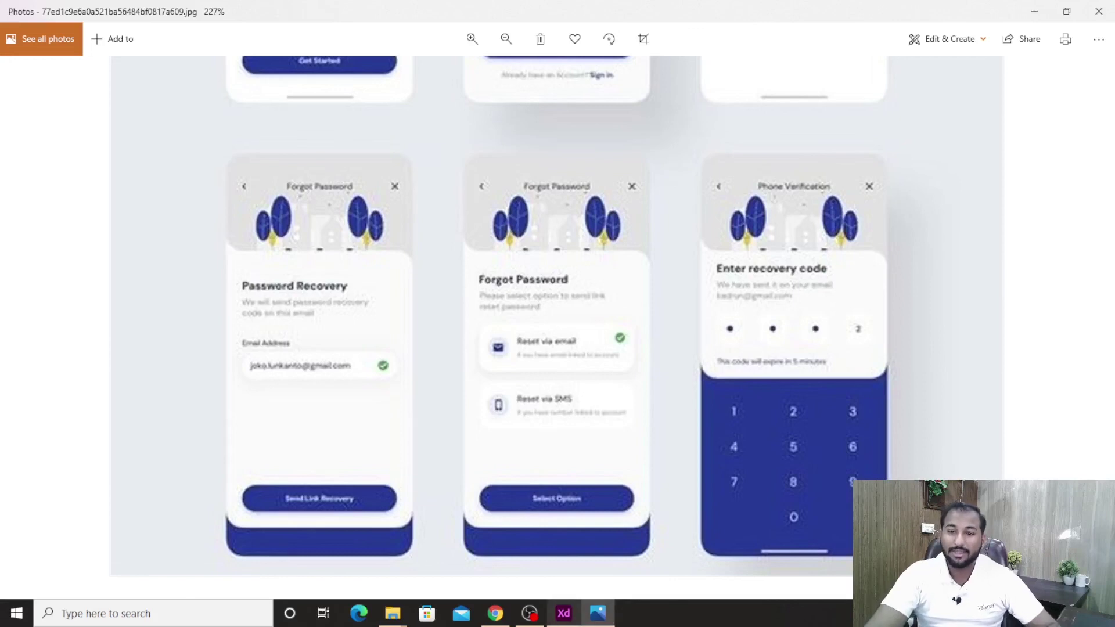
pyautogui.moveTo(564, 614)
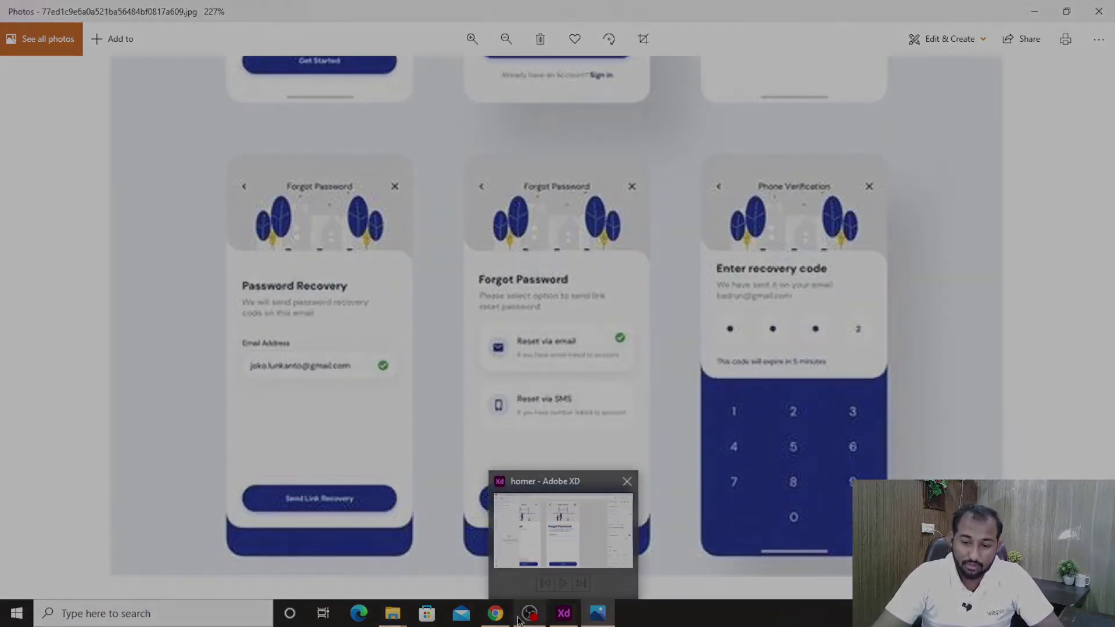